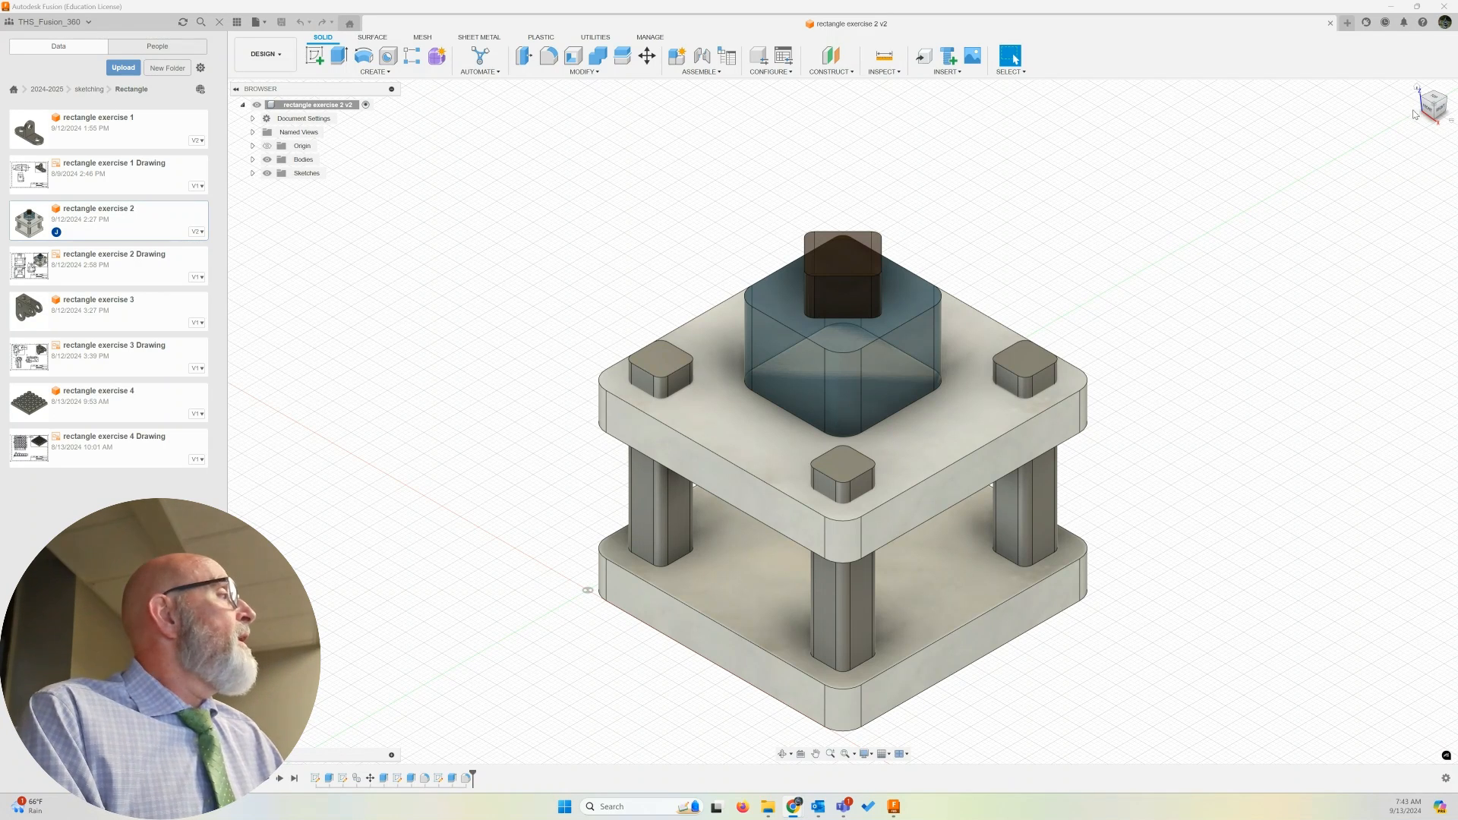
# Step: Examine the finished rectangle exercise 2 model and its dimensioned drawing PDF in the browser, then return to Fusion
pyautogui.moveTo(1435, 115); pyautogui.dragTo(1428, 129)
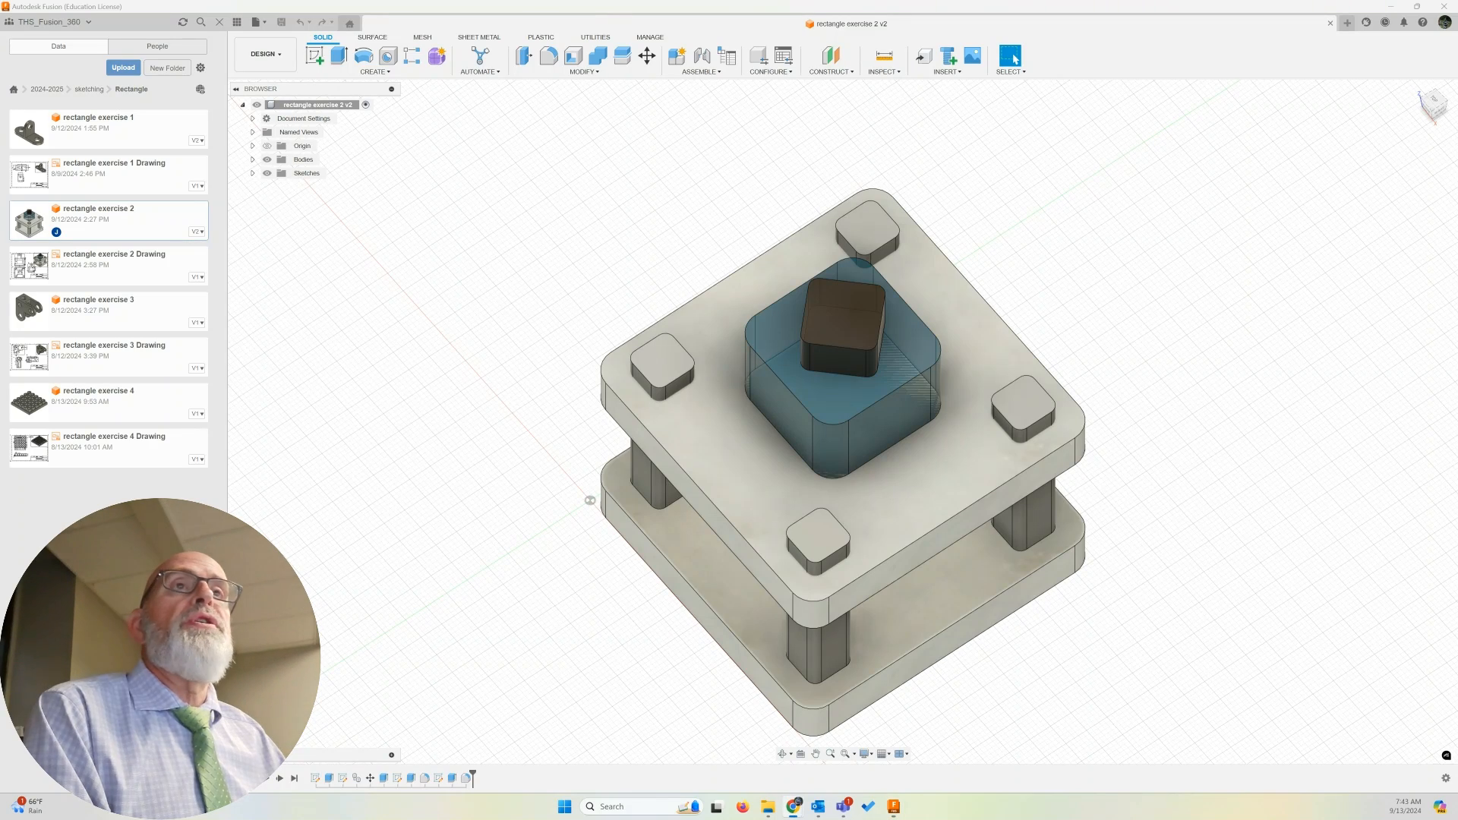
pyautogui.moveTo(0, 201); pyautogui.dragTo(666, 89)
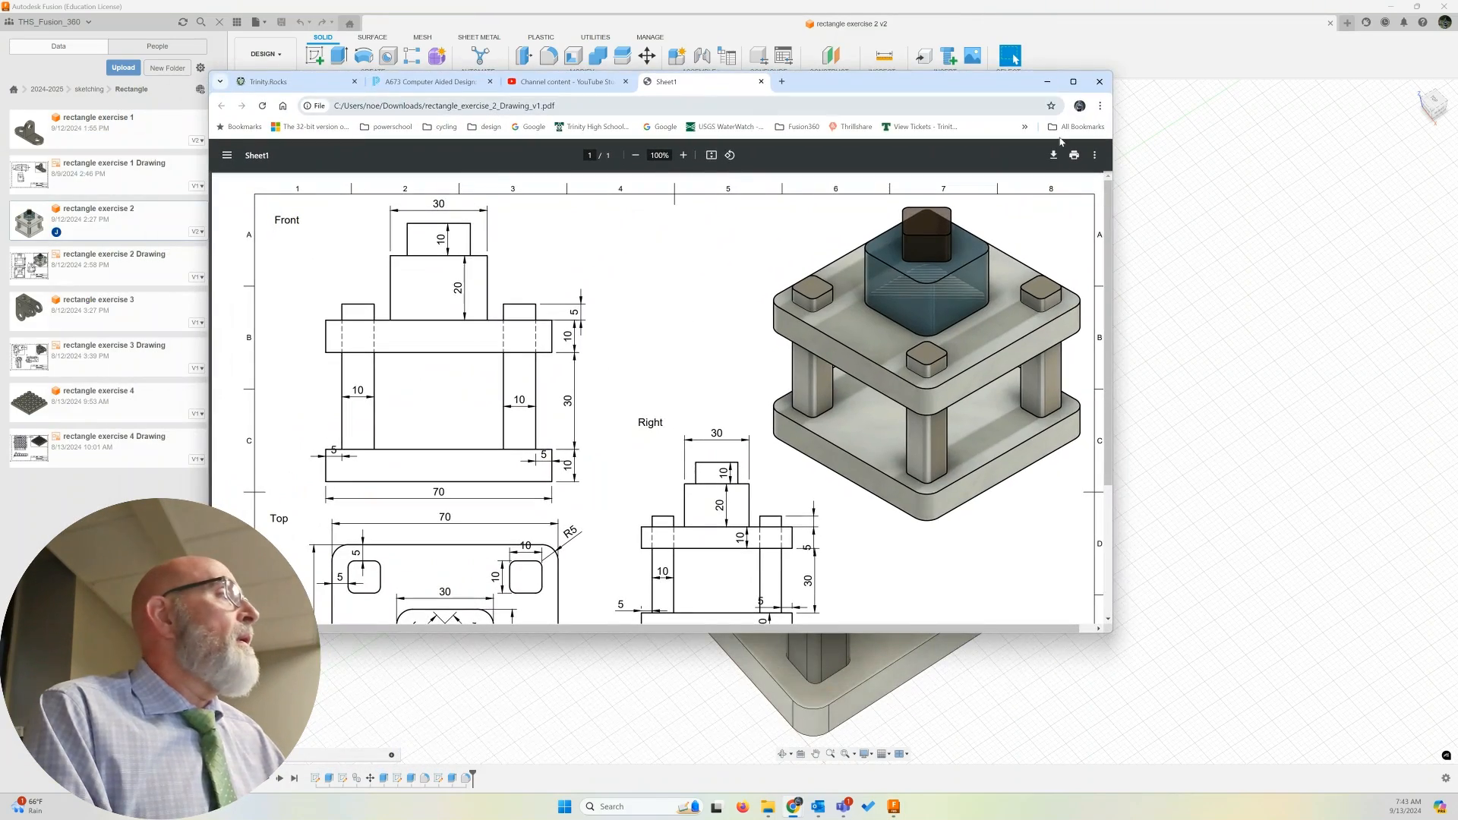
pyautogui.click(1074, 81)
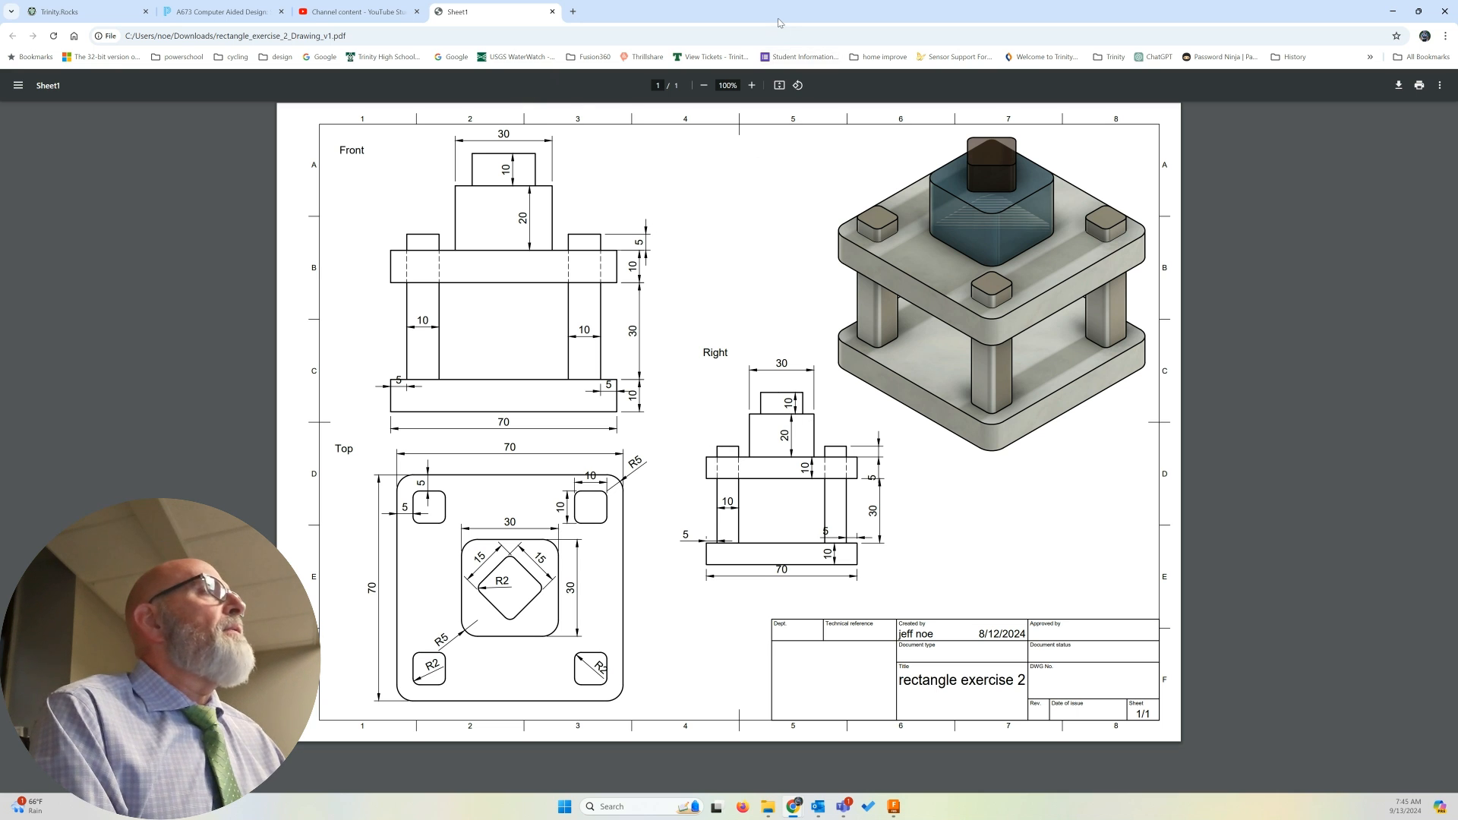
pyautogui.hotkey('alt', 'Tab')
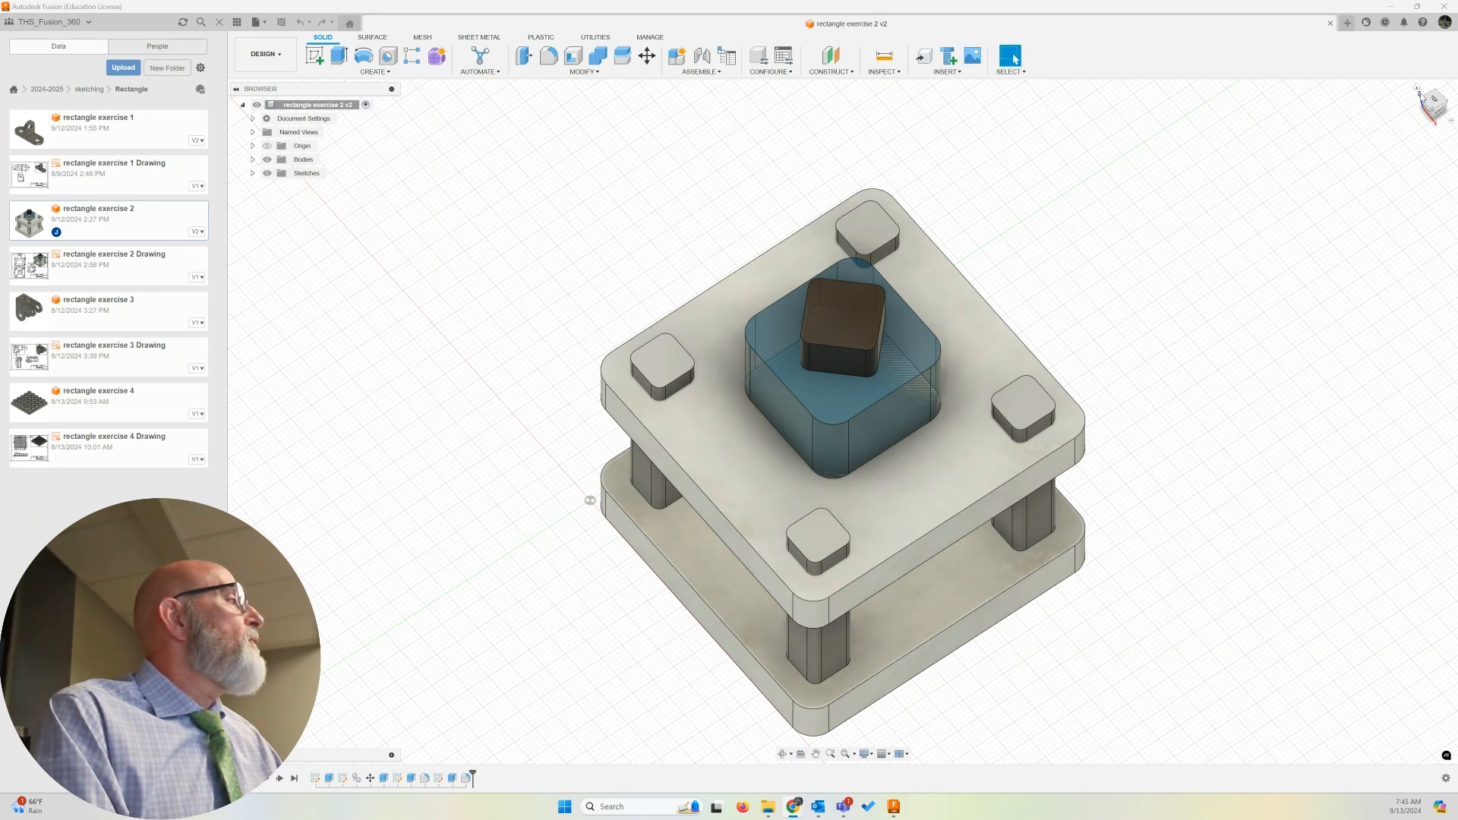
pyautogui.click(1418, 90)
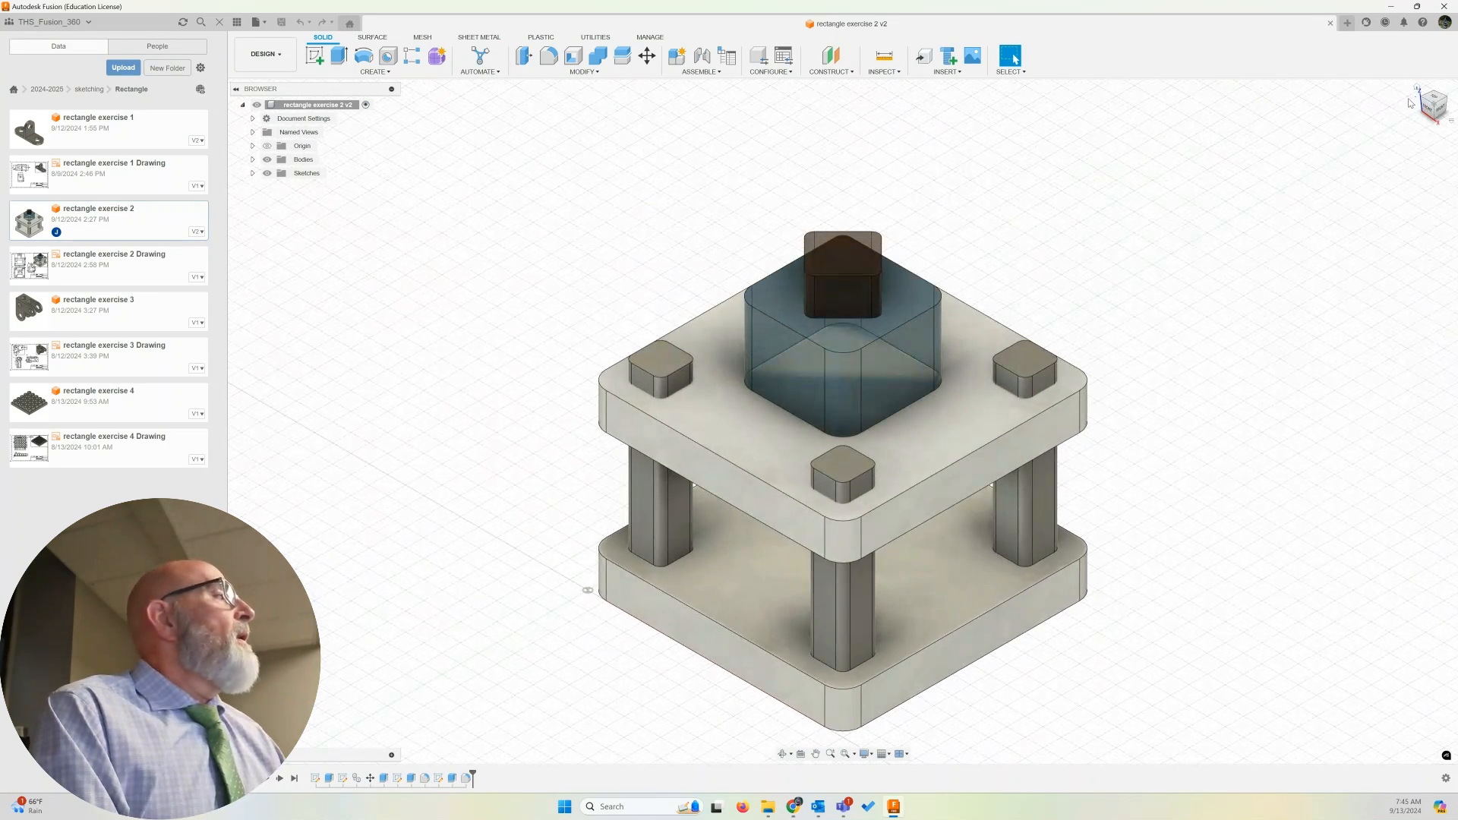
# Step: Create a new empty design with the data panel hidden and start a sketch on the horizontal origin plane
pyautogui.click(1348, 23)
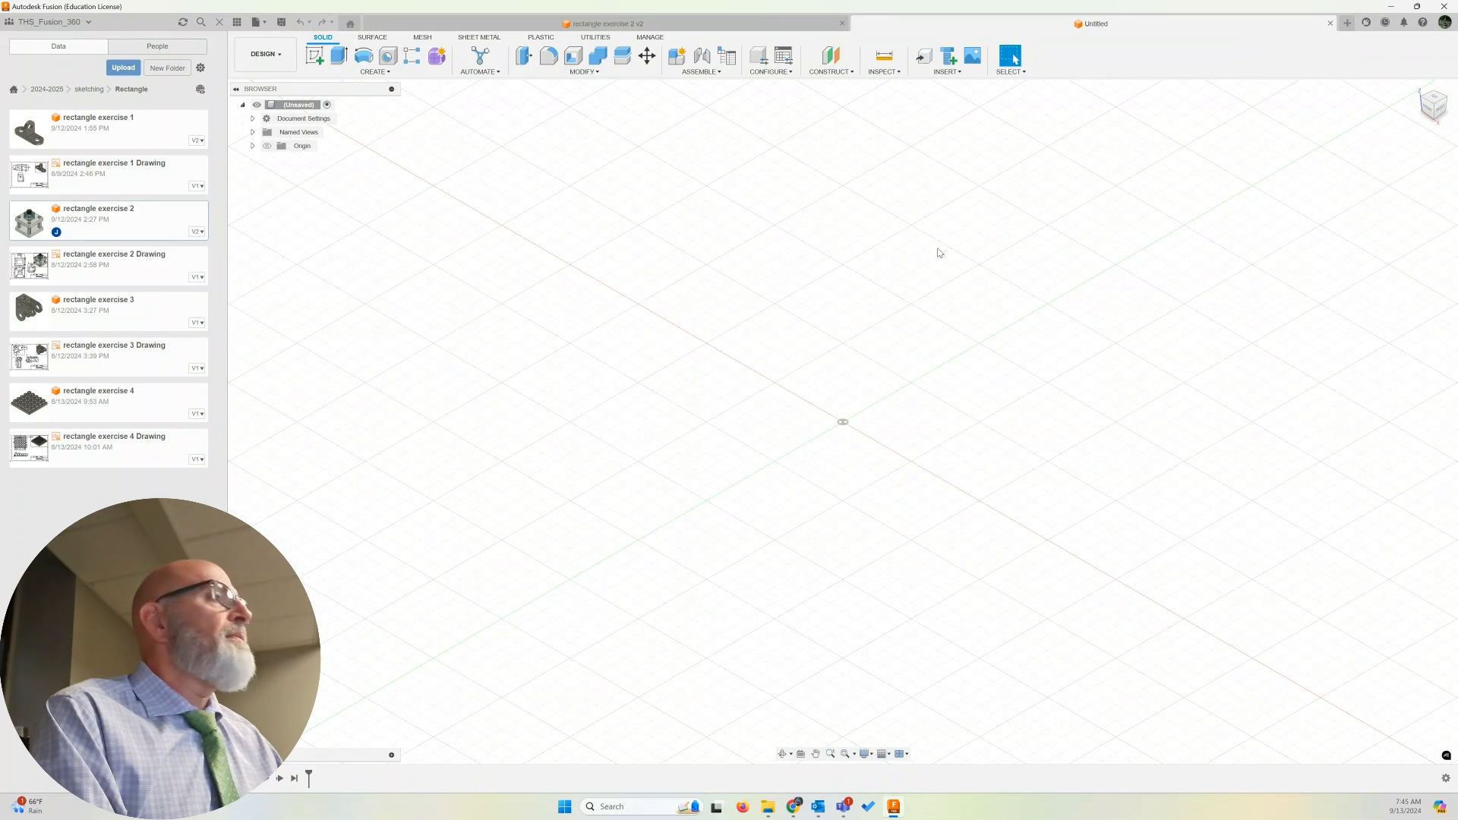
pyautogui.click(220, 21)
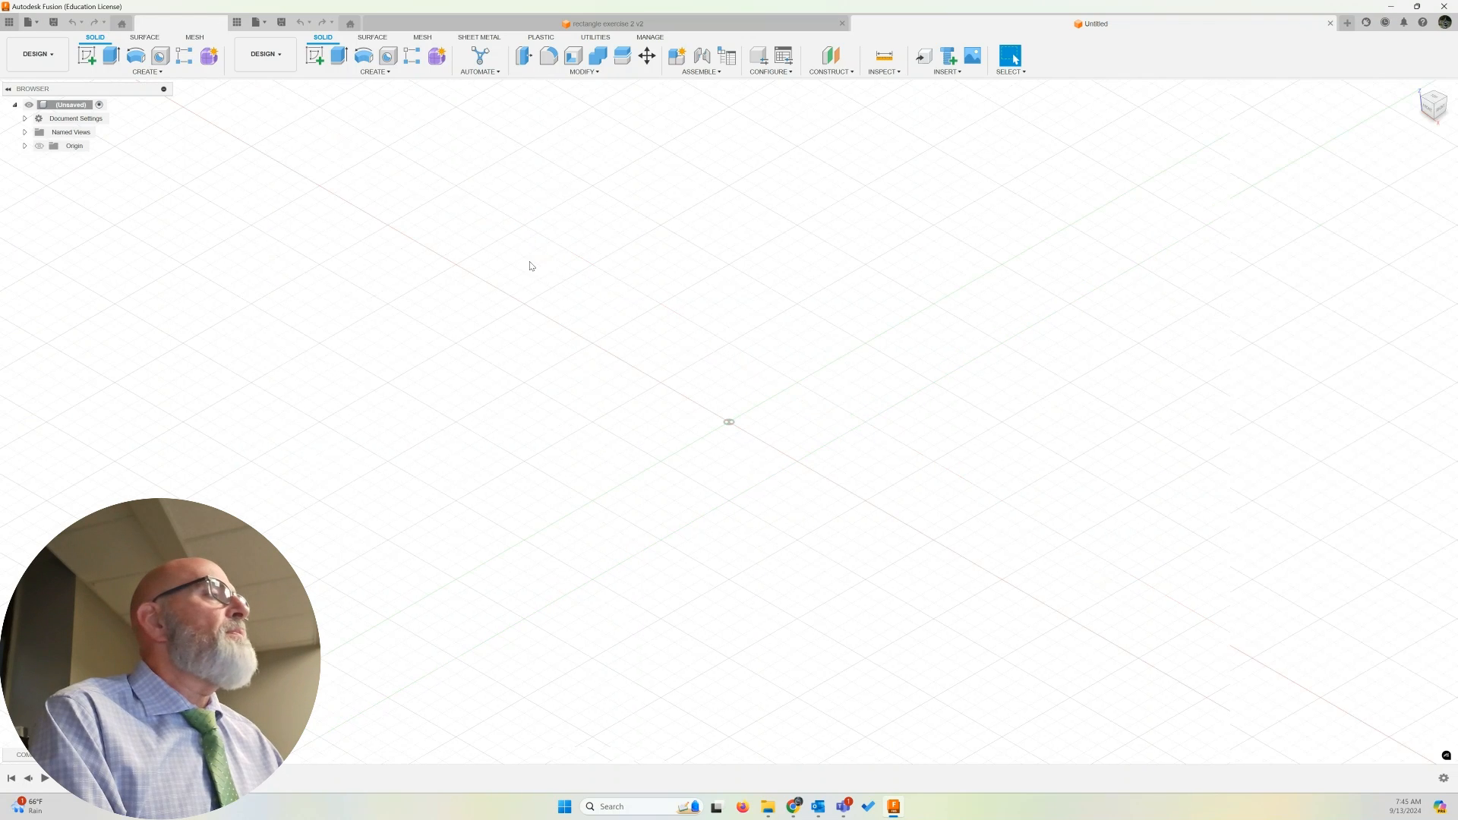
pyautogui.click(103, 72)
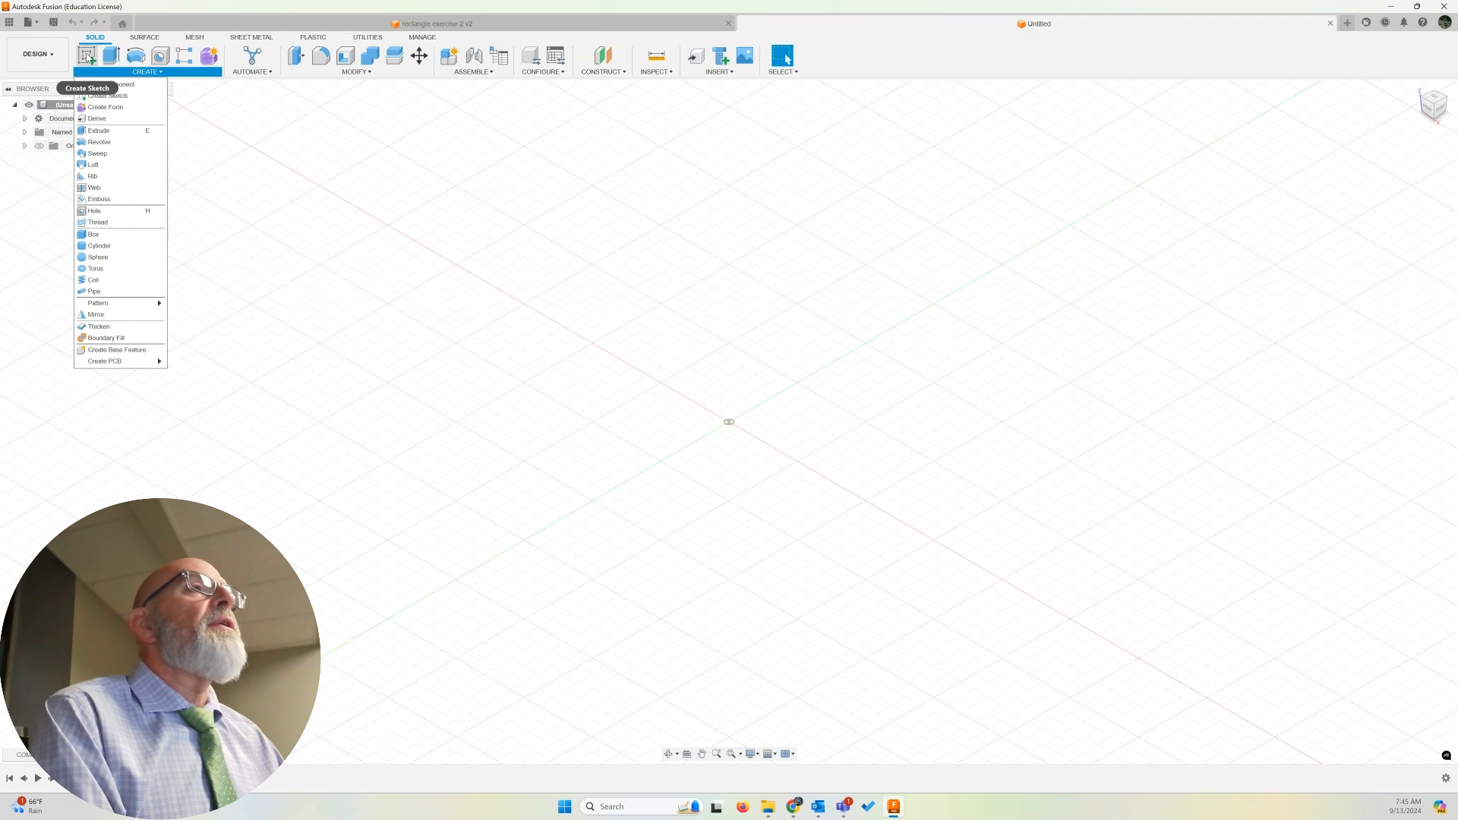
pyautogui.click(87, 56)
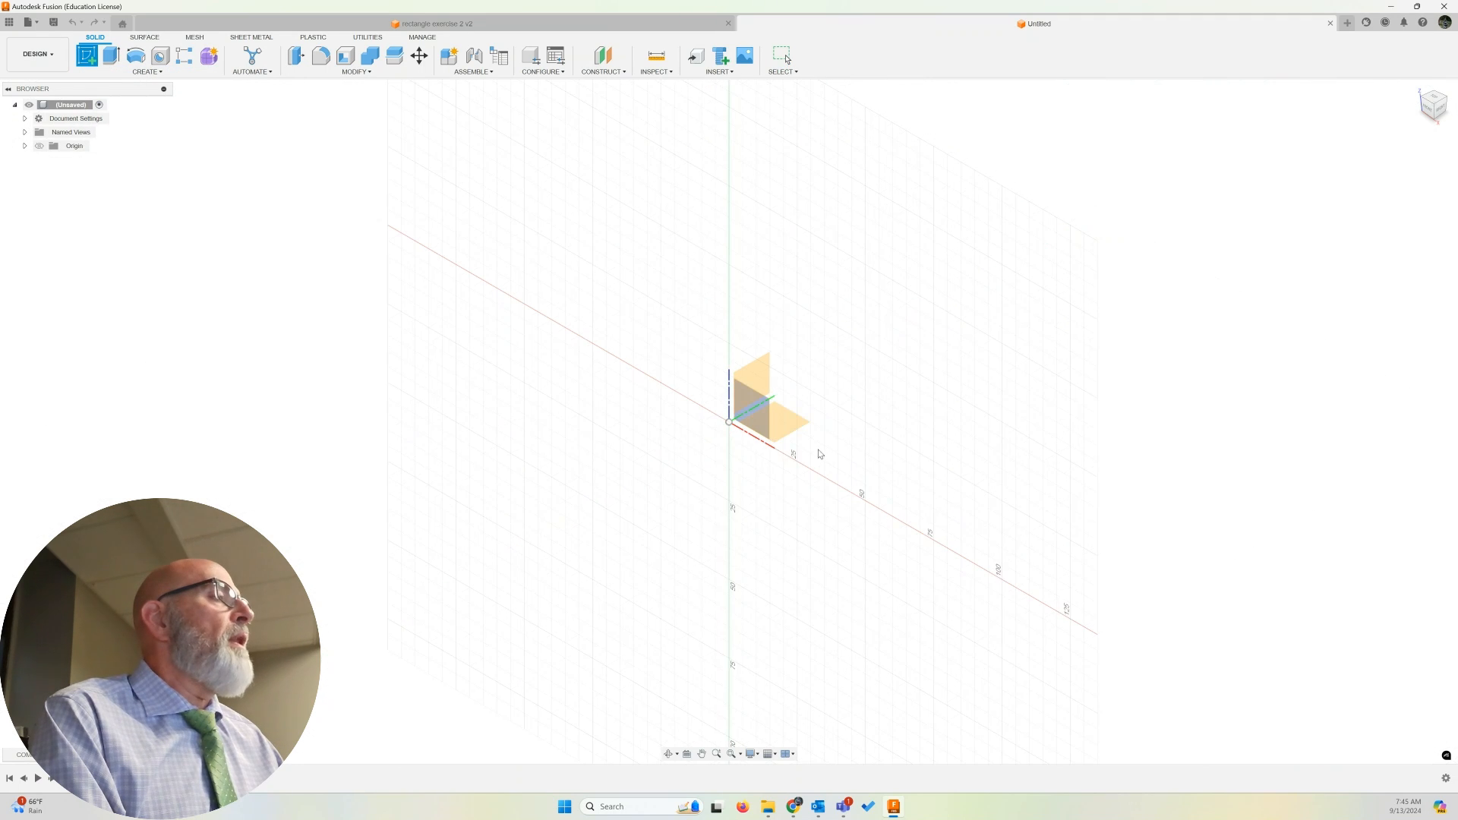
pyautogui.click(794, 429)
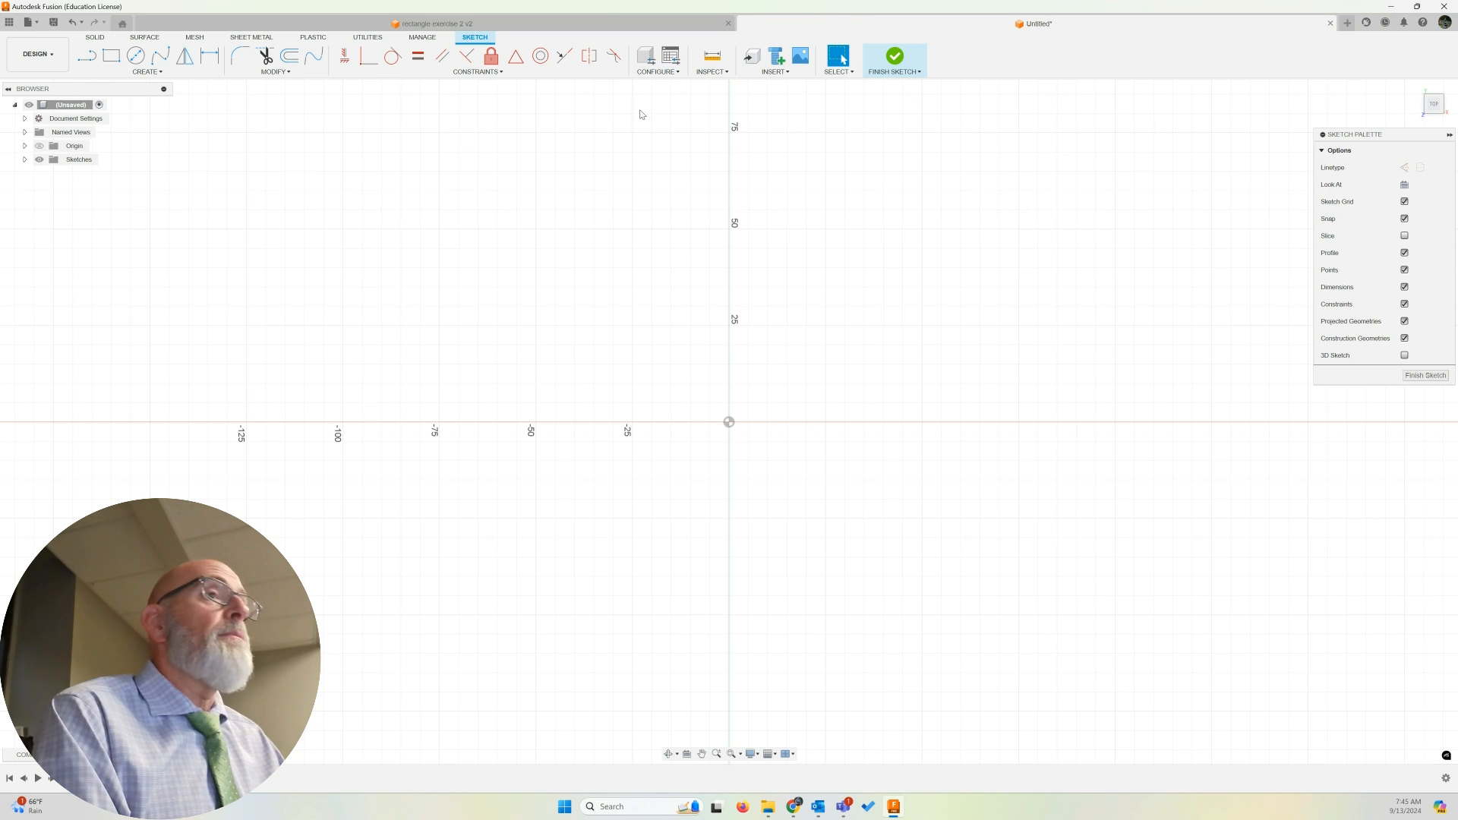
# Step: Sketch a 70 by 70 mm center rectangle on the origin and finish the sketch
pyautogui.click(158, 73)
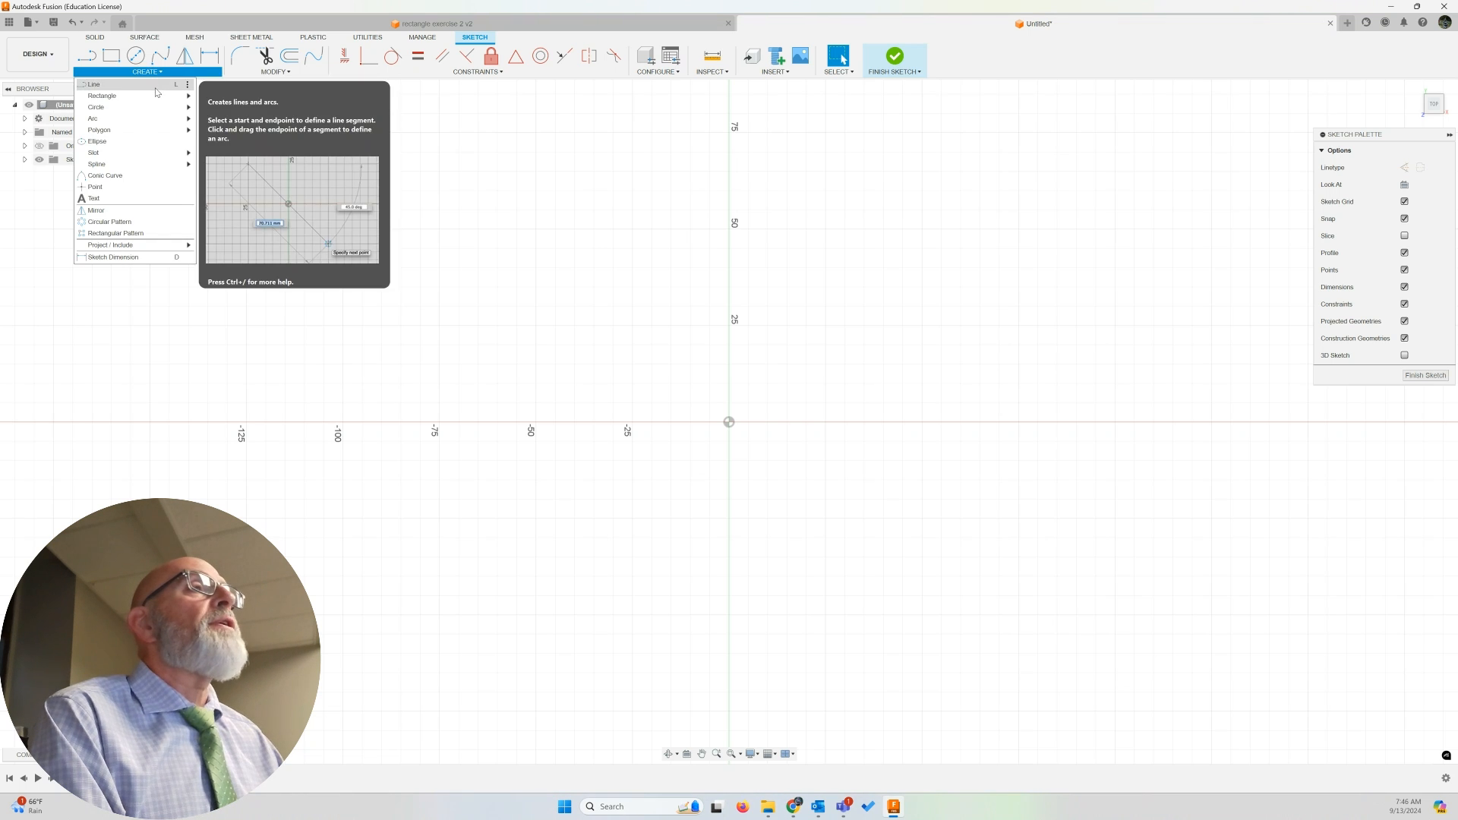
pyautogui.moveTo(157, 97)
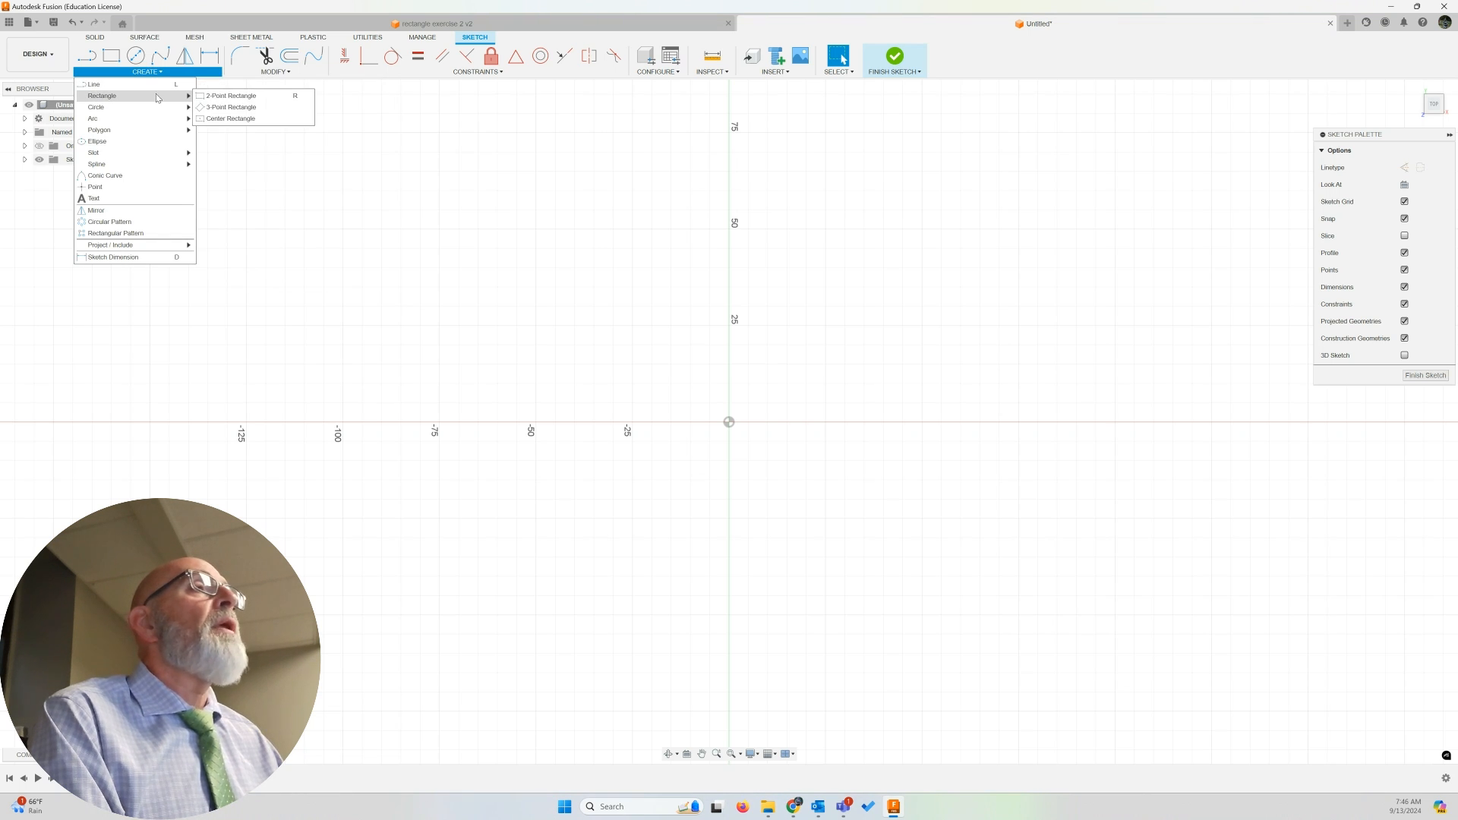
pyautogui.click(219, 119)
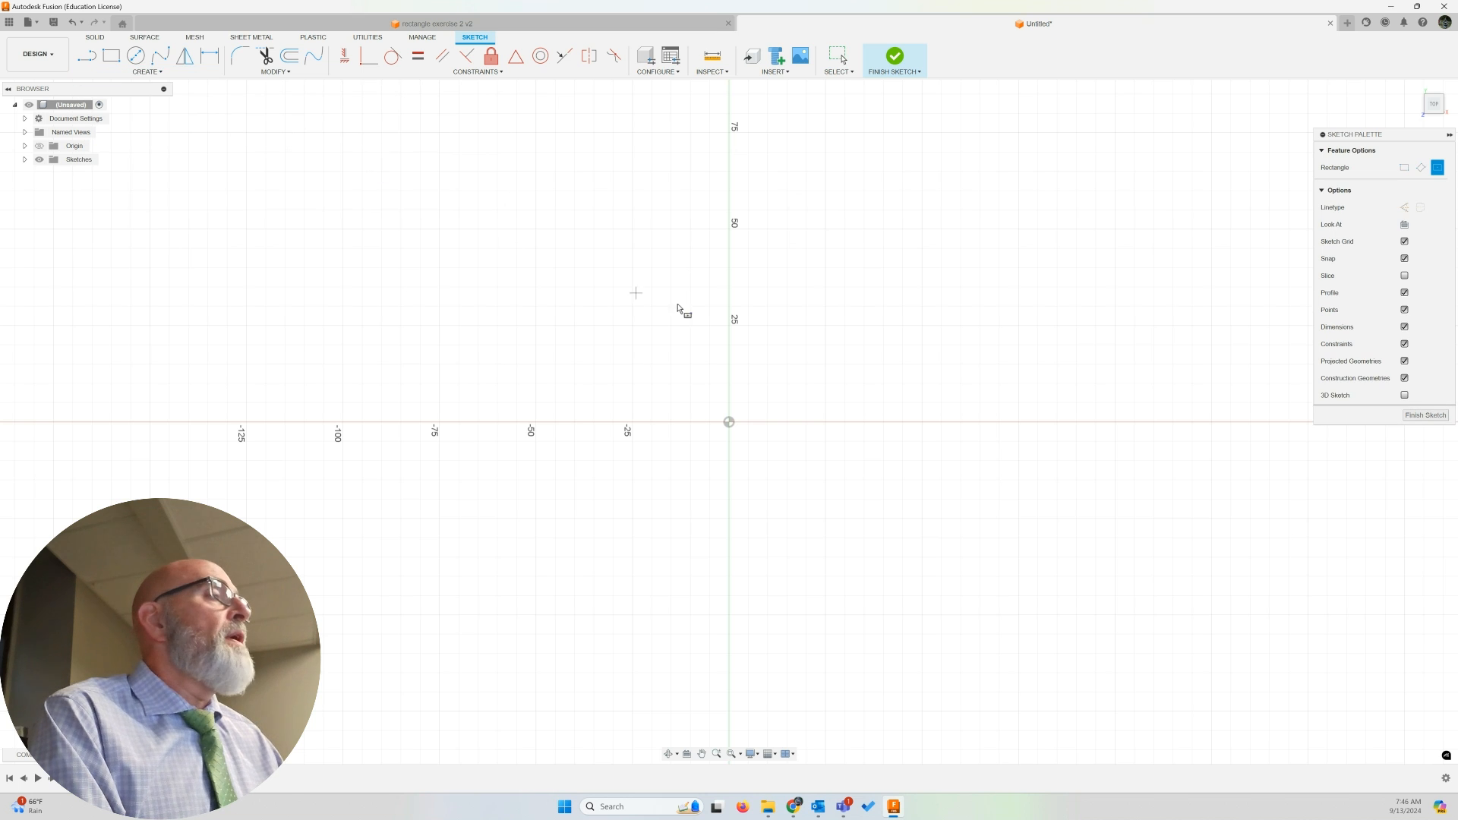
pyautogui.click(729, 422)
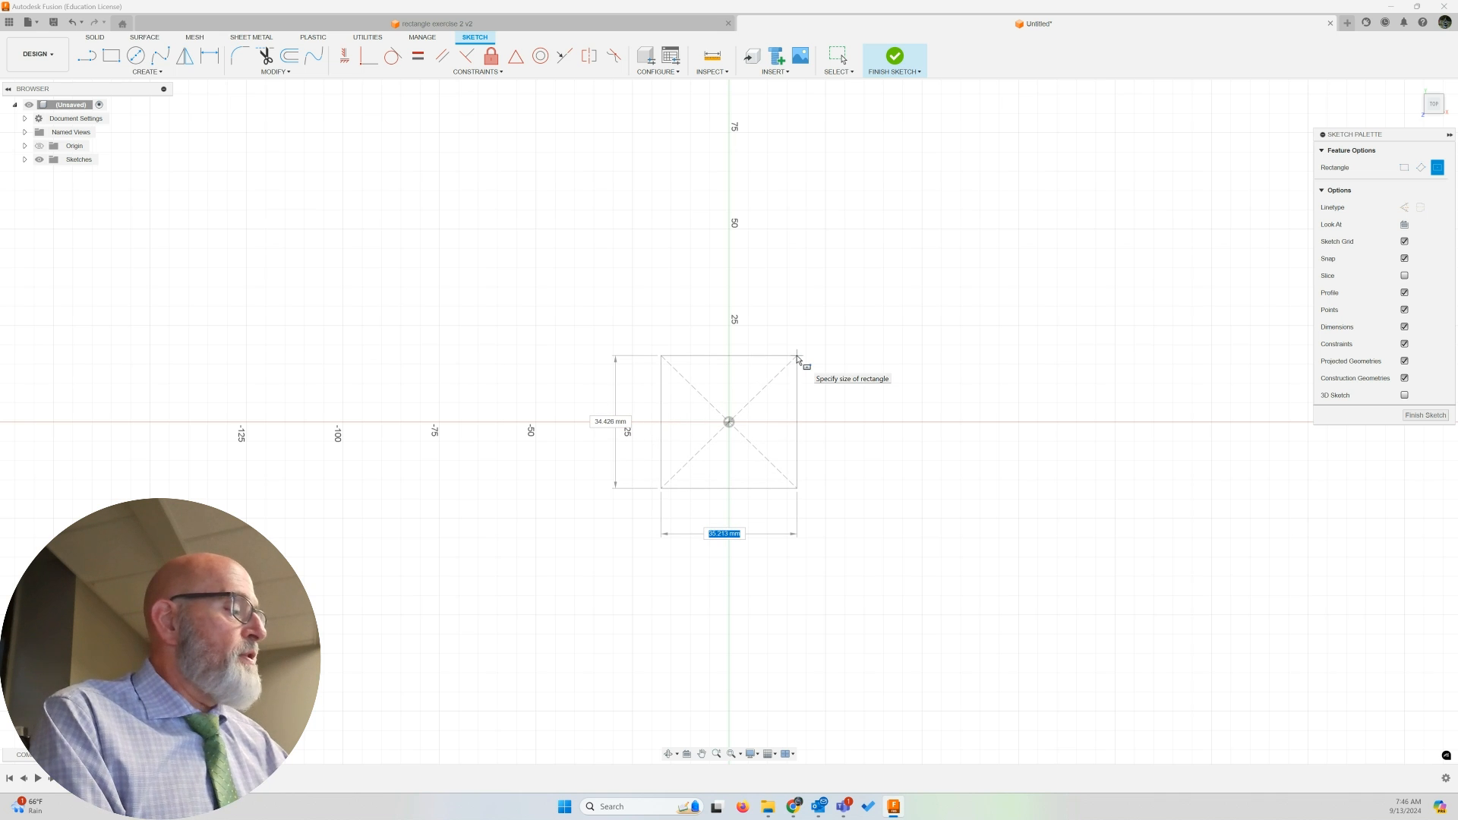
pyautogui.write('70')
pyautogui.press('Tab')
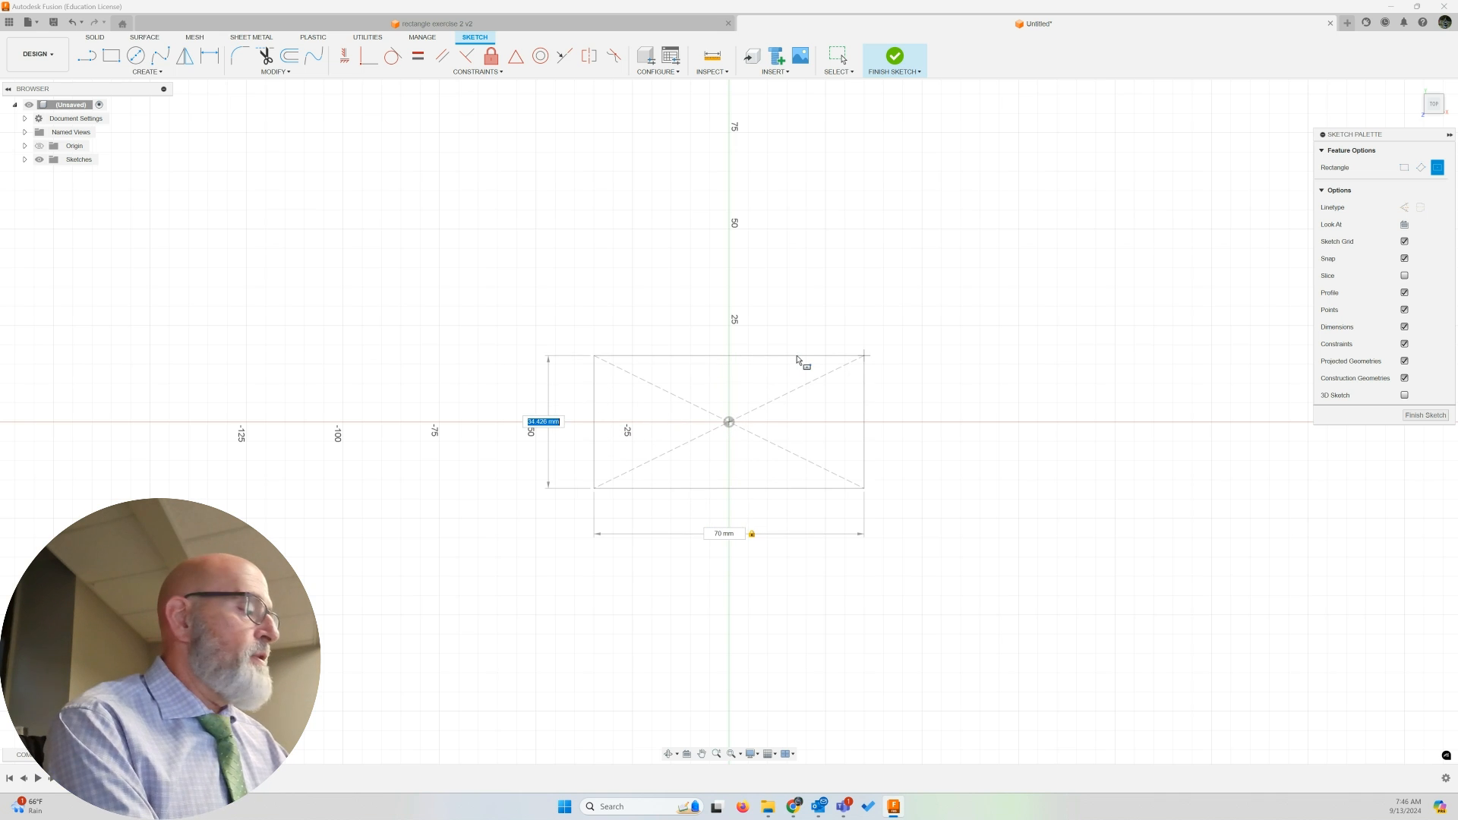
pyautogui.write('1')
pyautogui.write('0')
pyautogui.press('Tab')
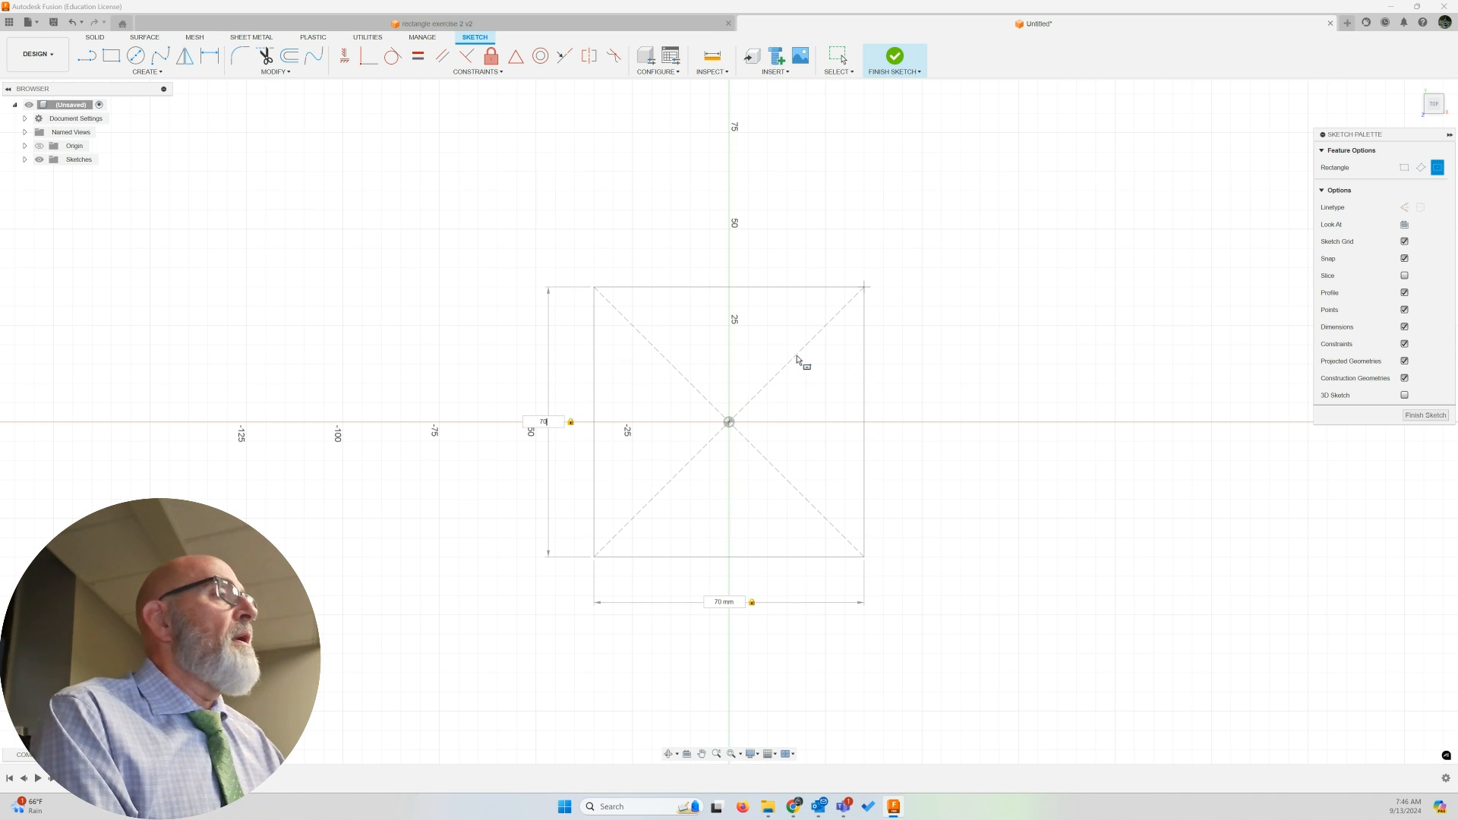
pyautogui.press('Return')
pyautogui.press('Escape')
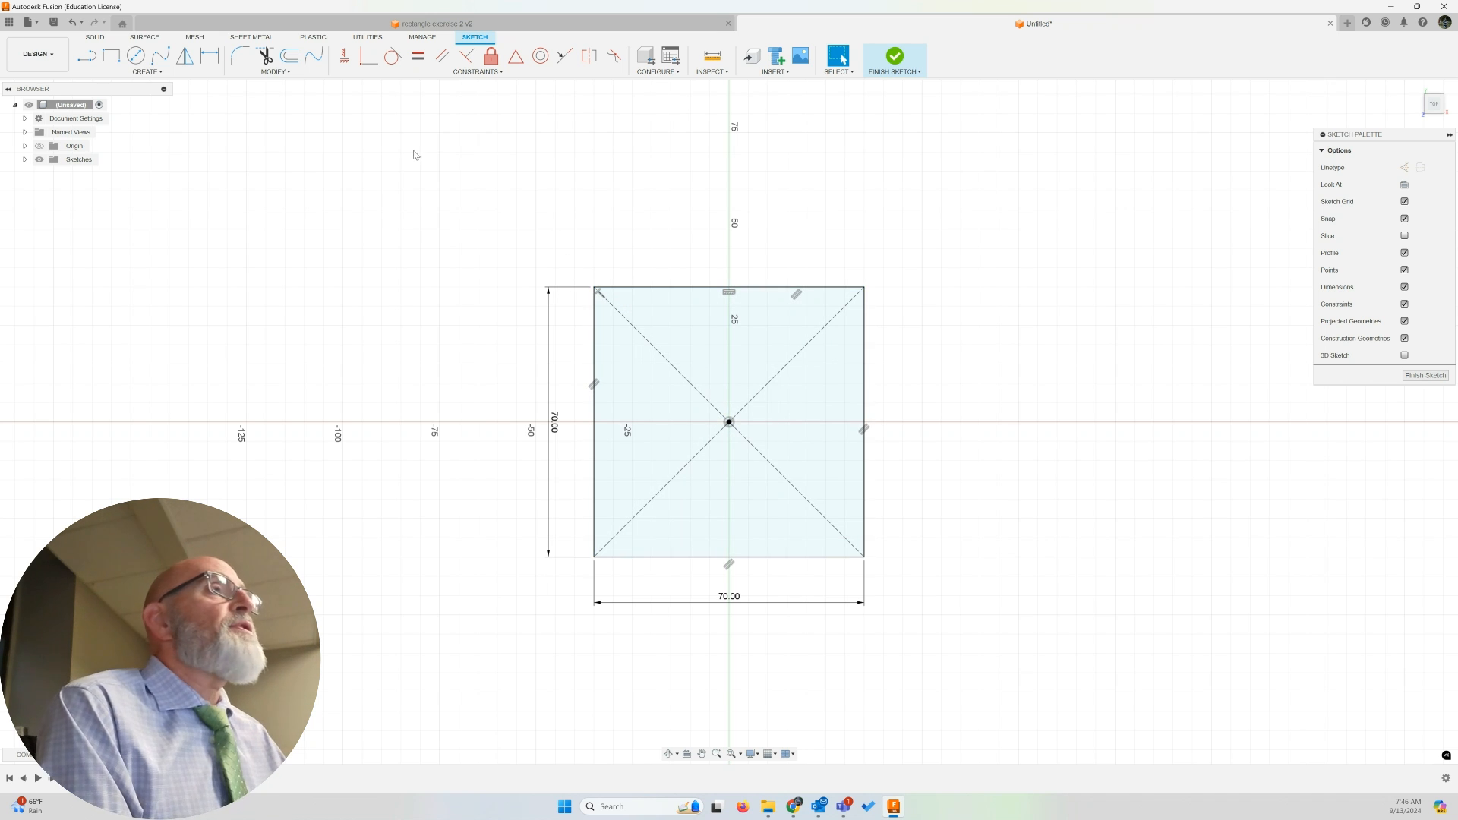
pyautogui.click(898, 59)
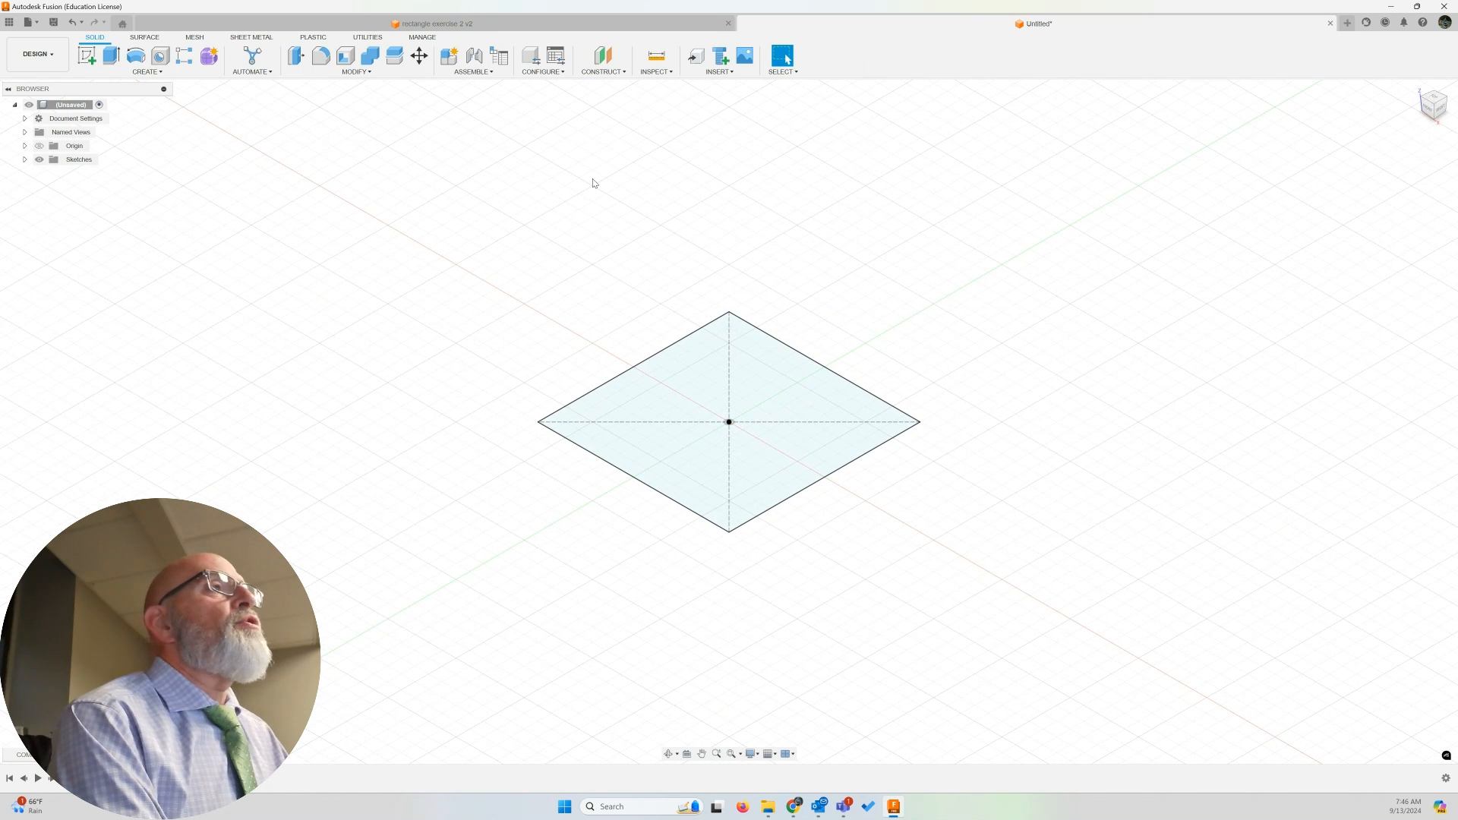
# Step: Extrude the square profile 10 mm upward as a new body
pyautogui.press('e')
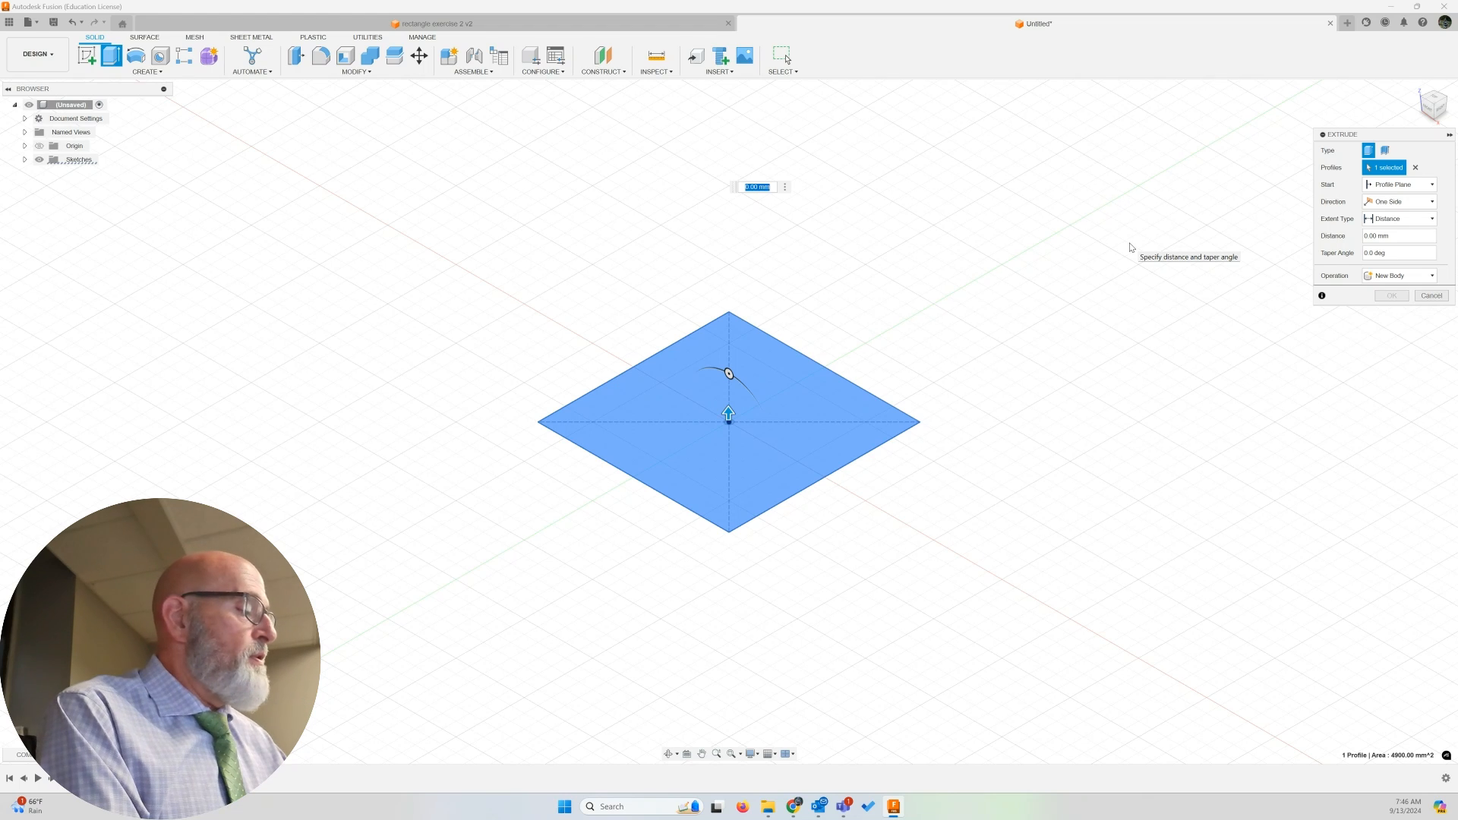
pyautogui.write('10')
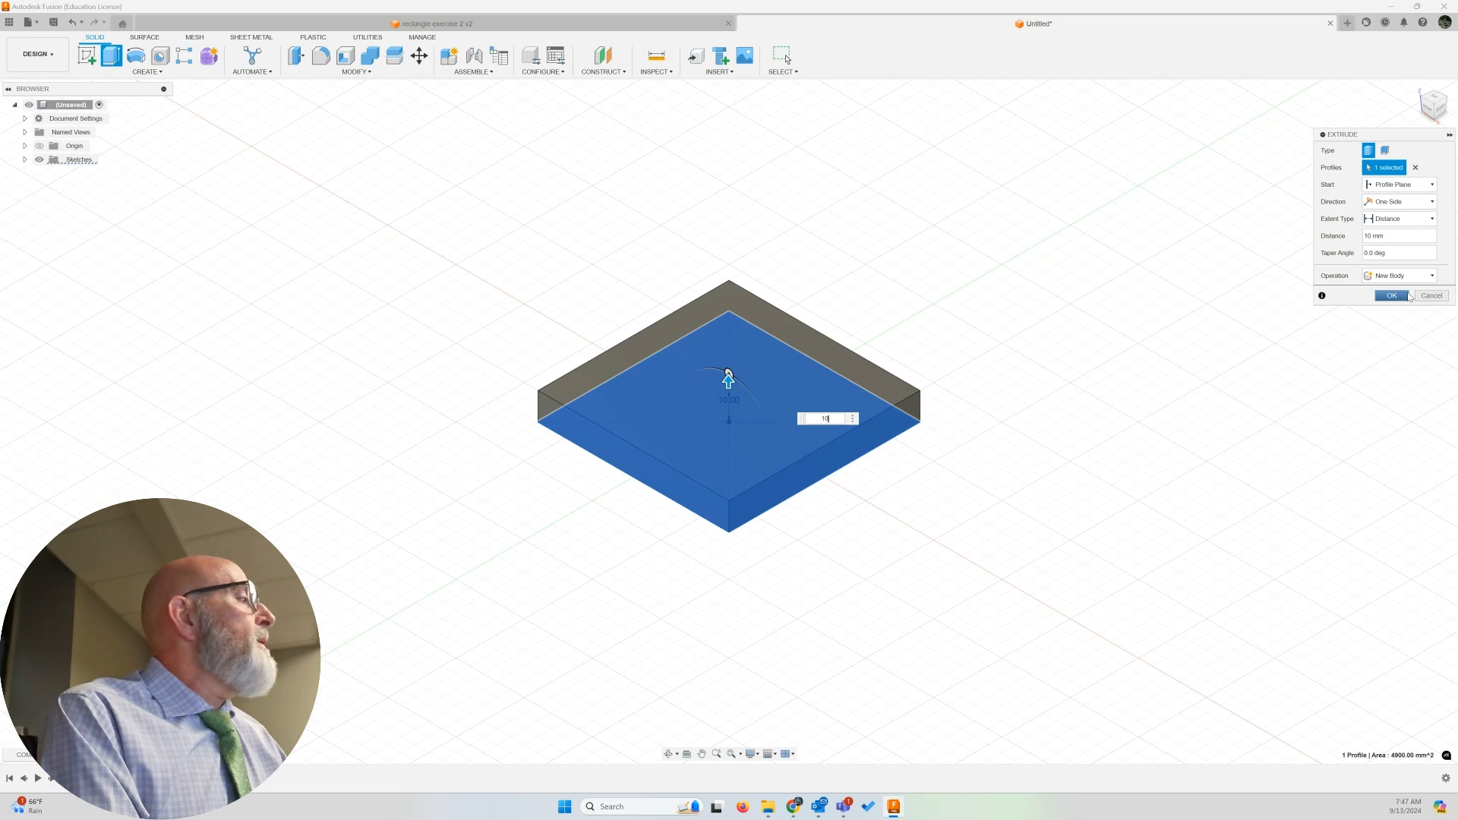
pyautogui.click(1392, 296)
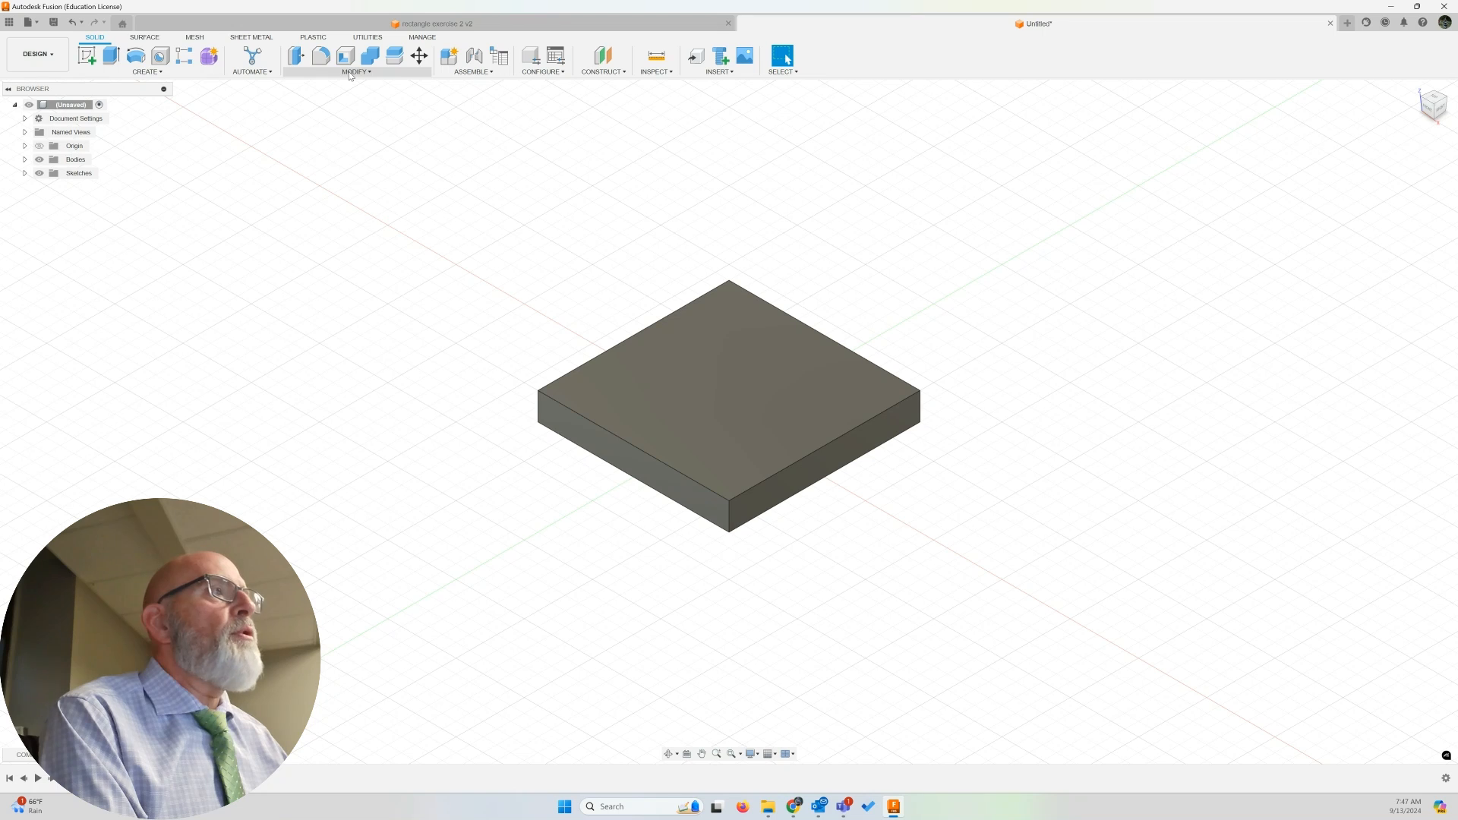
# Step: Fillet the plate's four vertical corner edges with a 5 mm radius
pyautogui.press('f')
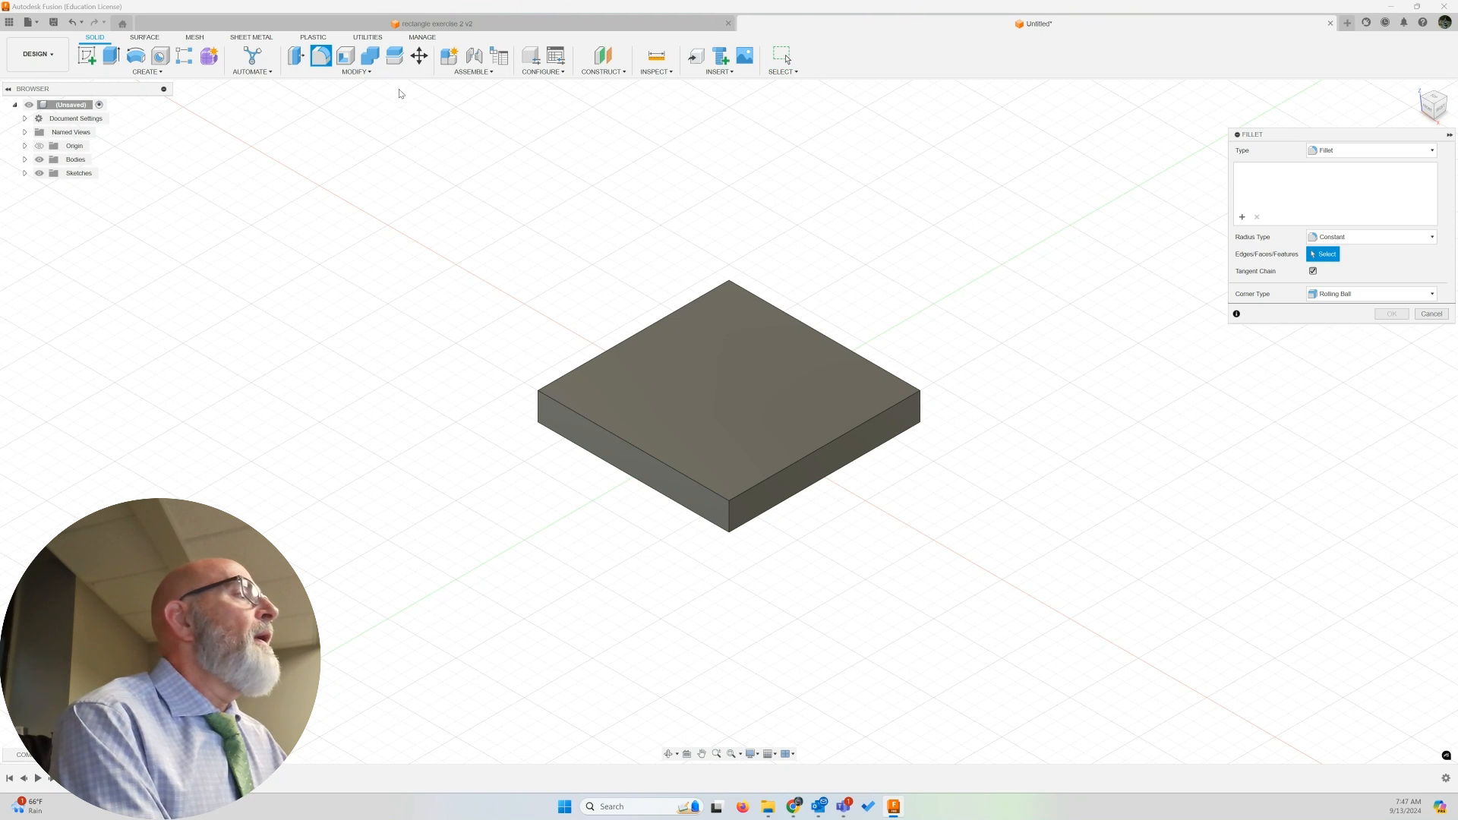
pyautogui.moveTo(1382, 134); pyautogui.dragTo(1288, 127)
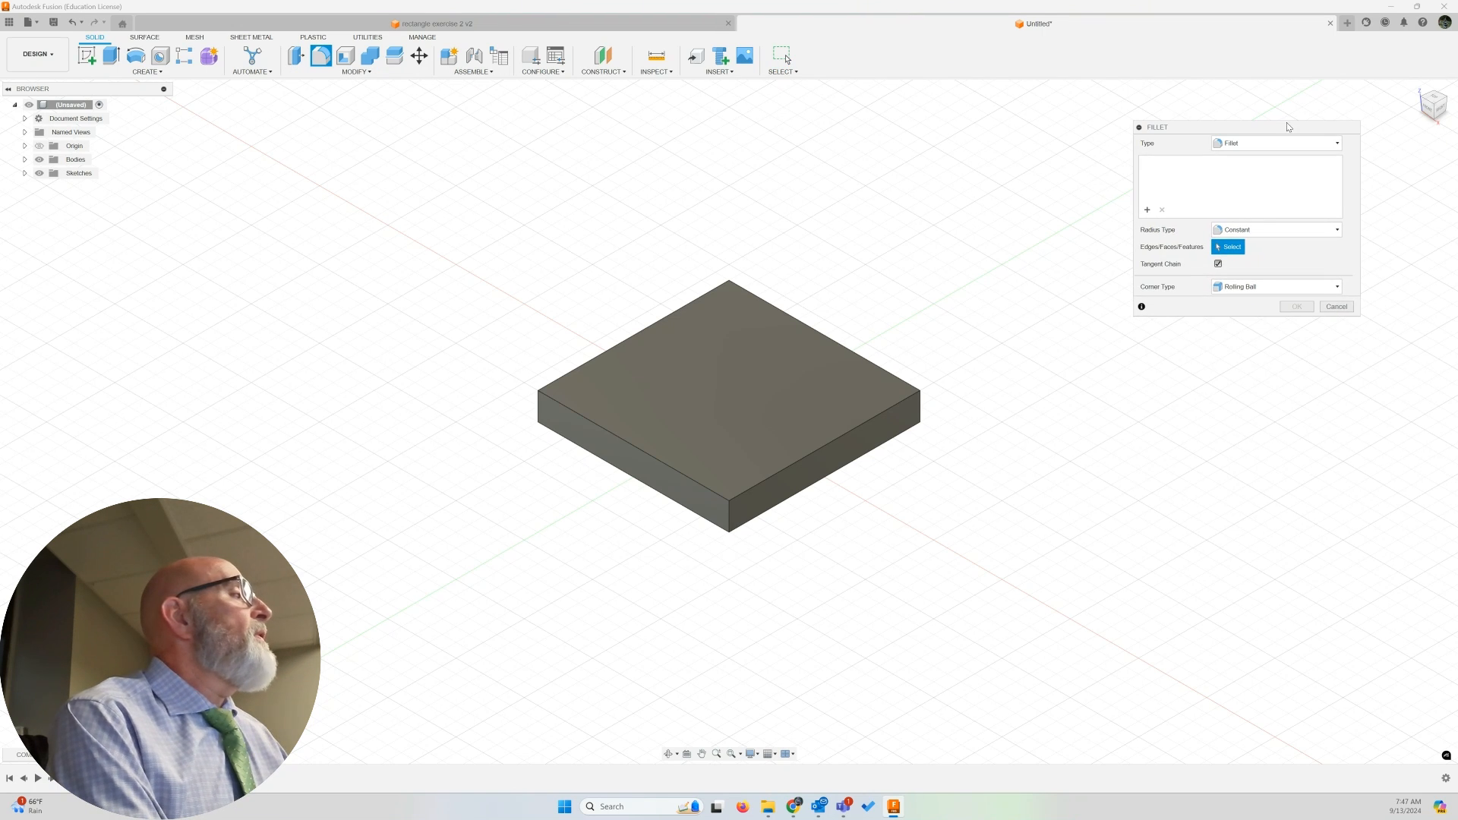
pyautogui.click(538, 411)
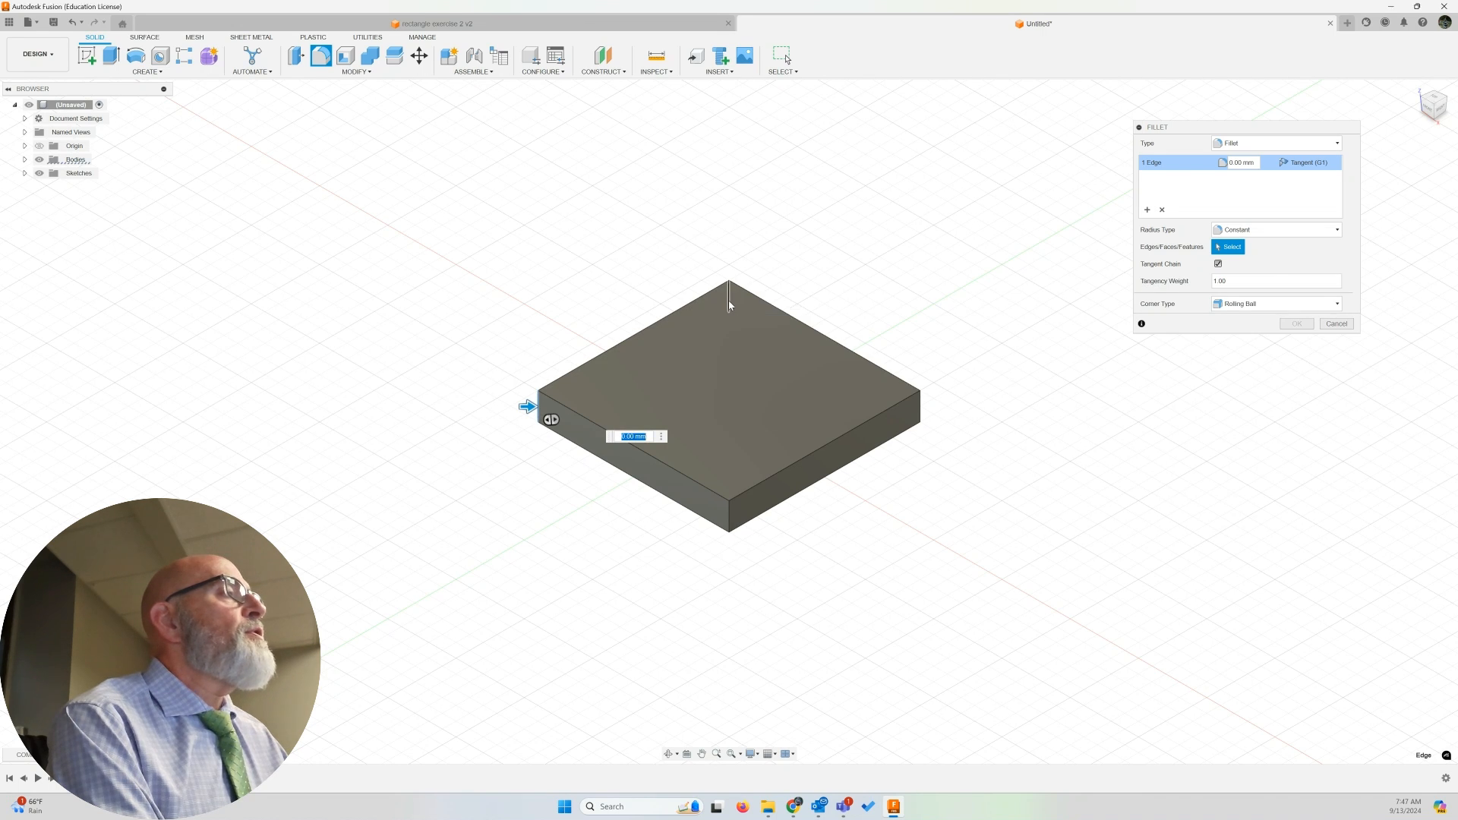
pyautogui.click(729, 302)
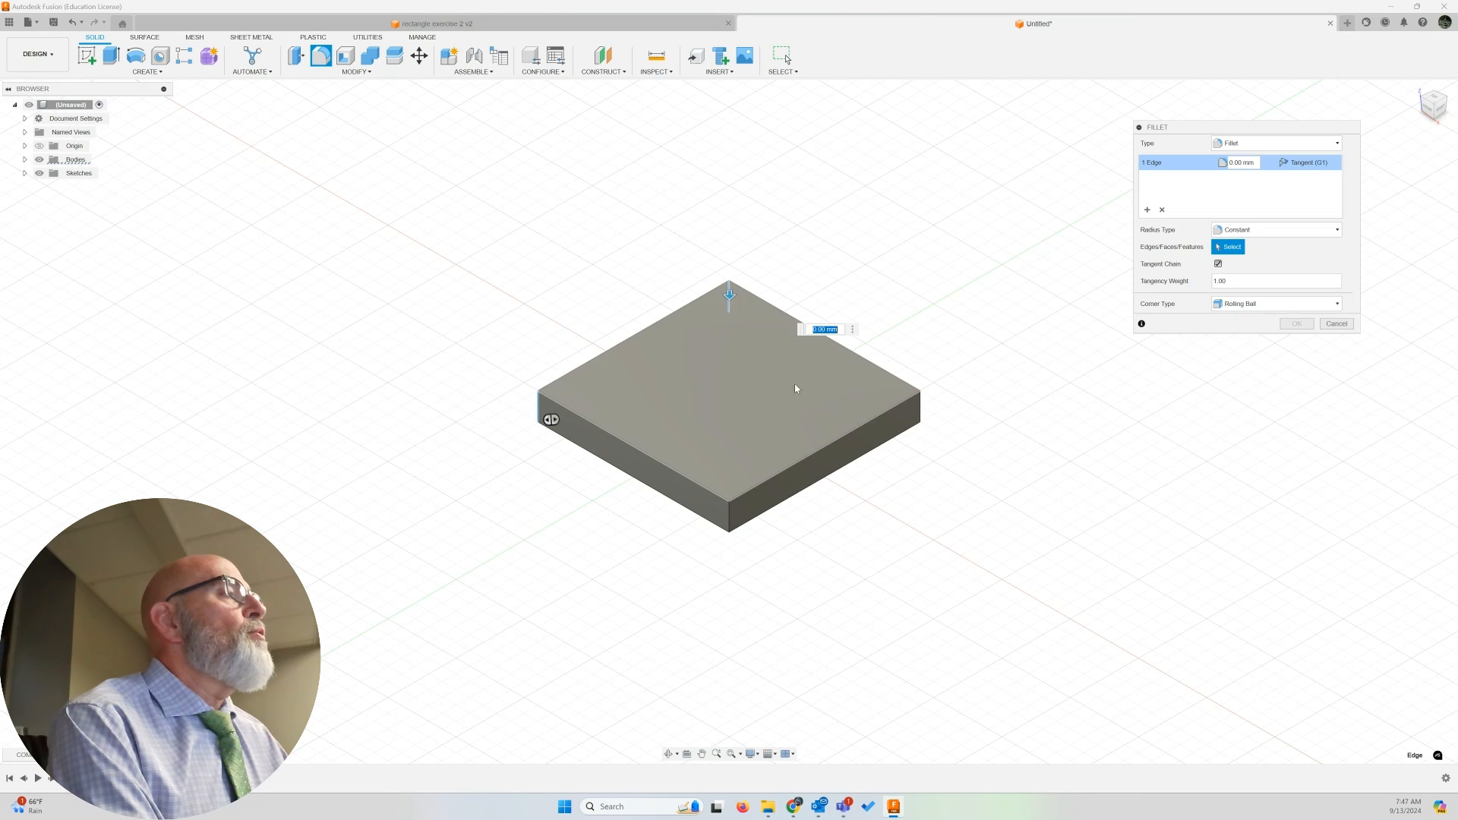
pyautogui.click(921, 411)
pyautogui.click(730, 518)
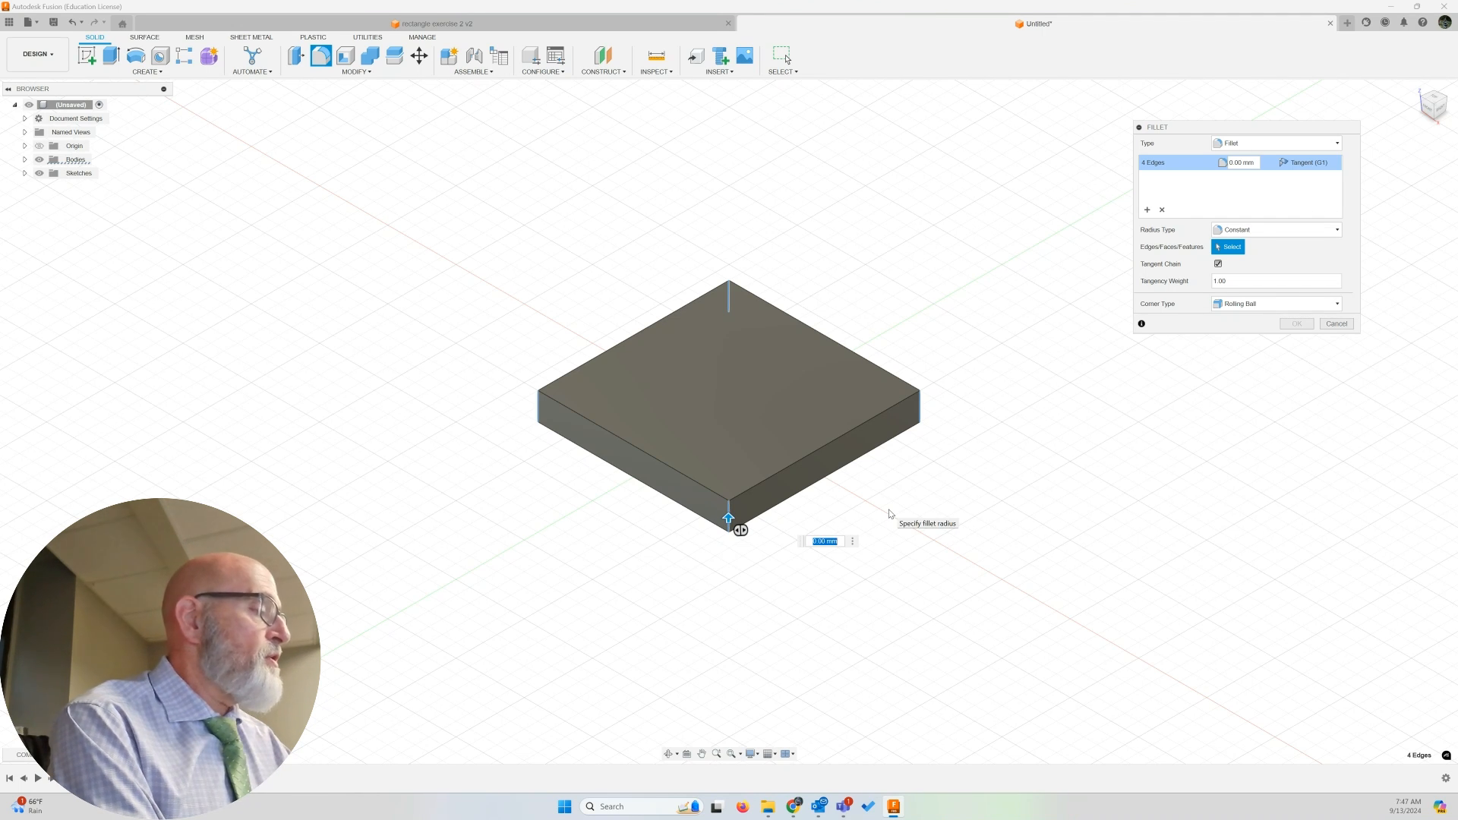
pyautogui.write('5')
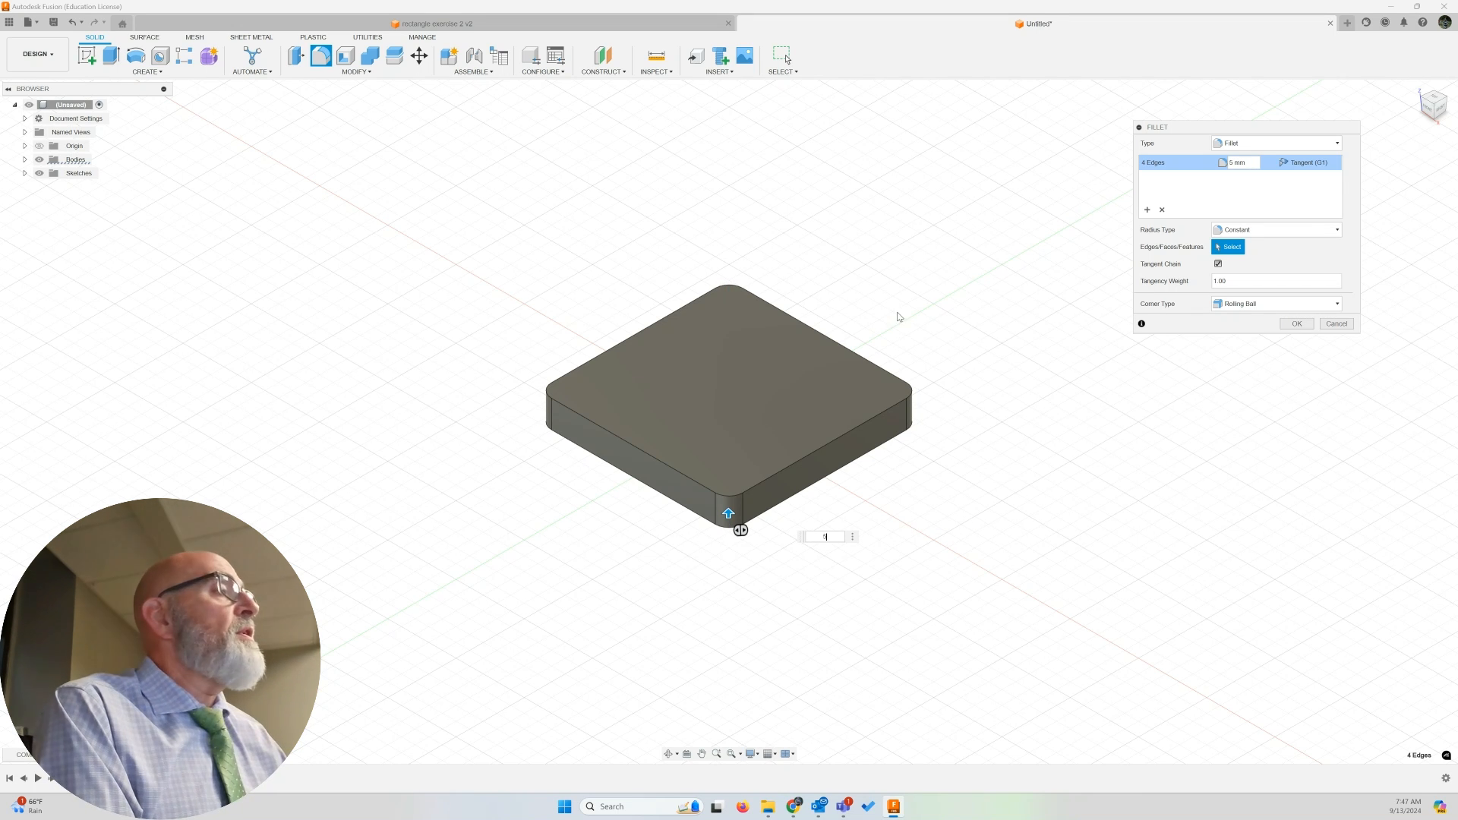
pyautogui.click(1302, 326)
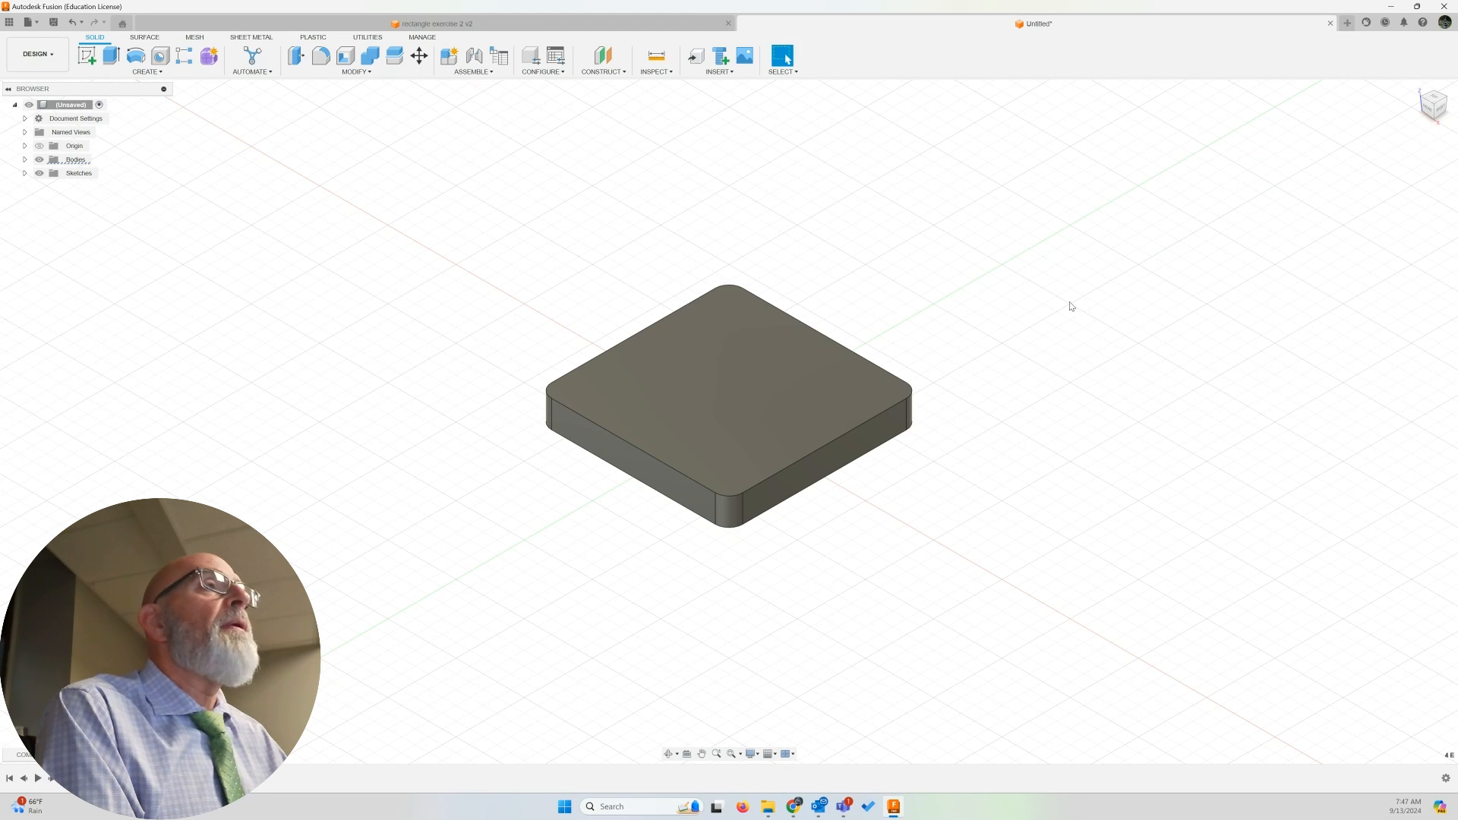
# Step: Expand the Bodies folder to show the plate's body and start a new sketch on the plate's top face
pyautogui.click(25, 159)
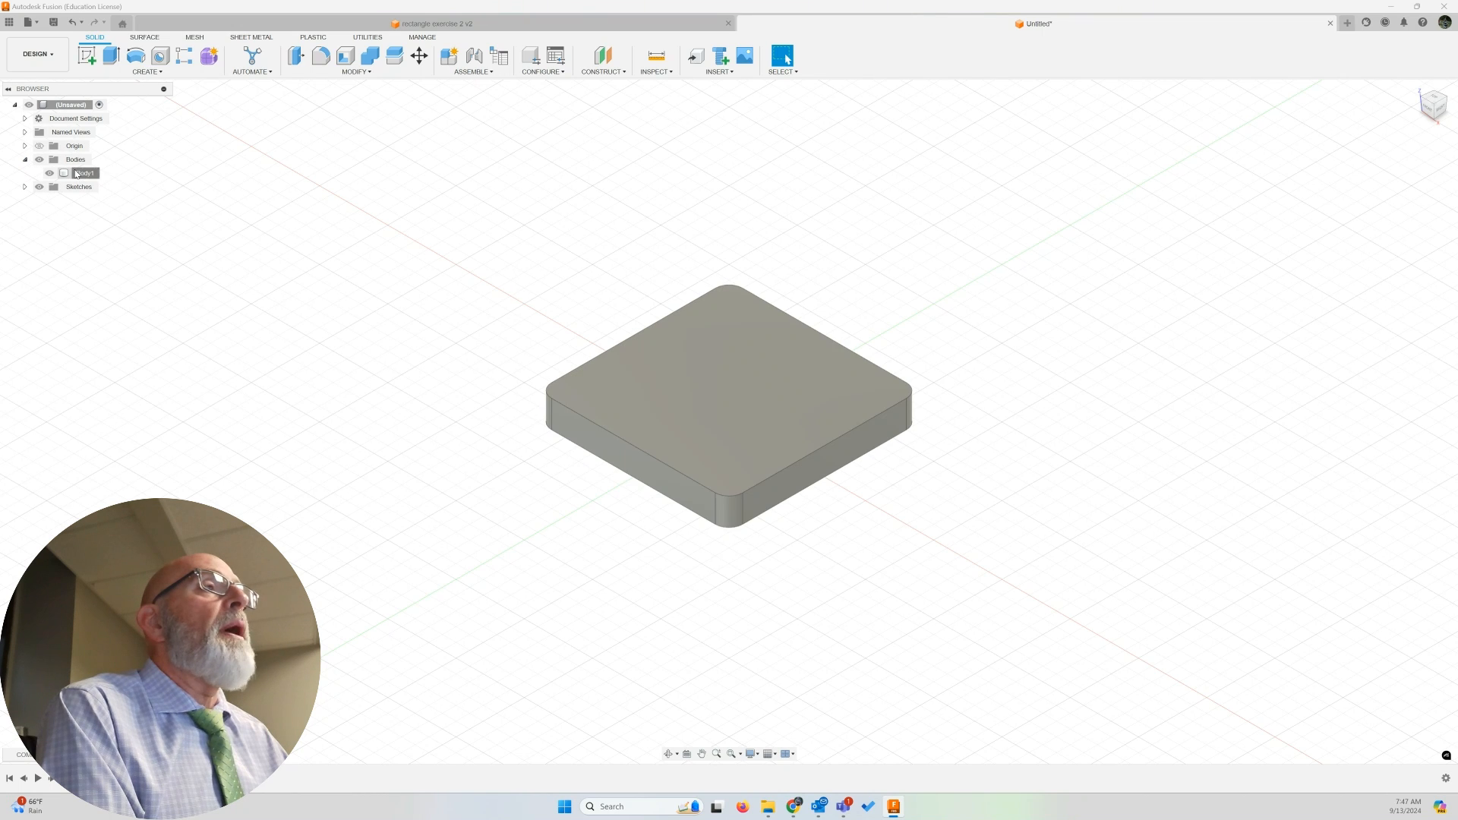
pyautogui.click(80, 173)
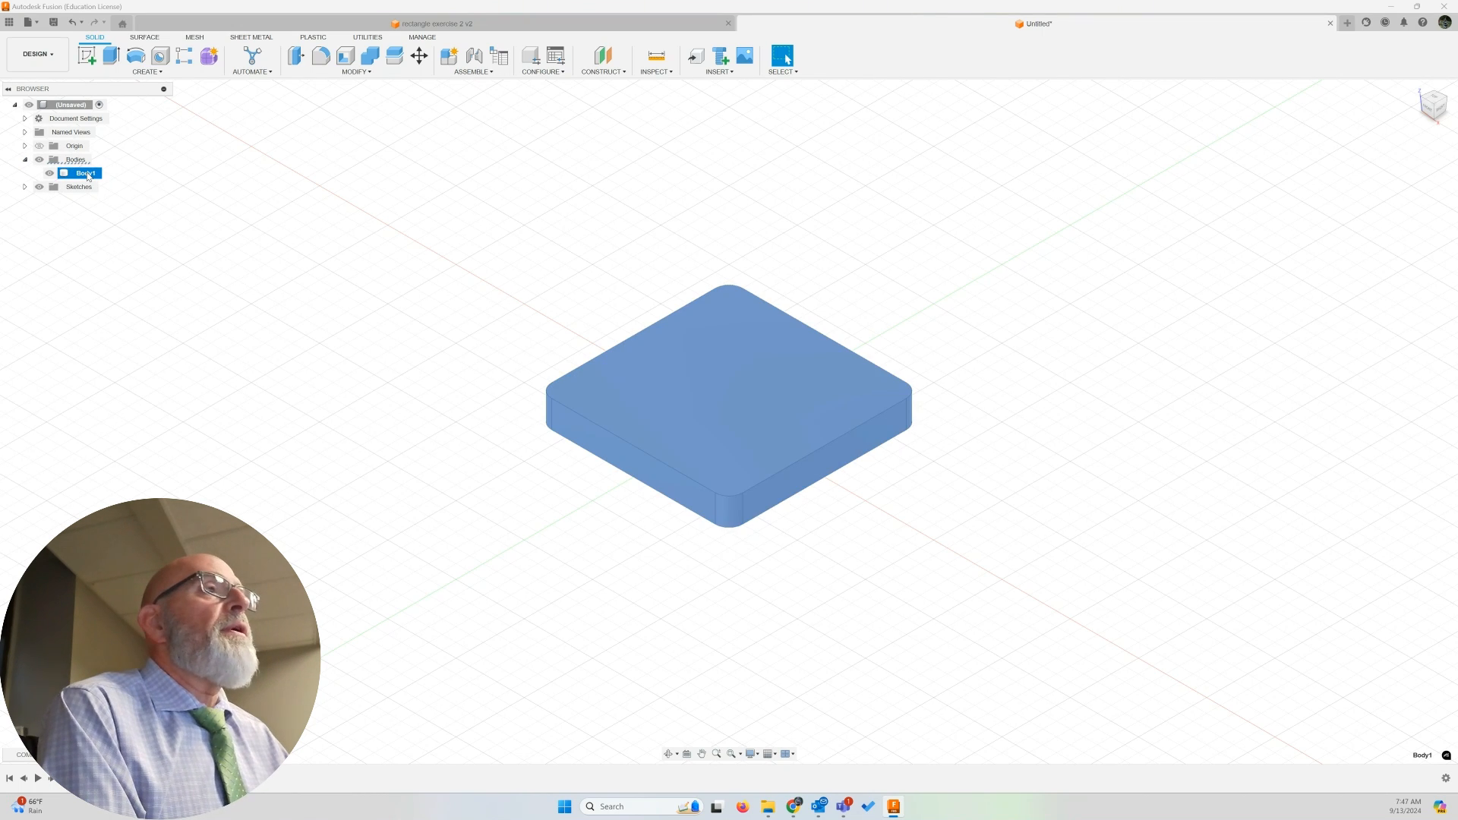
pyautogui.click(317, 168)
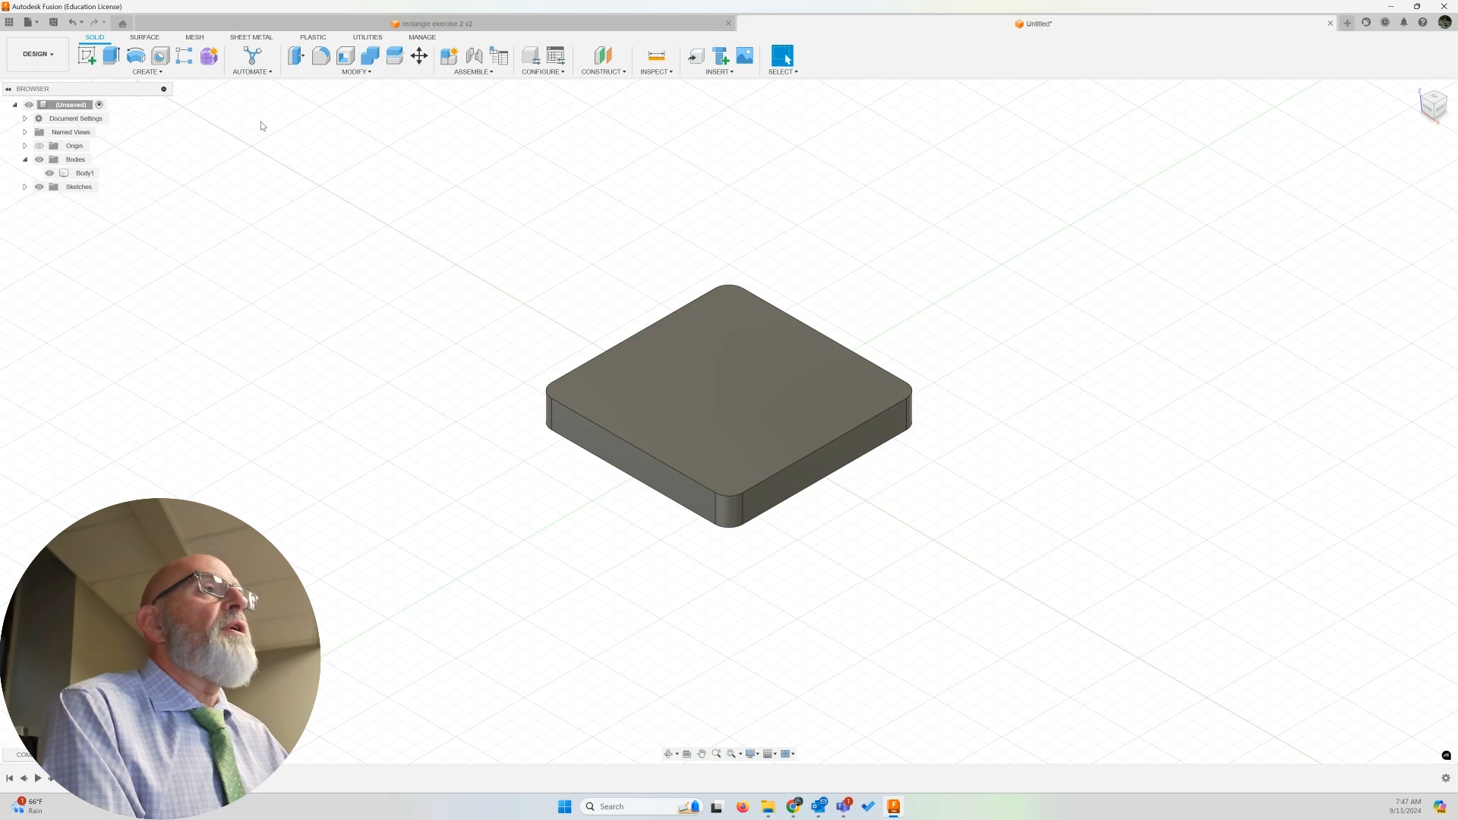
pyautogui.click(112, 74)
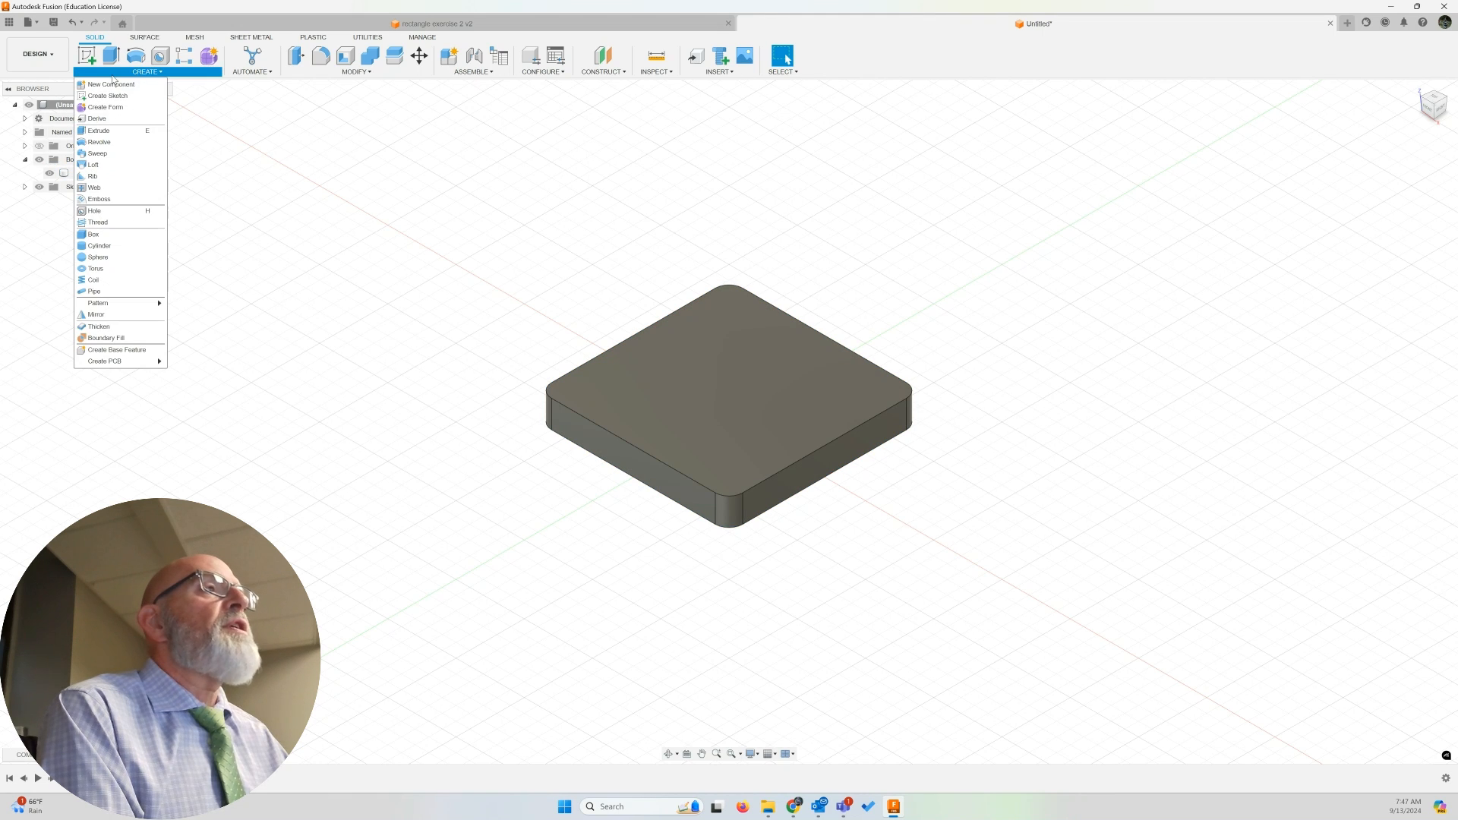
pyautogui.click(107, 95)
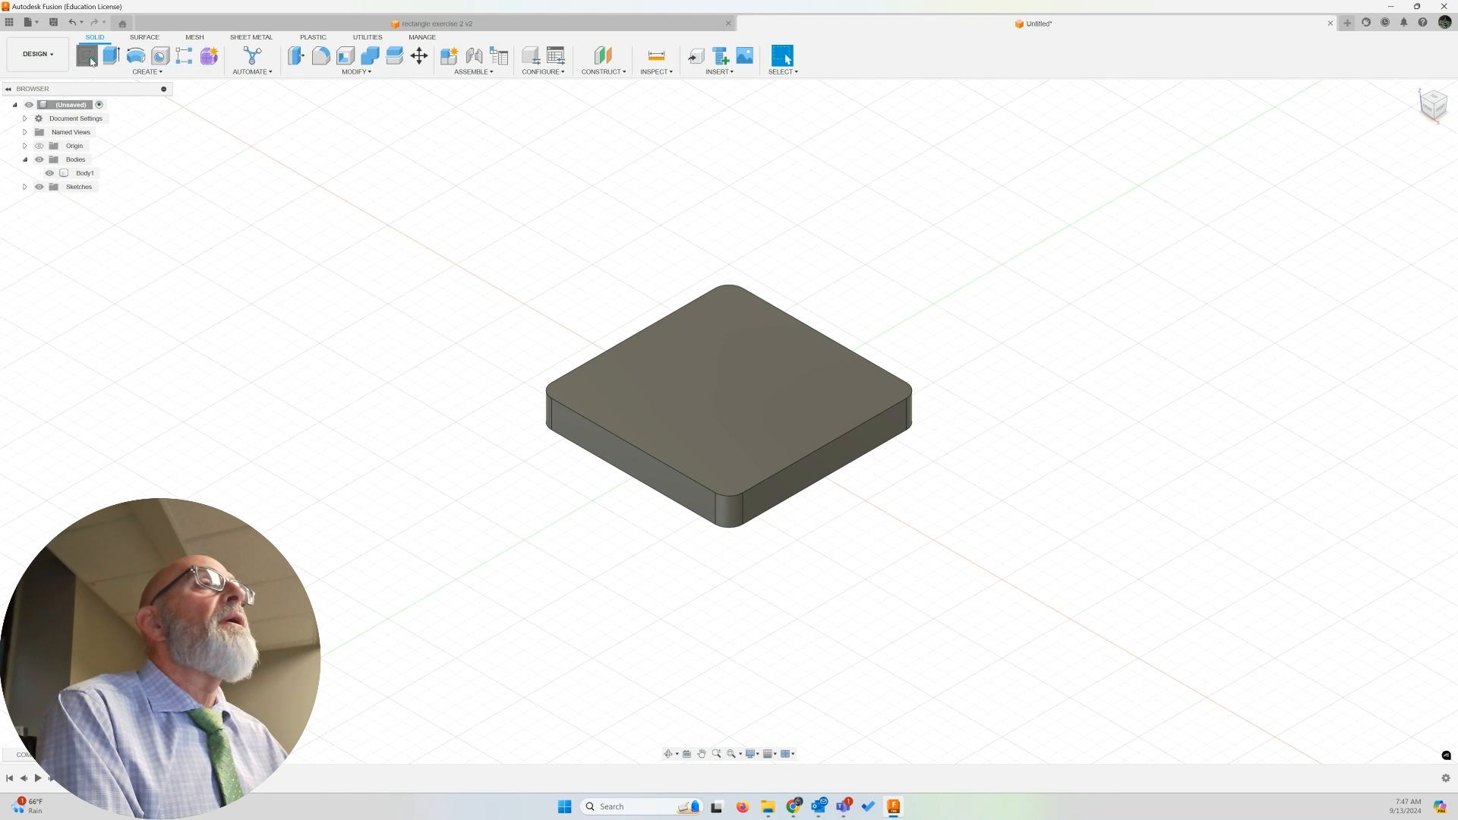
pyautogui.click(616, 391)
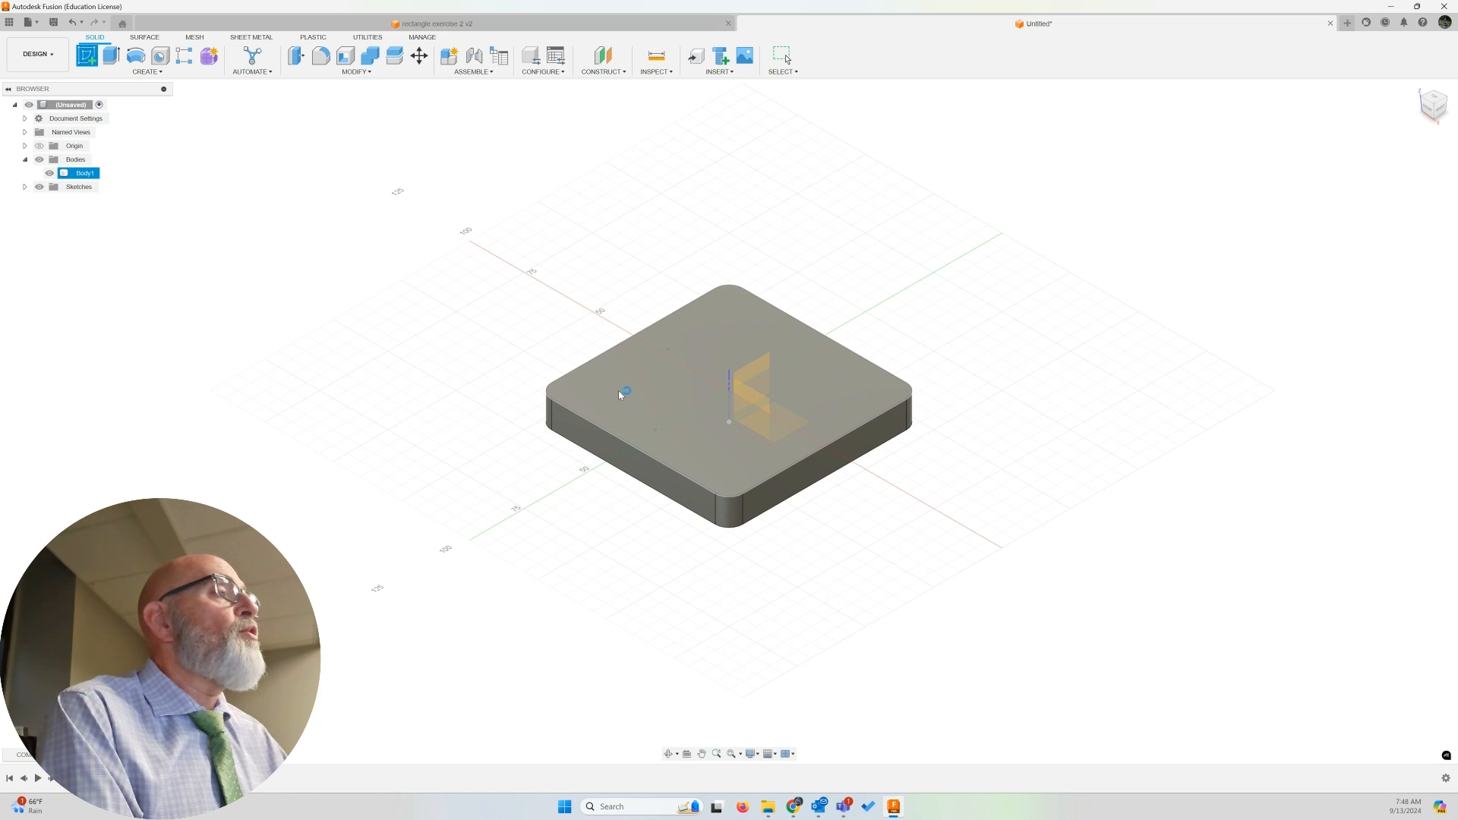
pyautogui.click(619, 392)
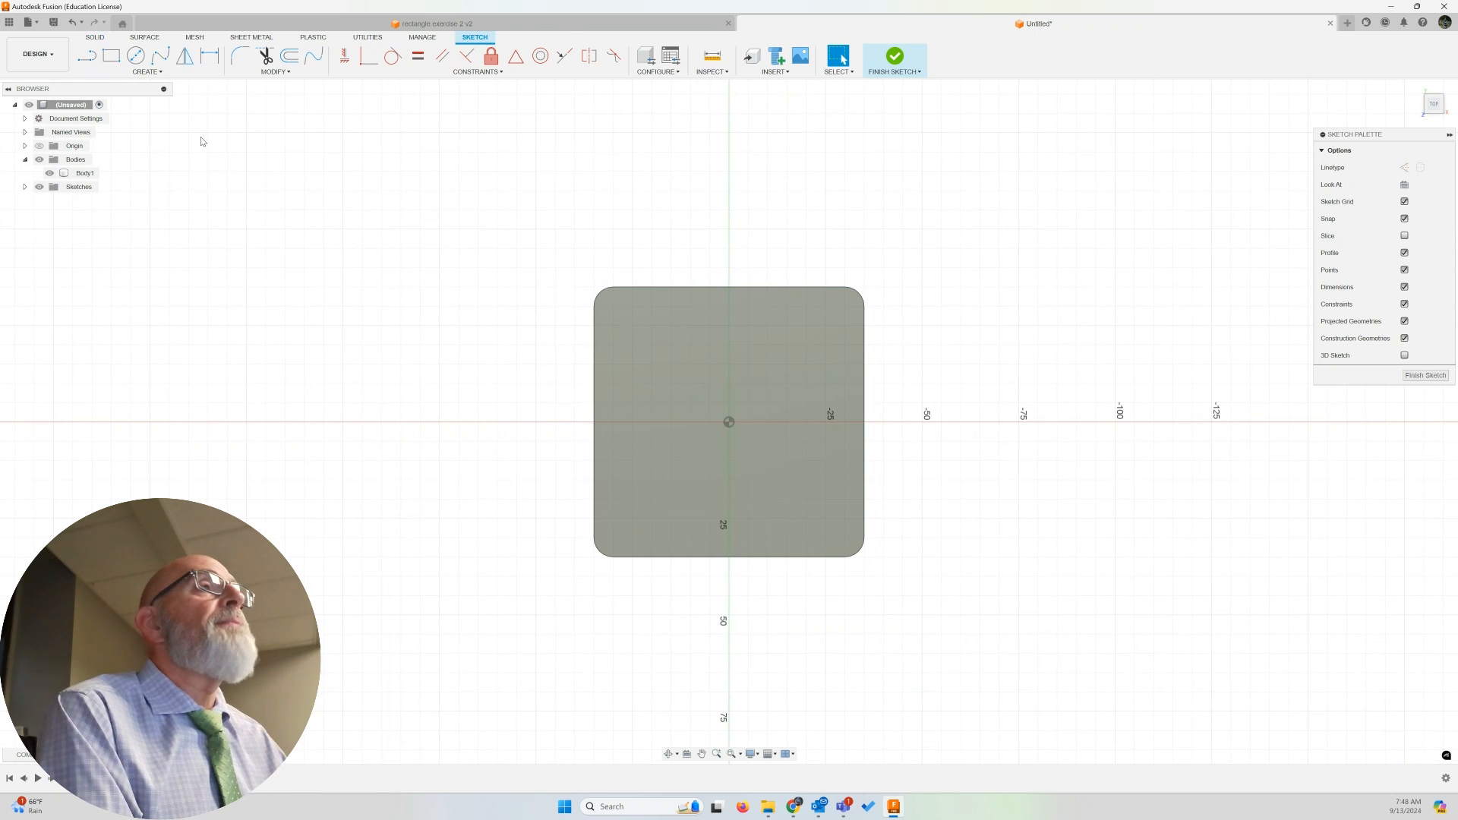
# Step: Sketch a 10 by 10 mm two-point rectangle on the plate's top face near its upper-left corner
pyautogui.click(153, 72)
pyautogui.moveTo(182, 99)
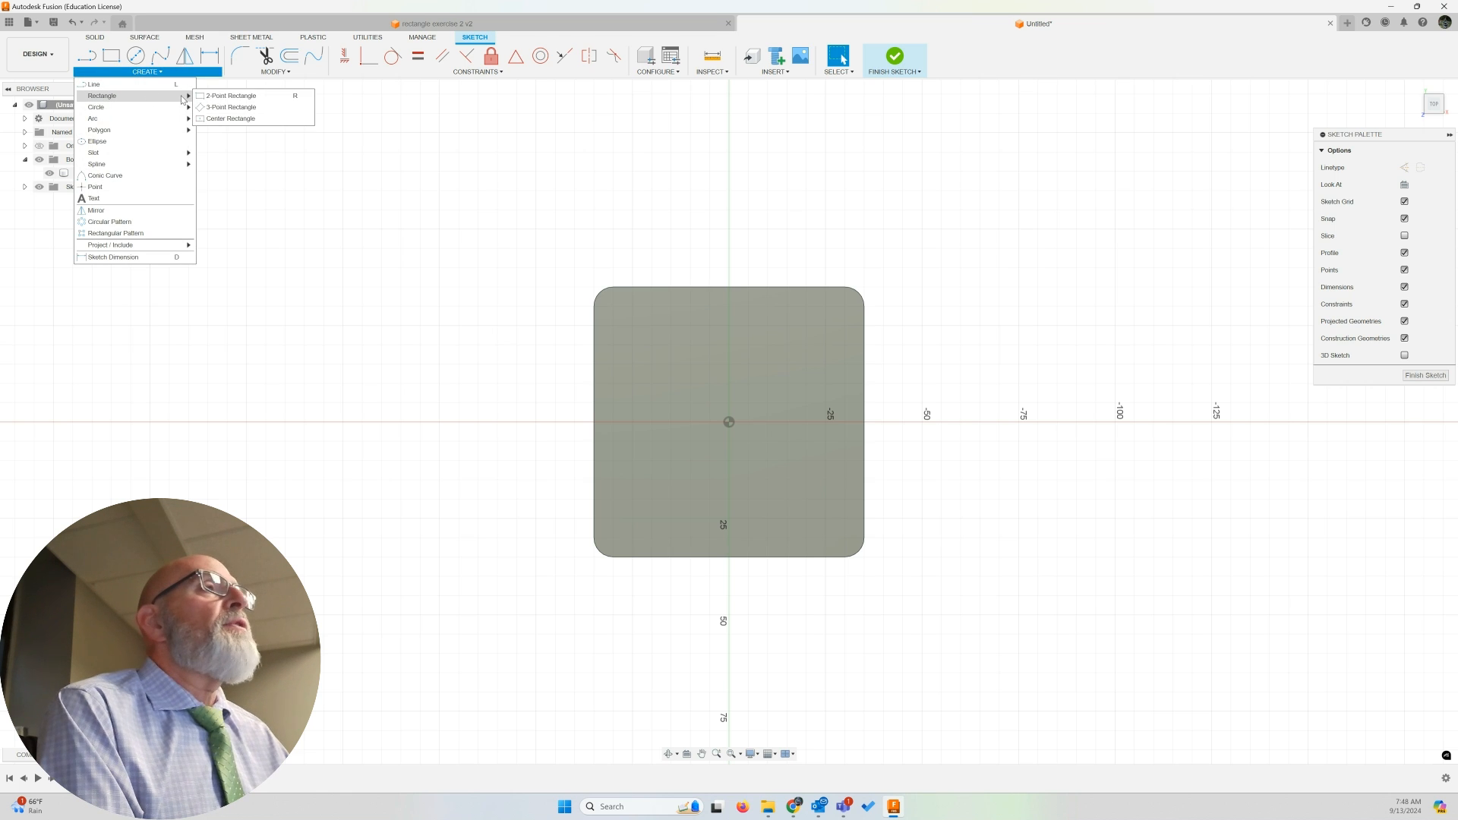
pyautogui.click(228, 96)
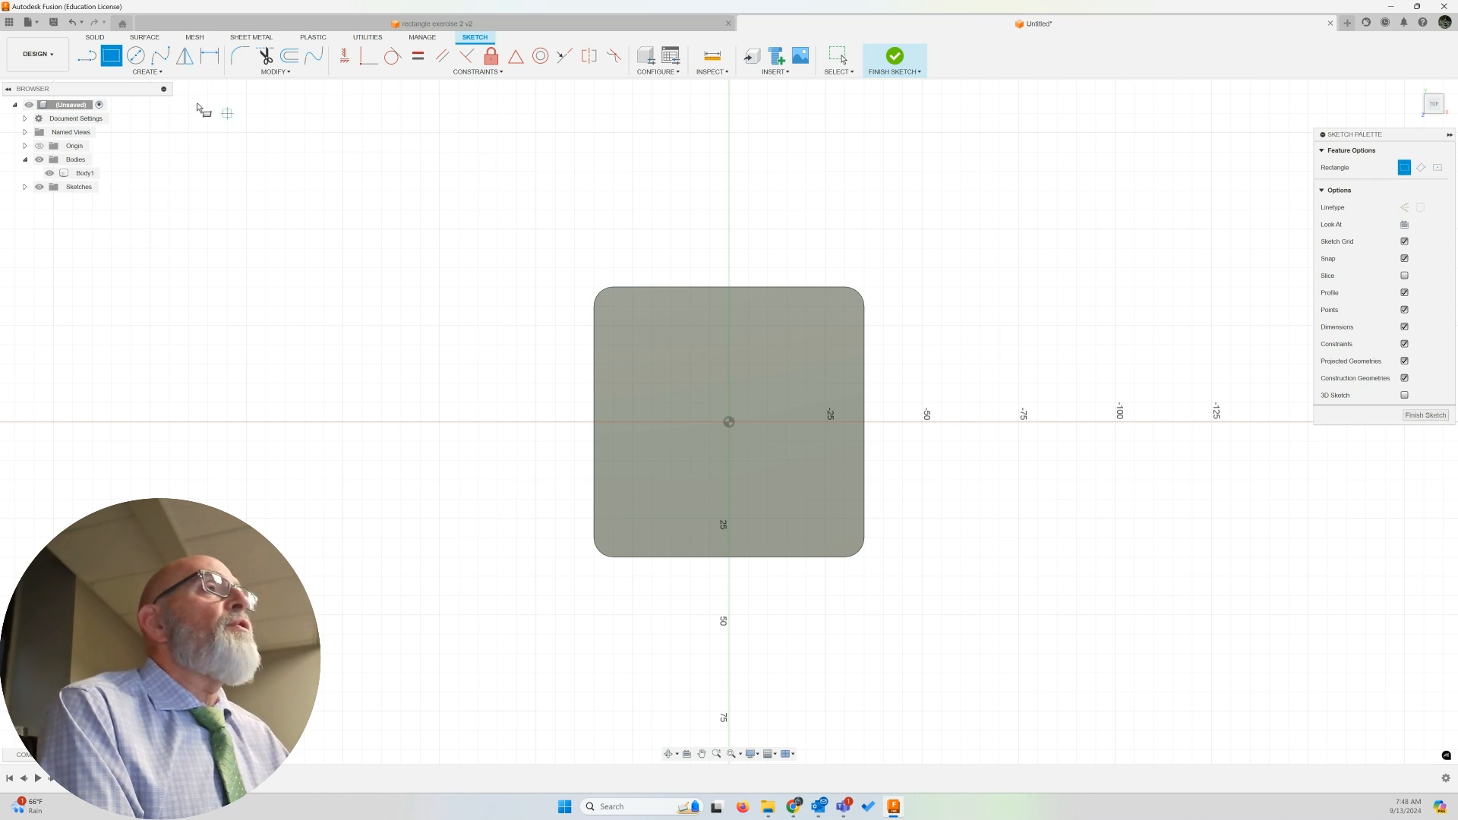
pyautogui.click(623, 339)
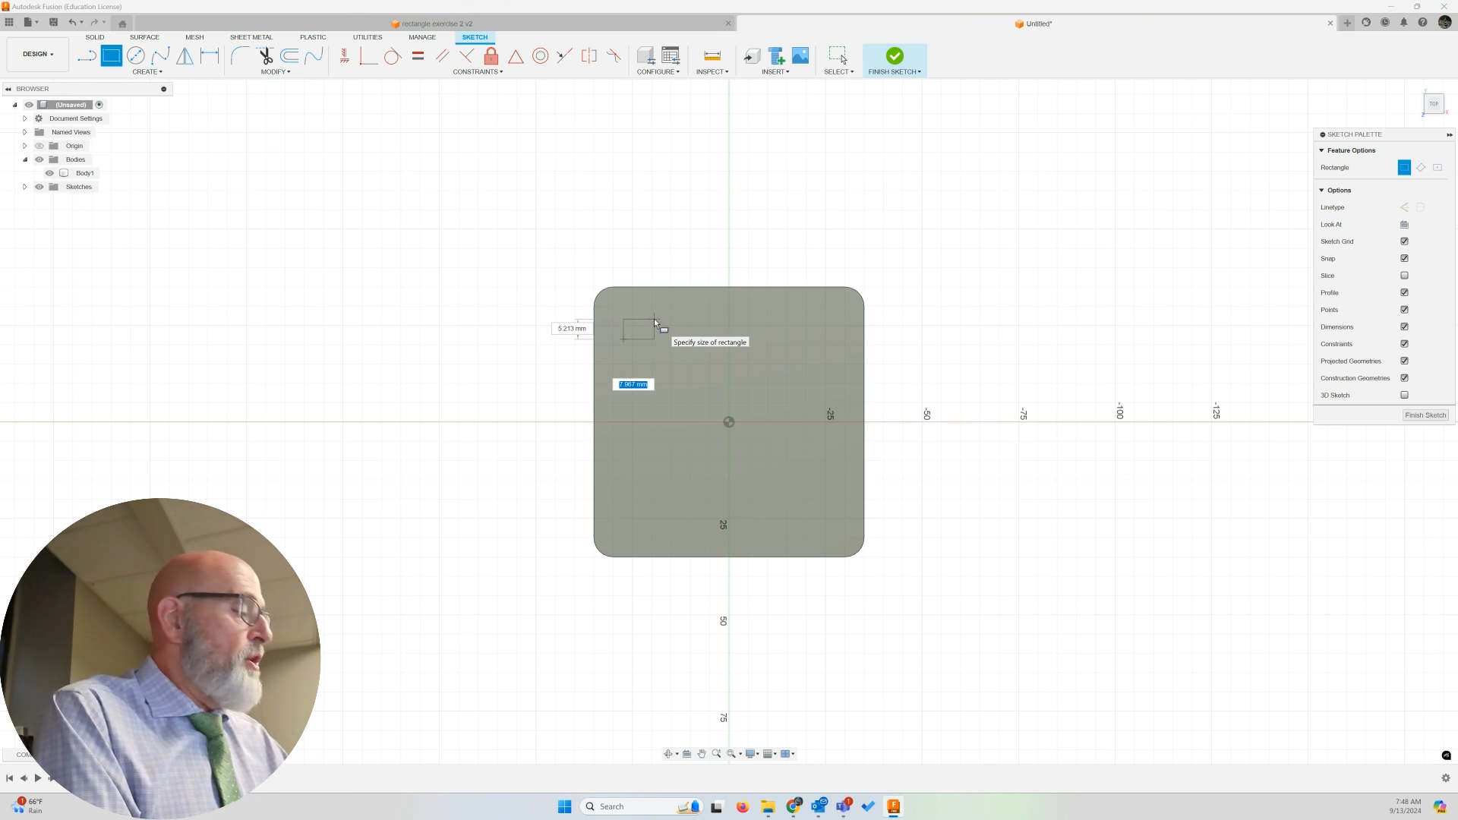
pyautogui.write('10')
pyautogui.press('Tab')
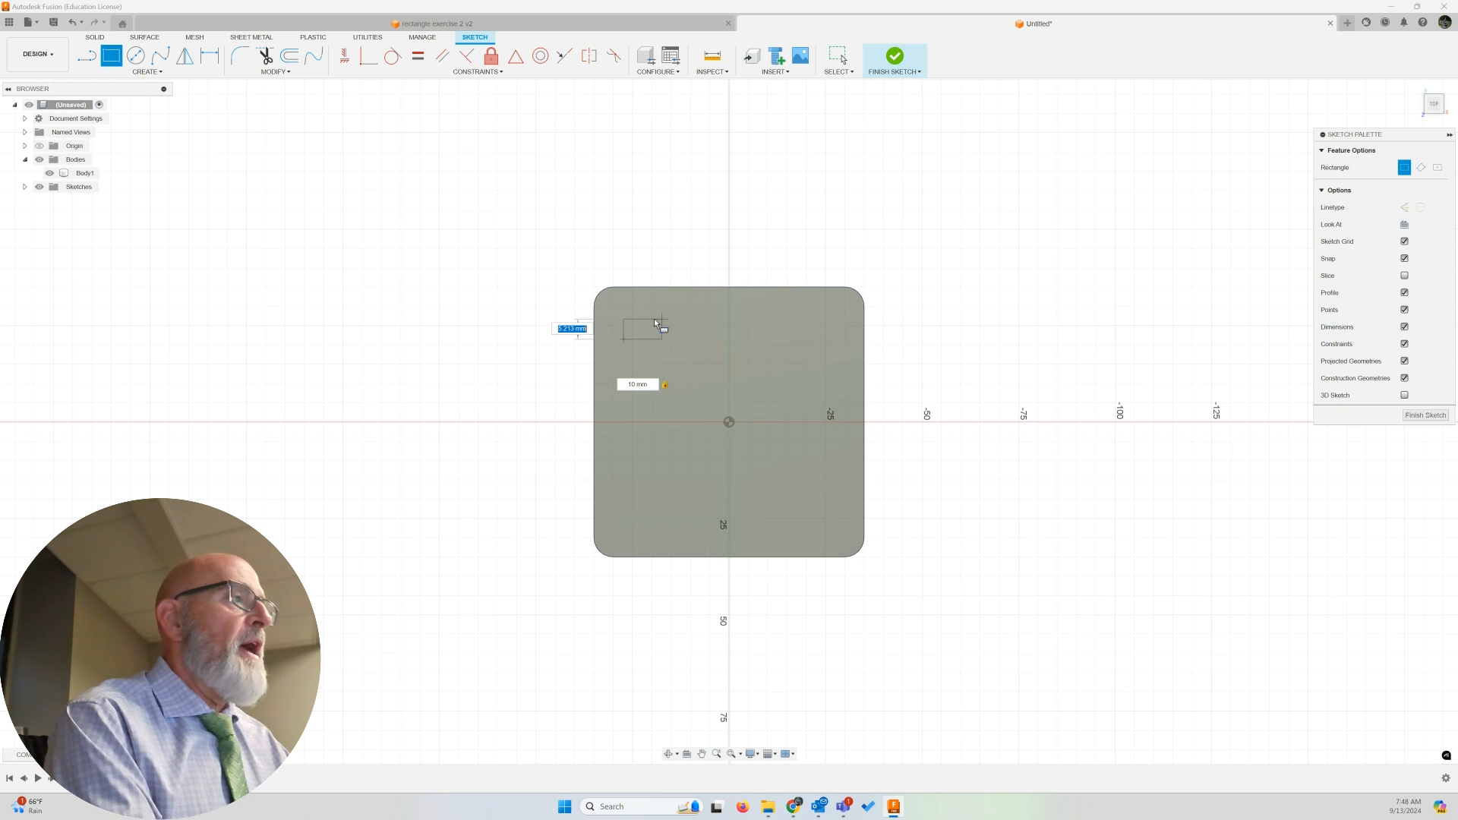
pyautogui.write('10')
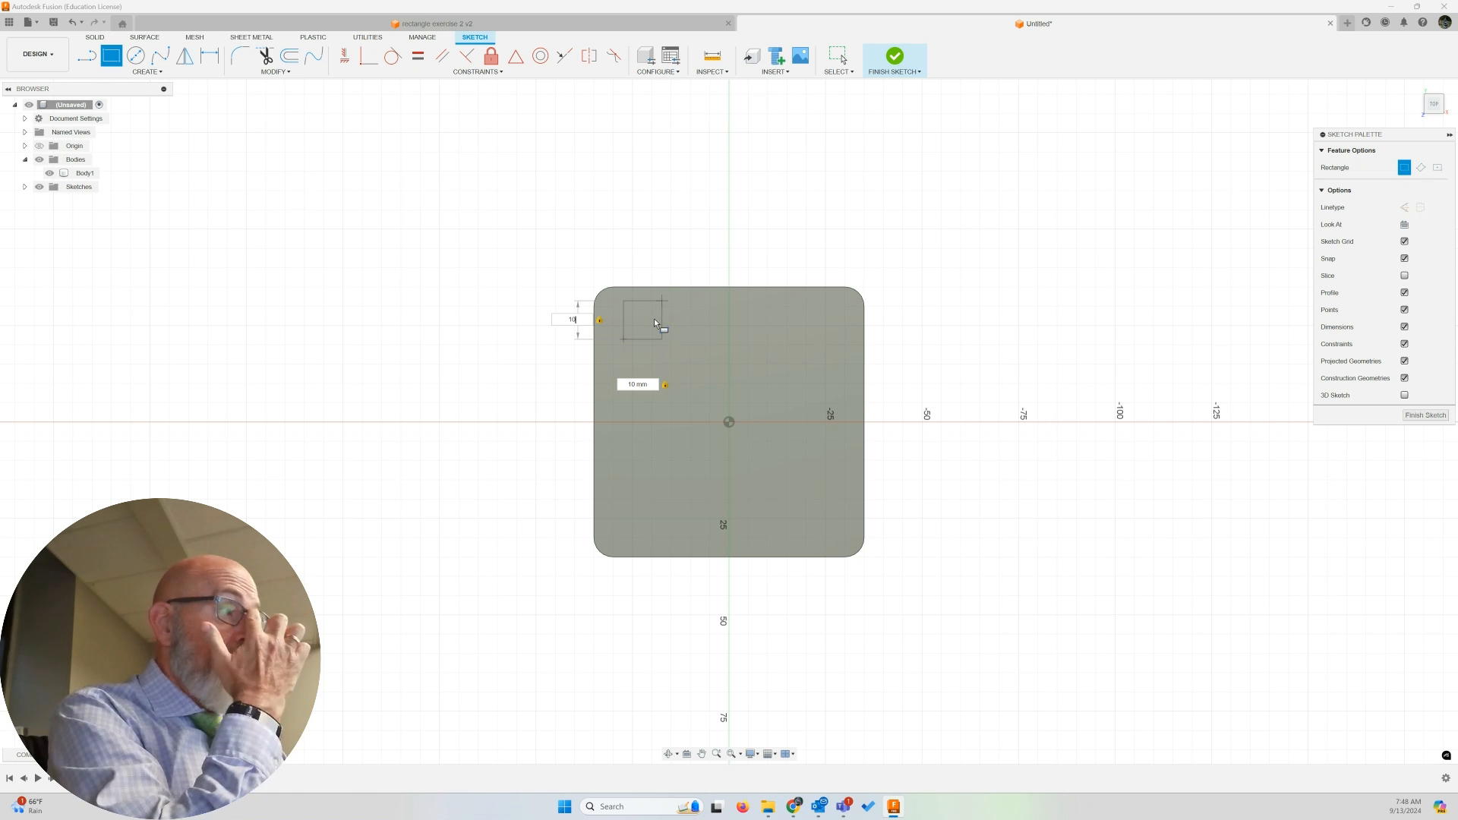
pyautogui.press('Return')
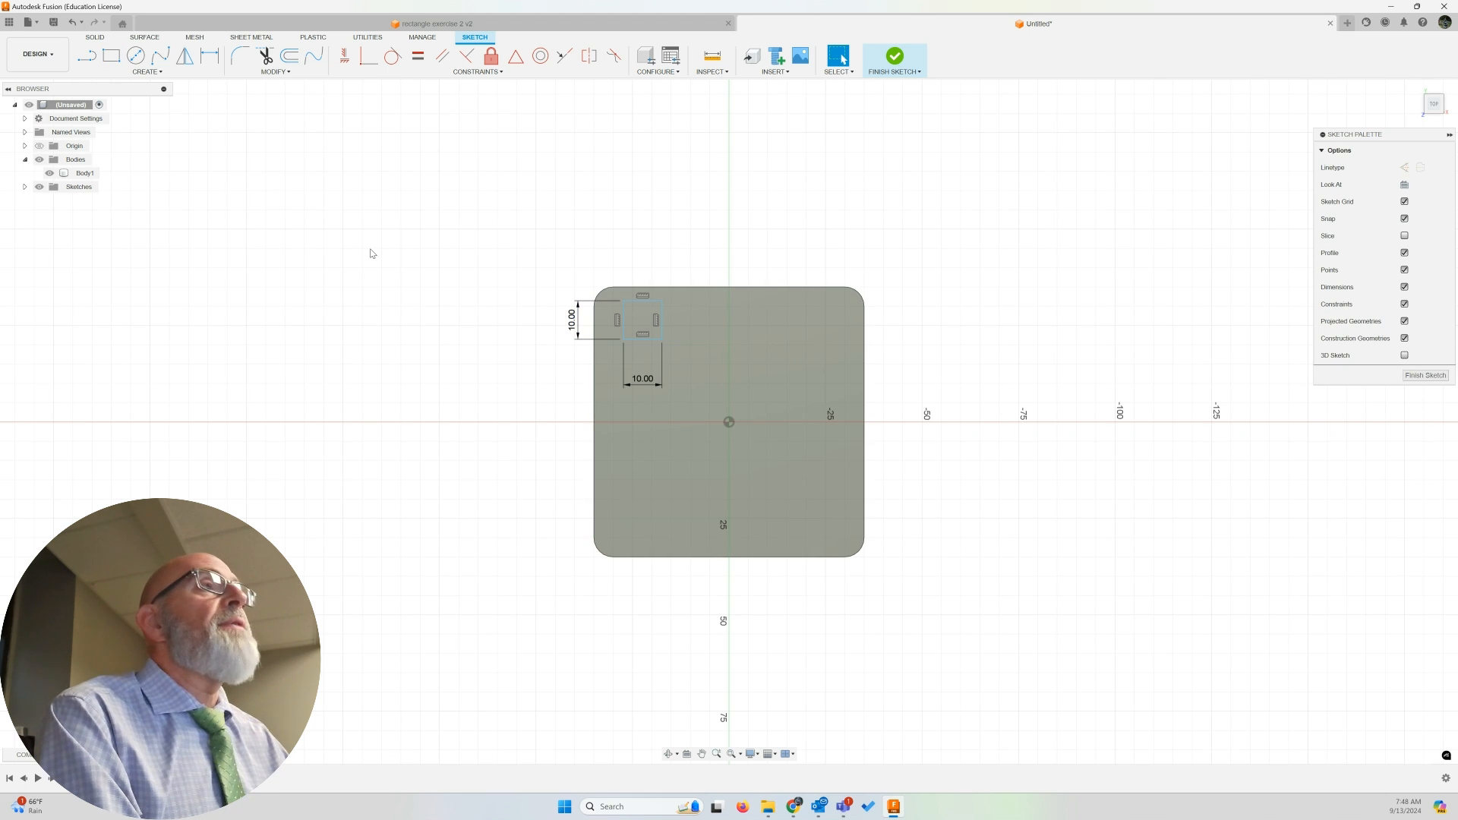
# Step: Fillet all four corners of the small sketched square with a 2 mm radius
pyautogui.click(241, 58)
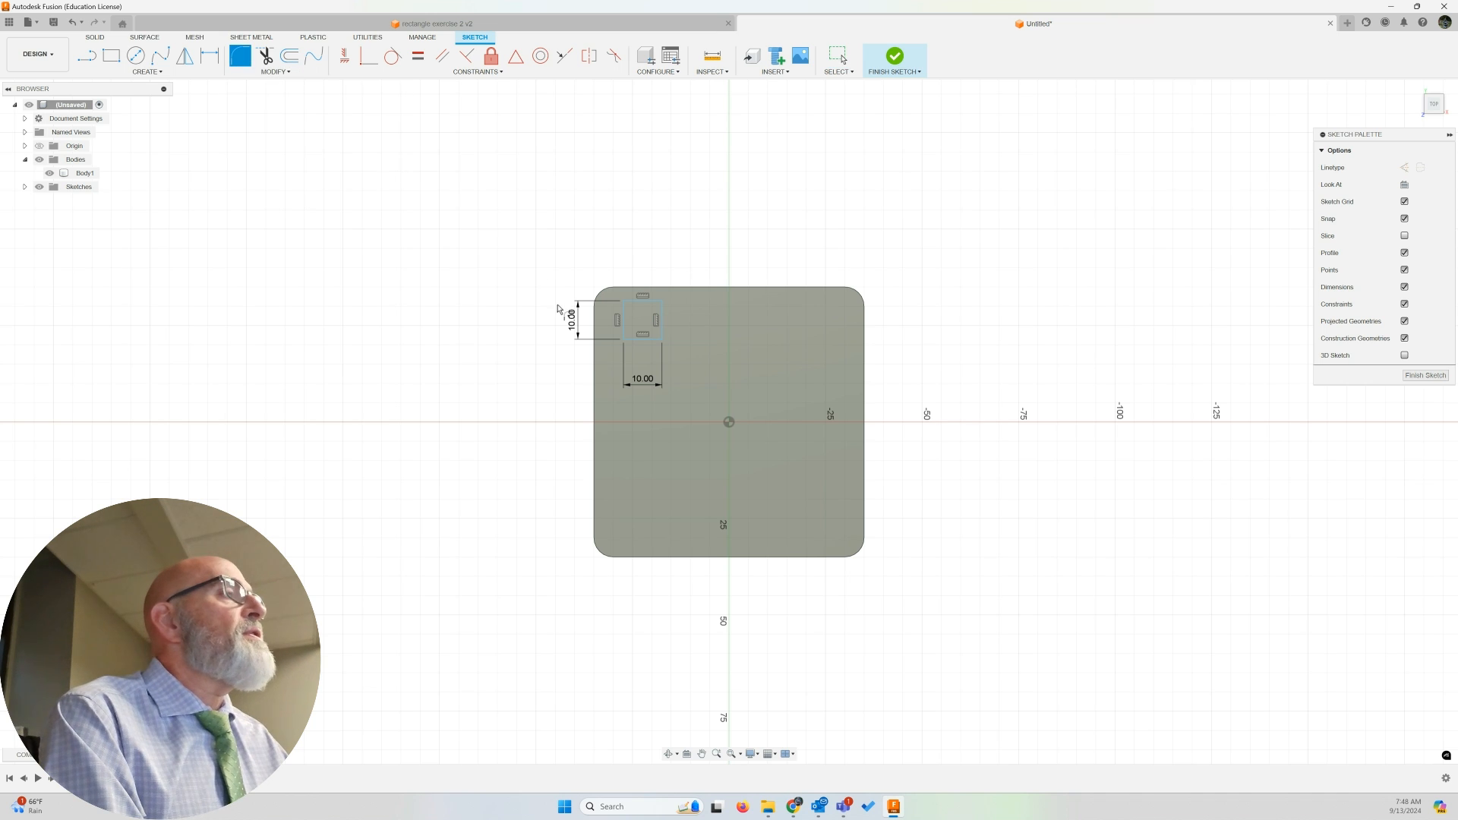
pyautogui.click(625, 302)
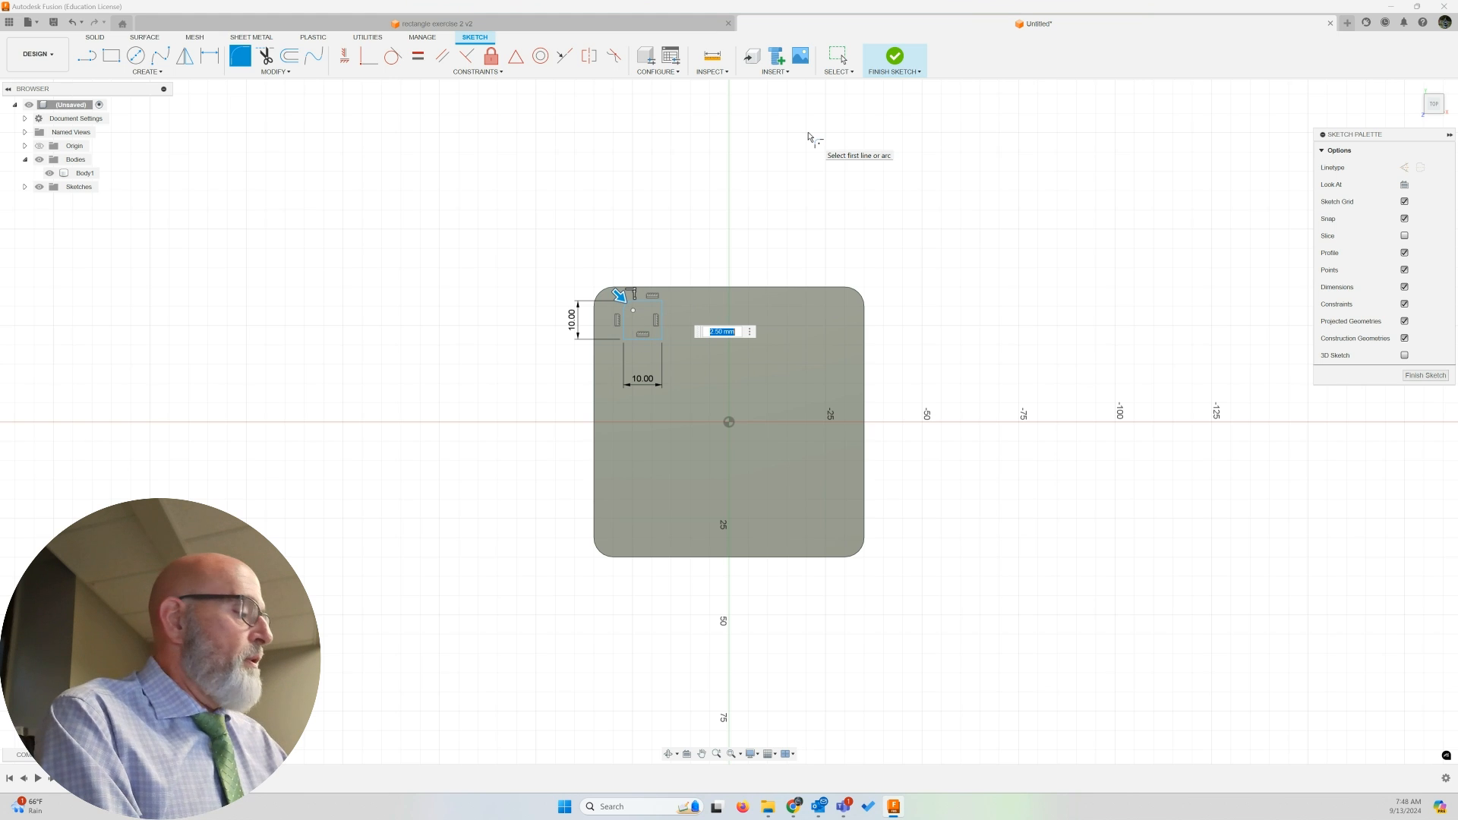
pyautogui.write('1')
pyautogui.press('BackSpace')
pyautogui.write('2')
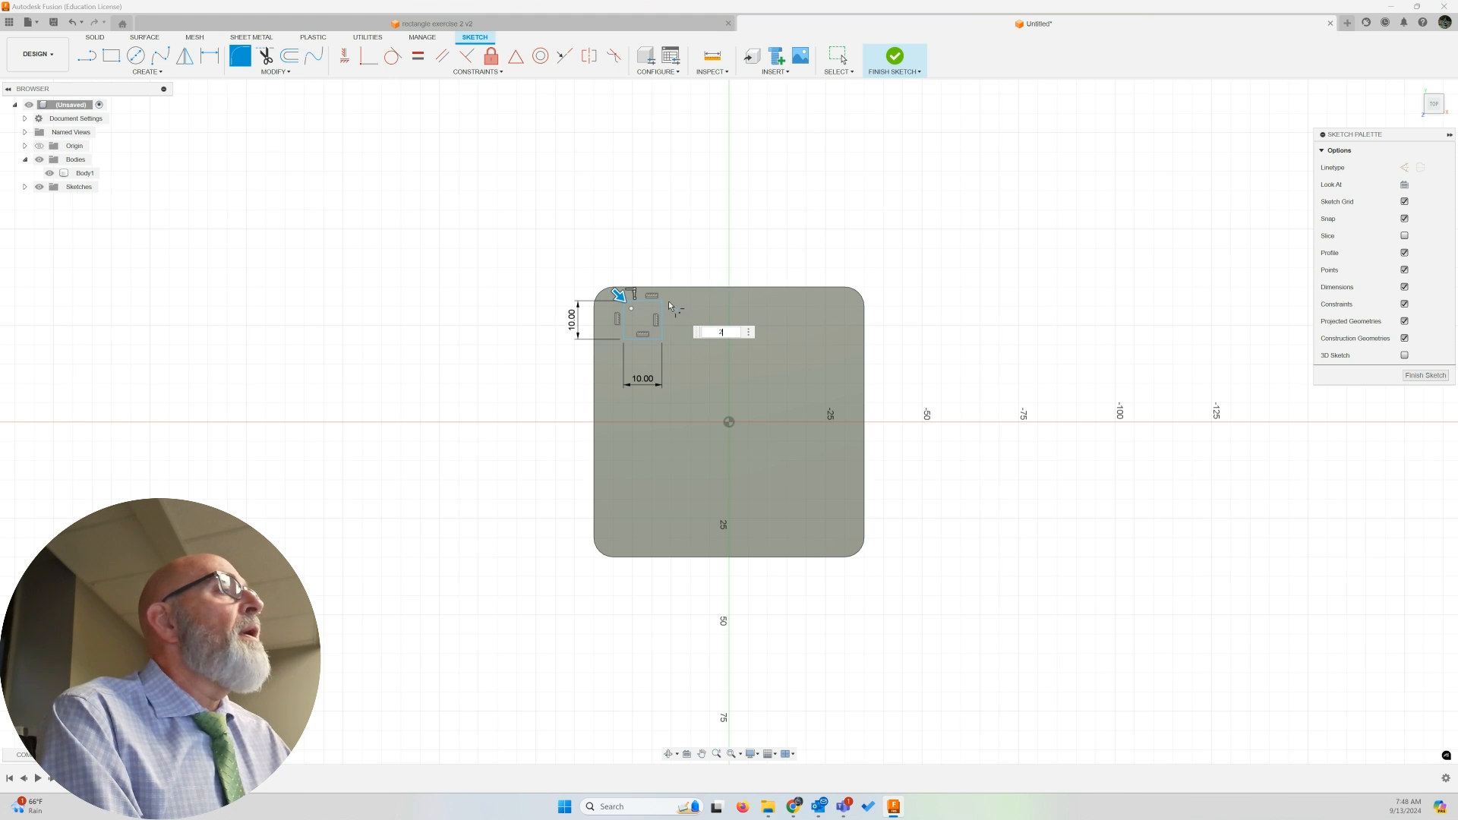
pyautogui.click(662, 302)
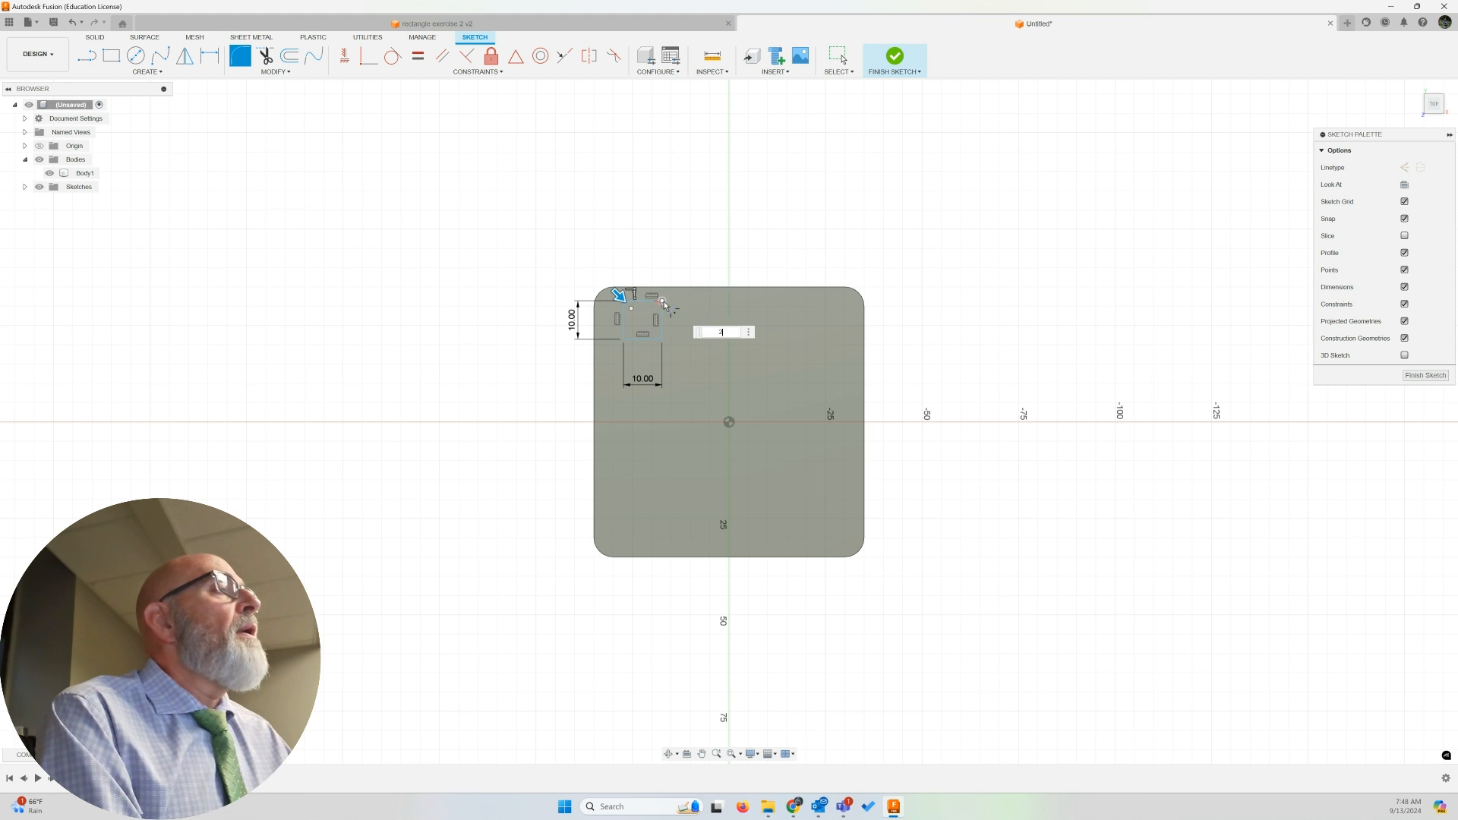
pyautogui.click(662, 339)
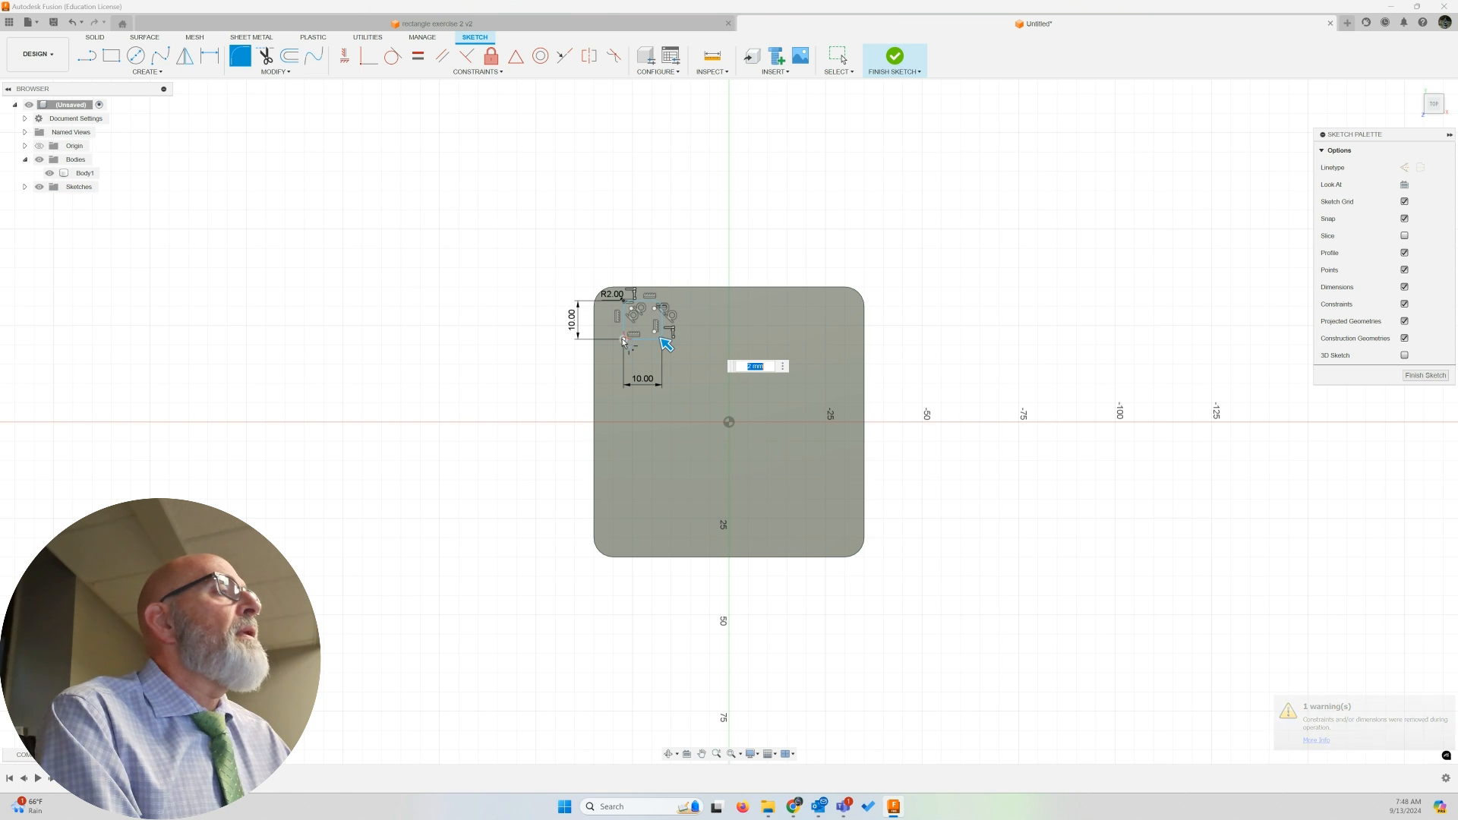
pyautogui.click(623, 340)
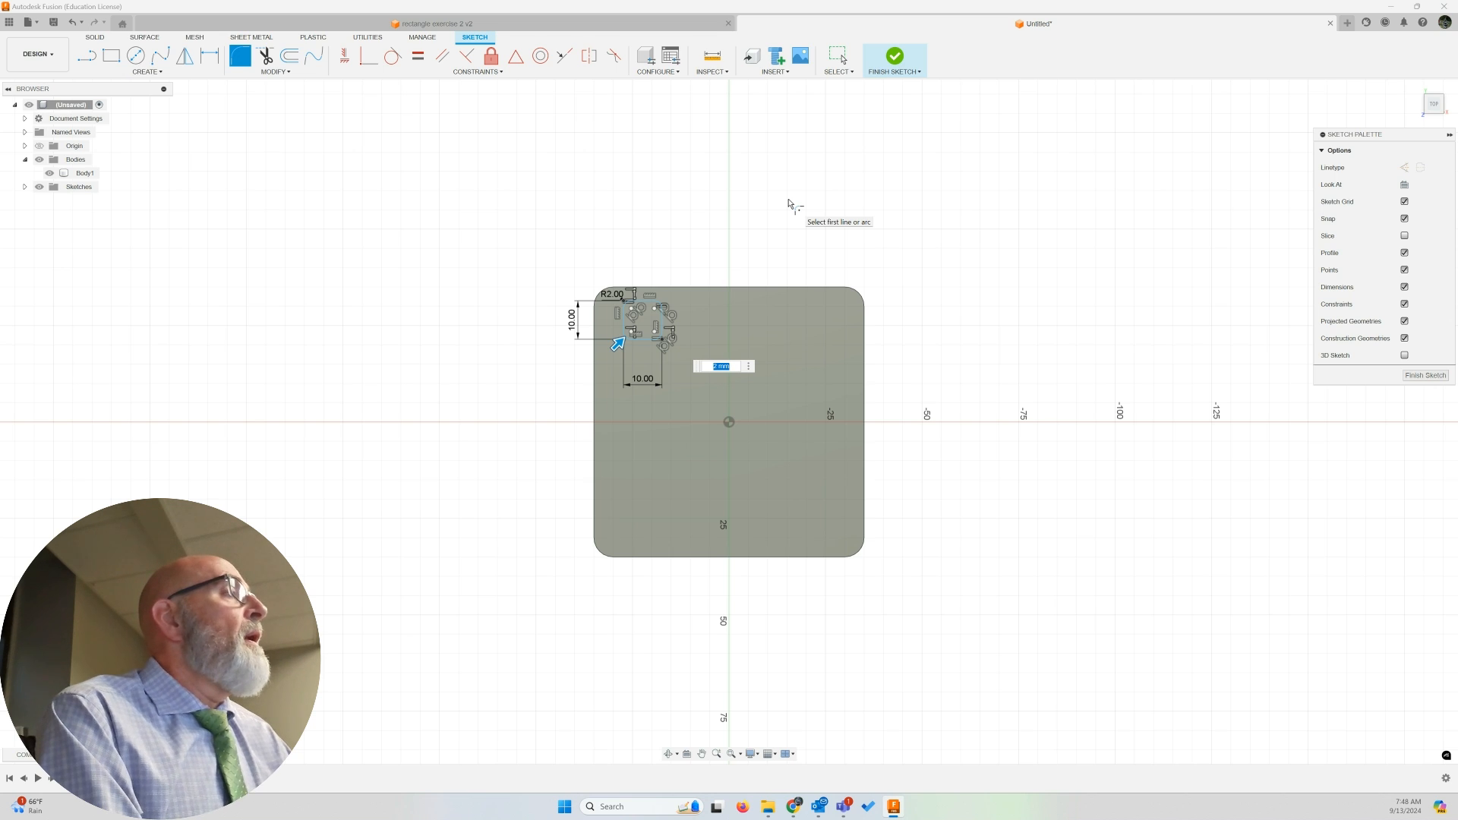
pyautogui.press('Return')
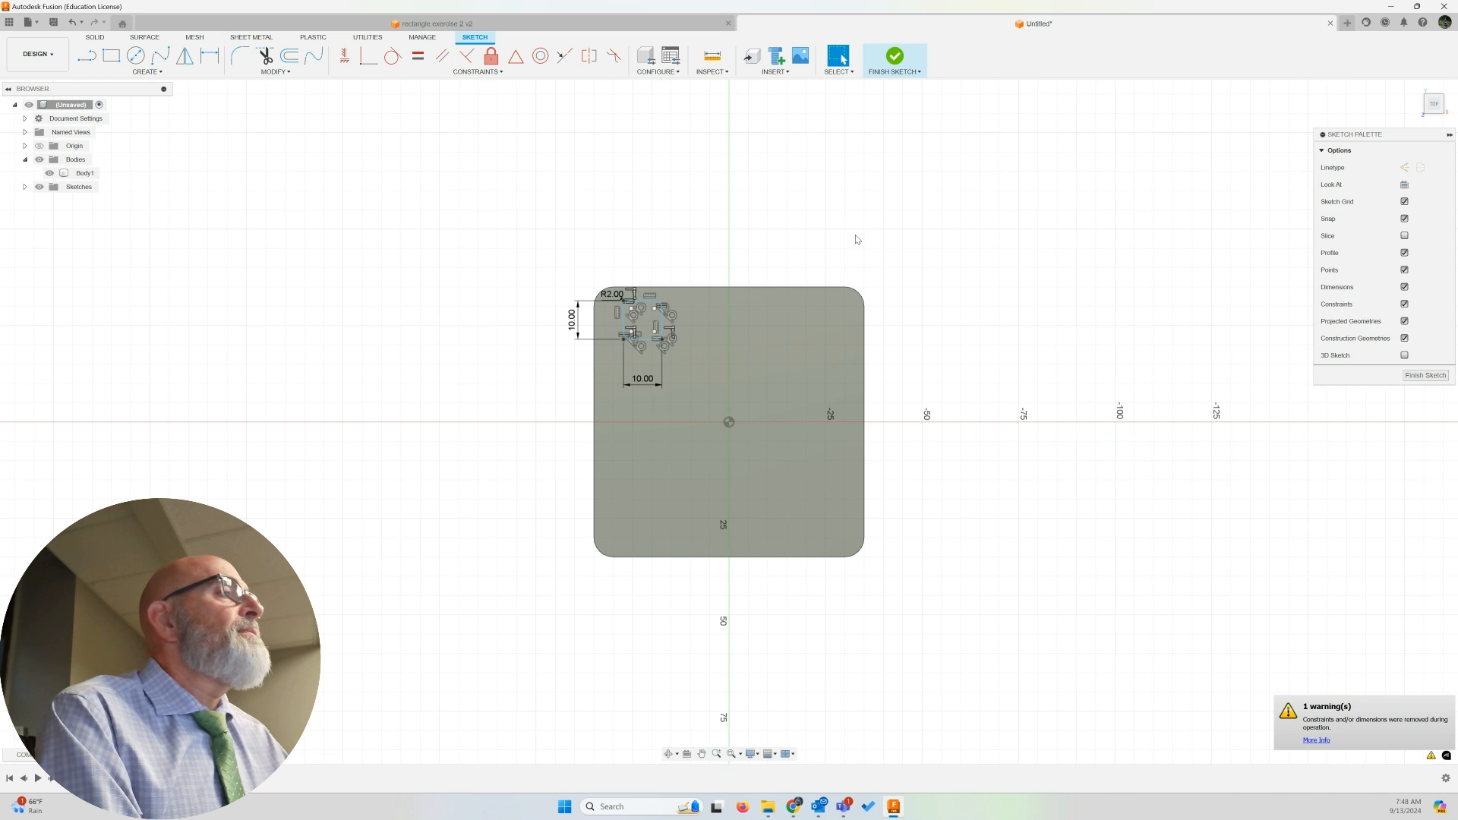
# Step: Dimension the small square's upper side 5 mm from the plate's upper edge
pyautogui.scroll(-1, 679, 332)
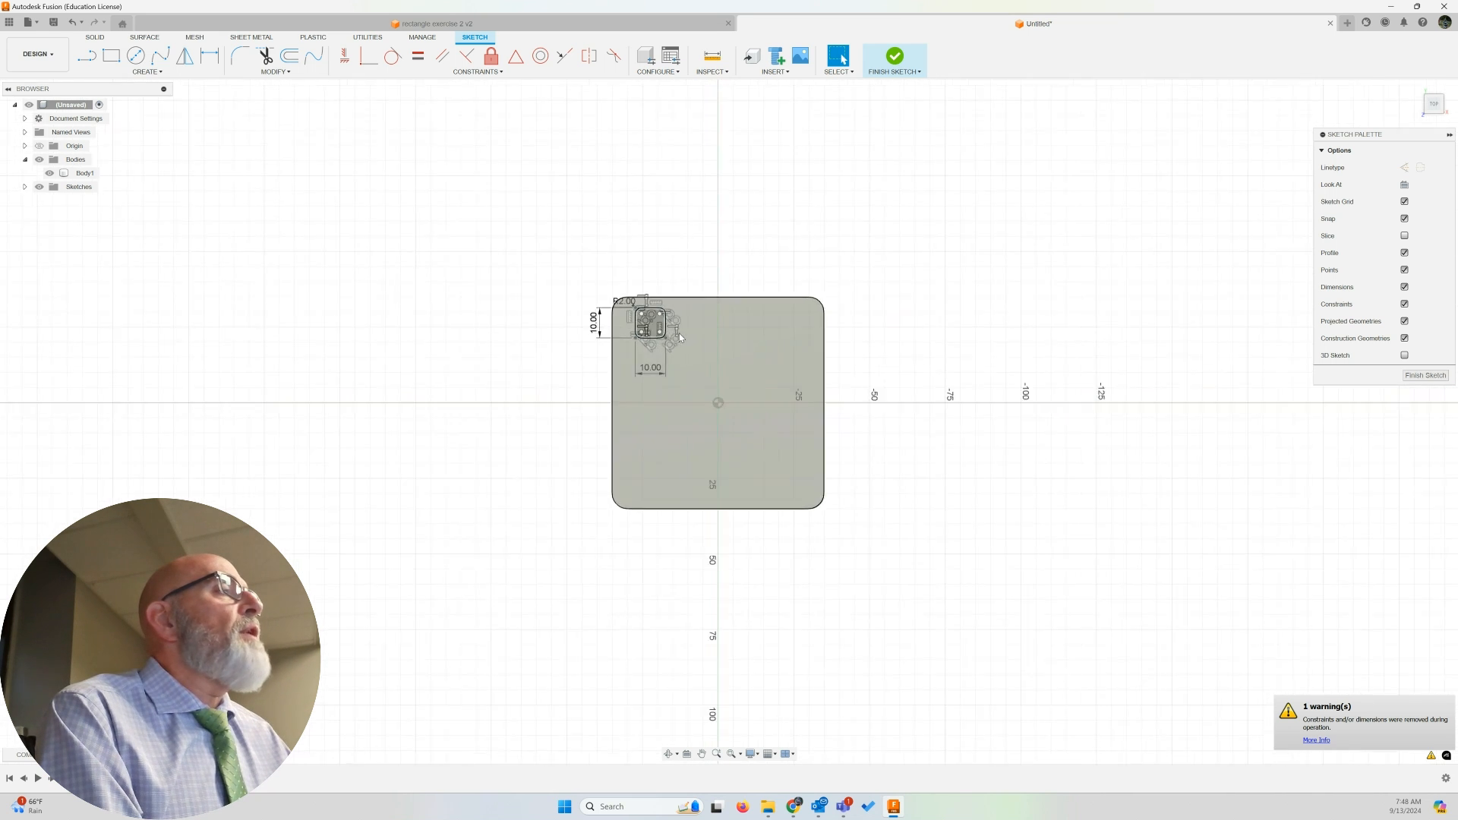
pyautogui.scroll(4, 680, 330)
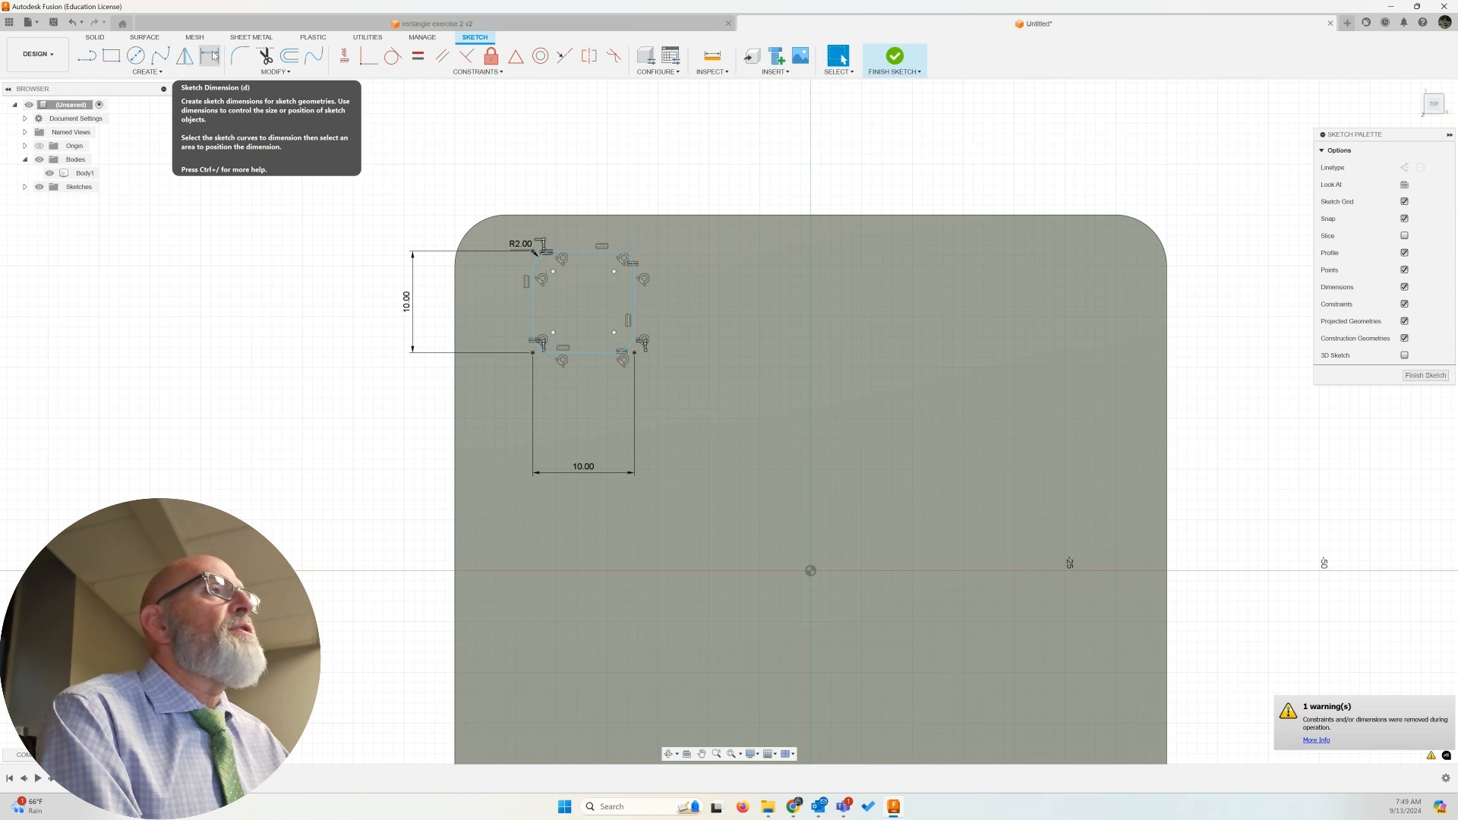
pyautogui.click(213, 55)
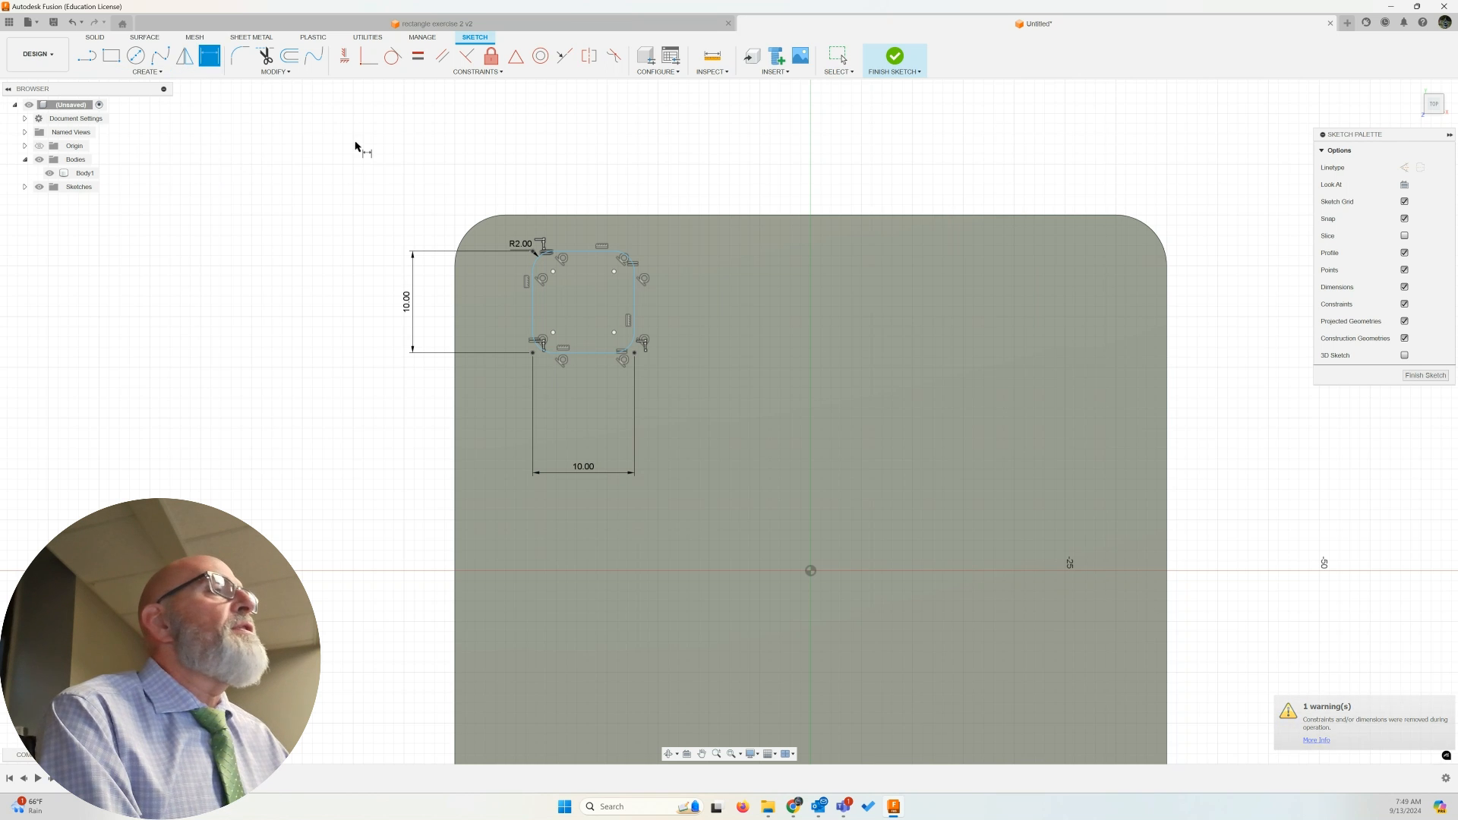
pyautogui.click(586, 256)
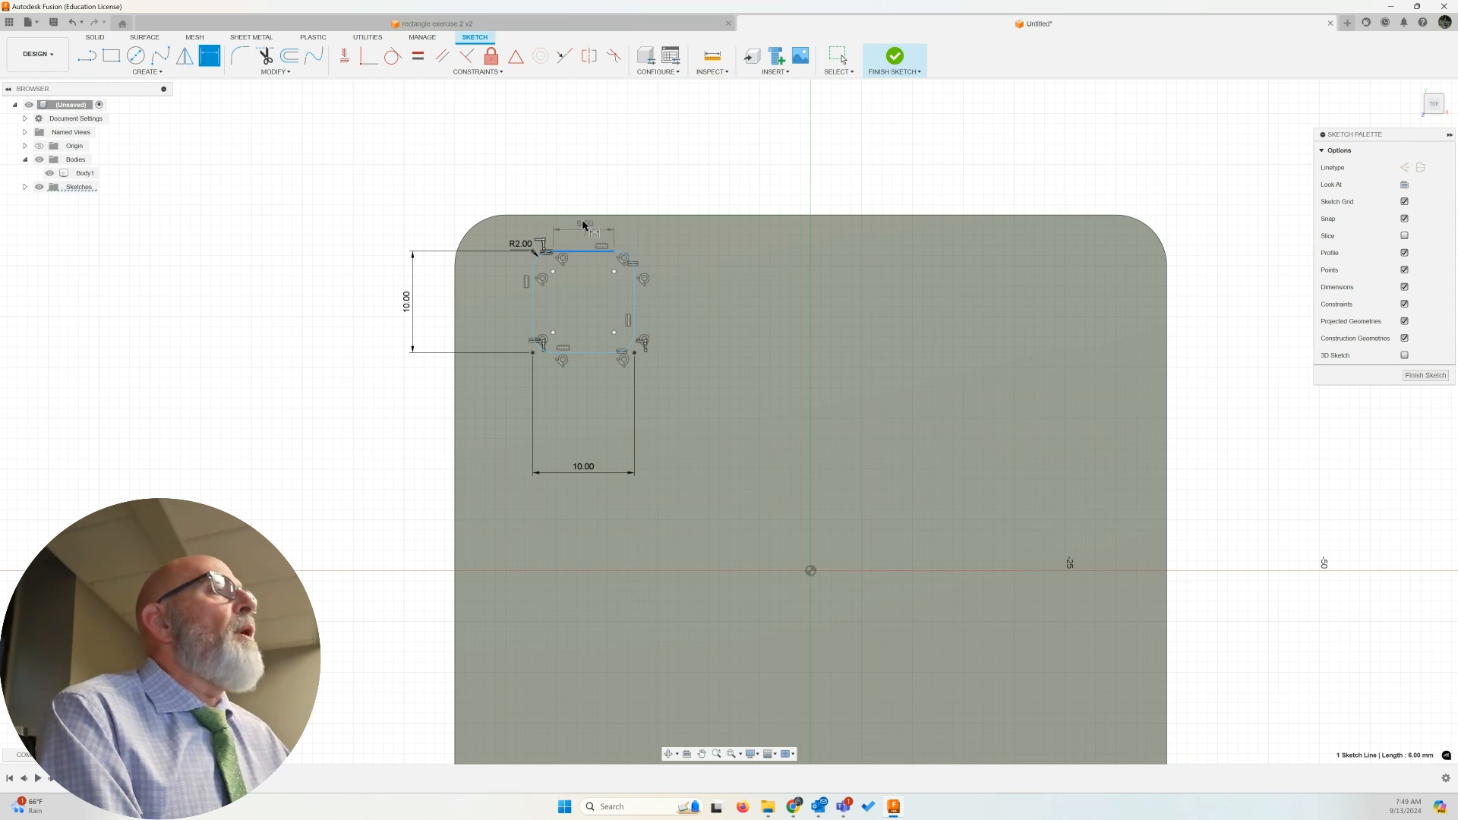
pyautogui.click(582, 217)
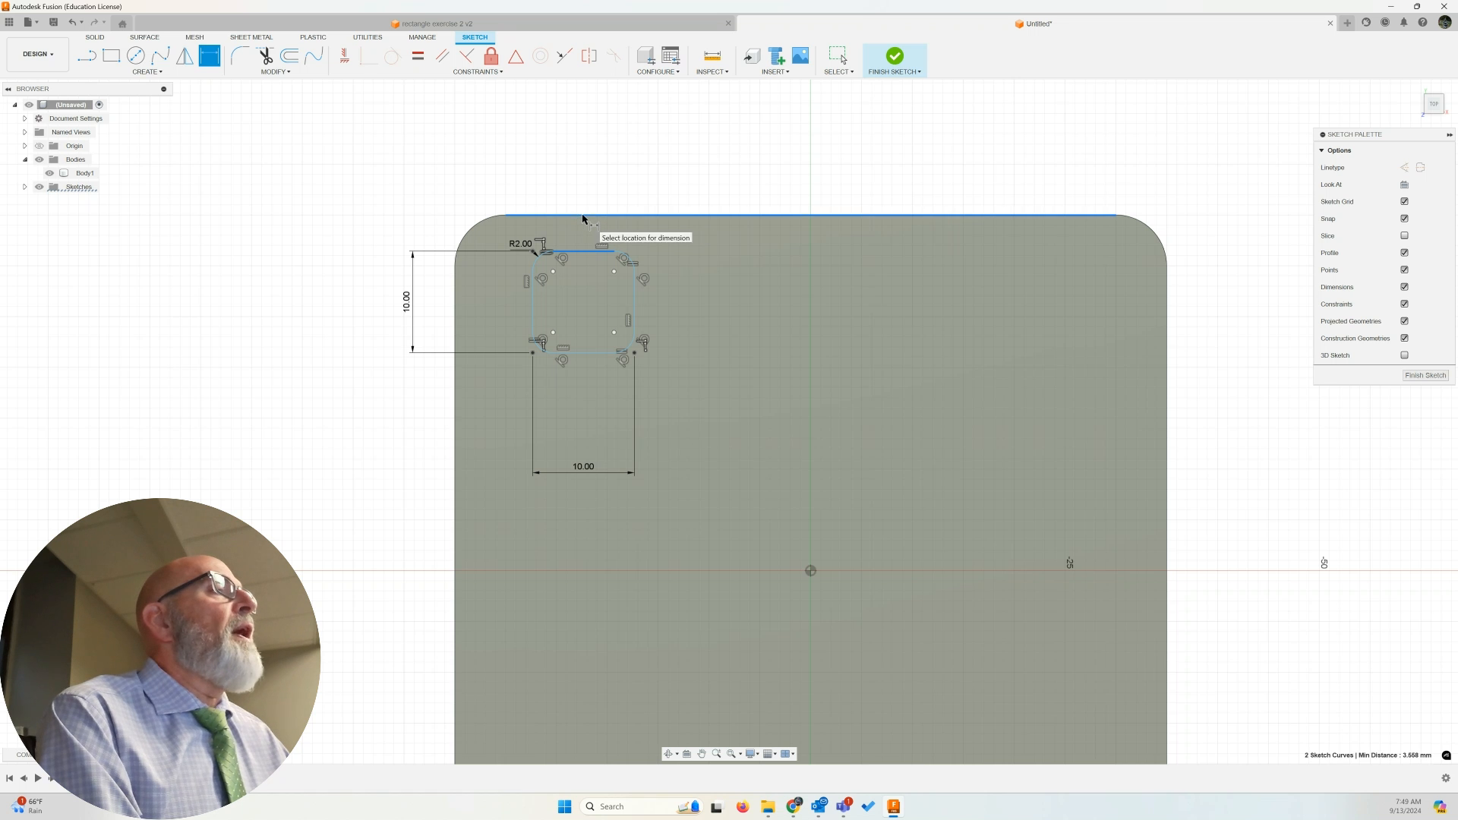
pyautogui.click(669, 241)
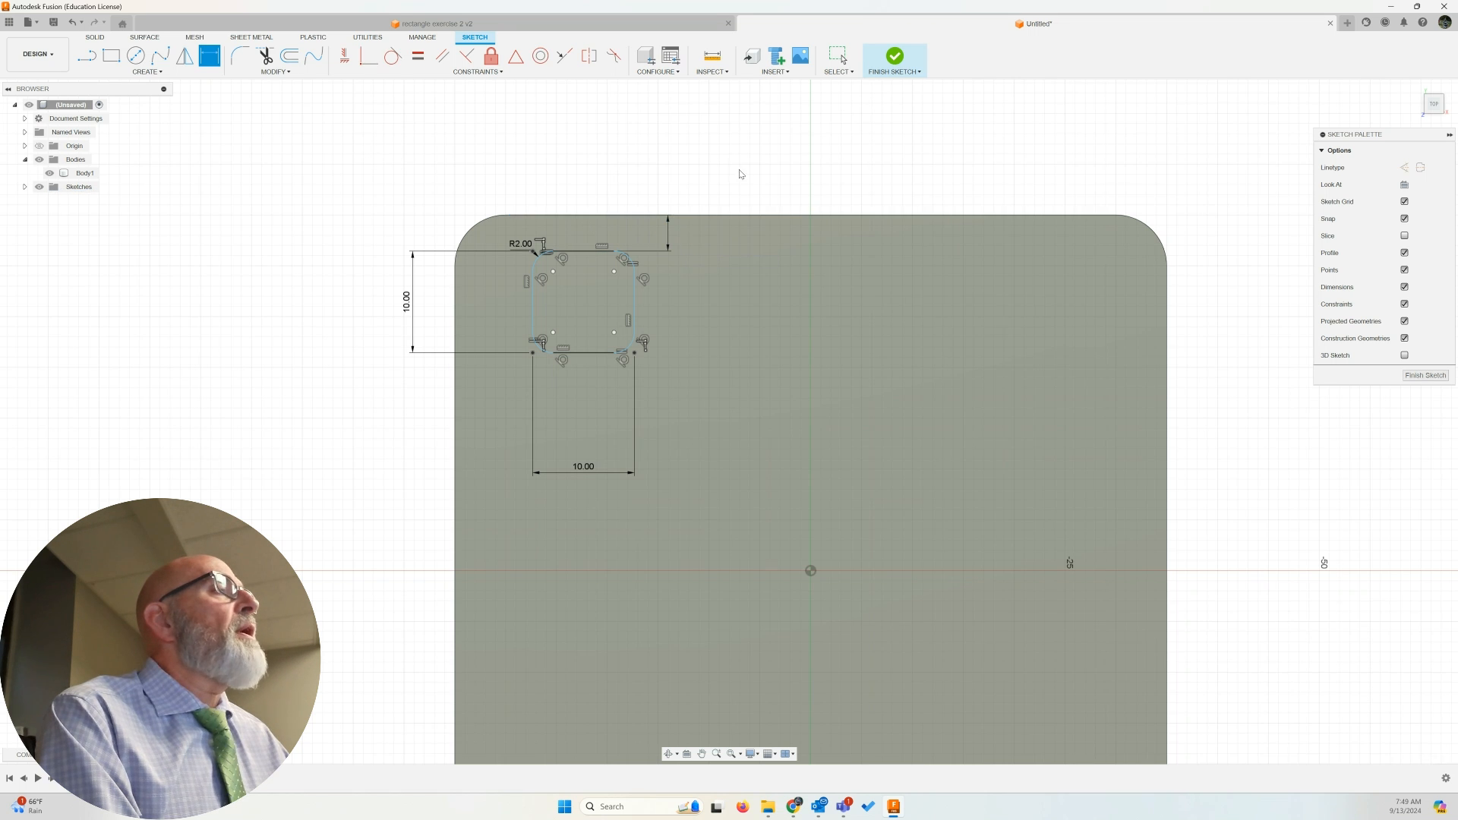
pyautogui.write('5')
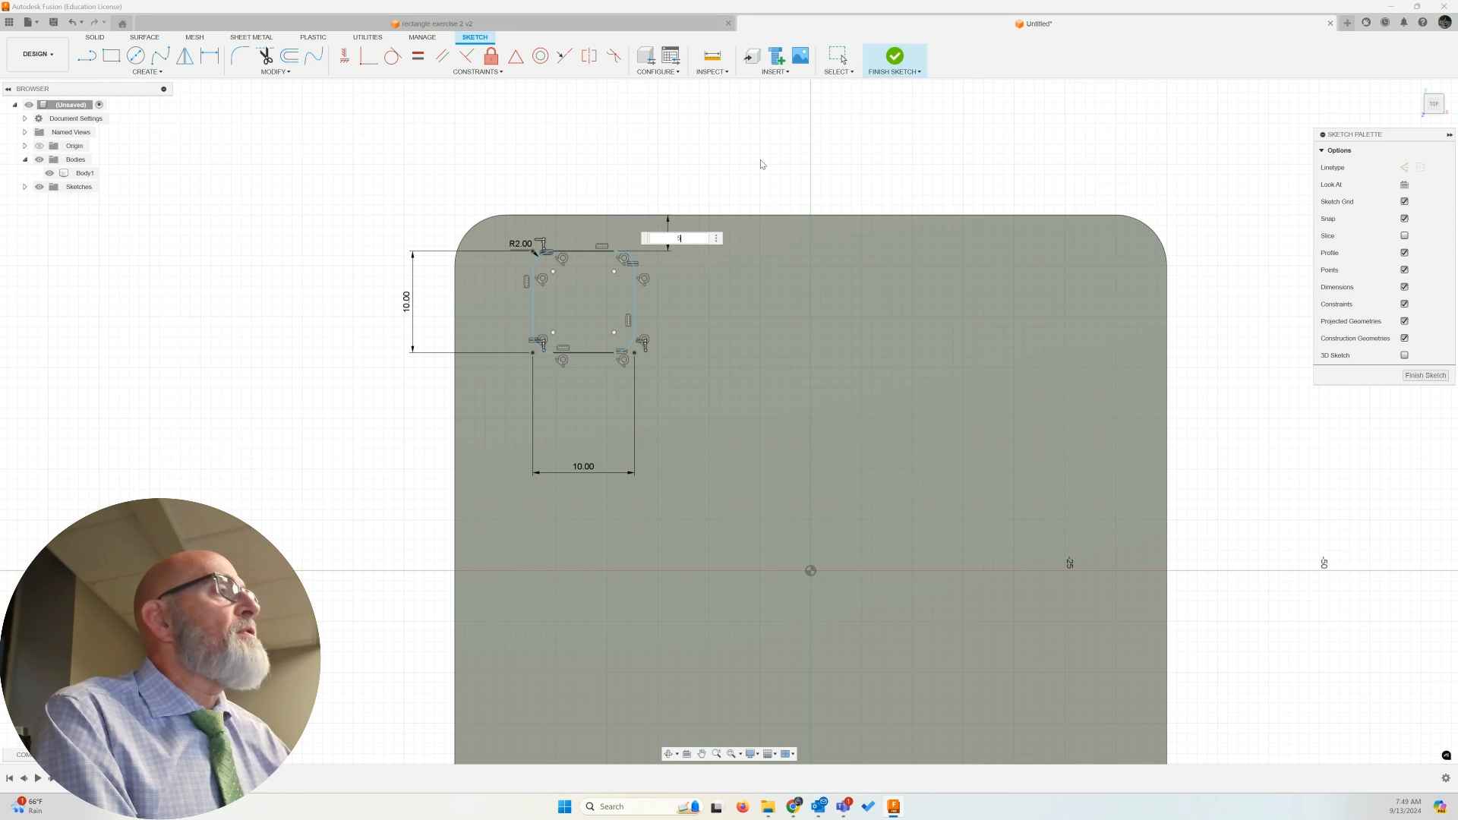
pyautogui.press('Return')
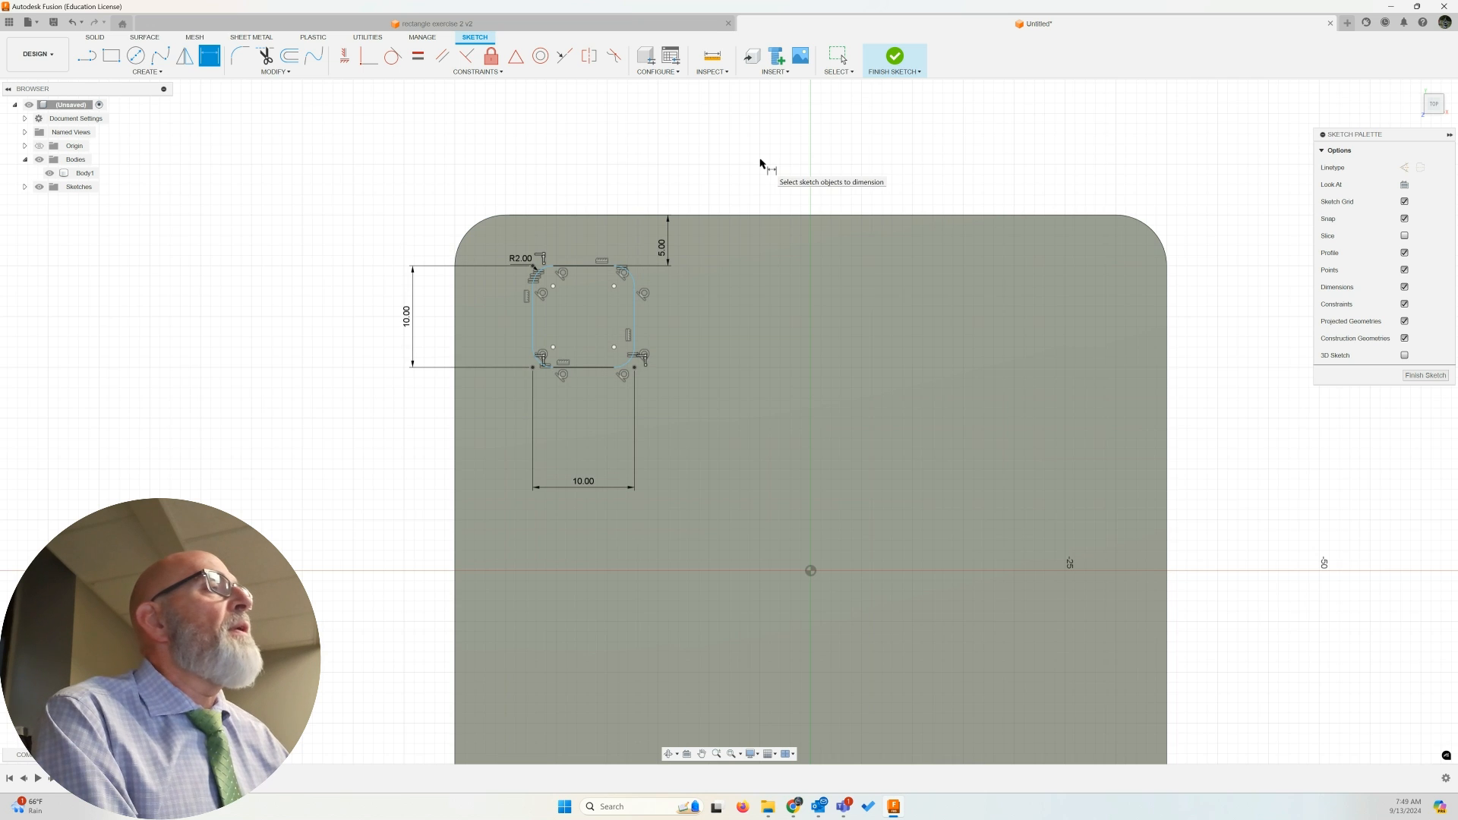
# Step: Dimension the small square's left side 5 mm from the plate's left edge
pyautogui.click(532, 335)
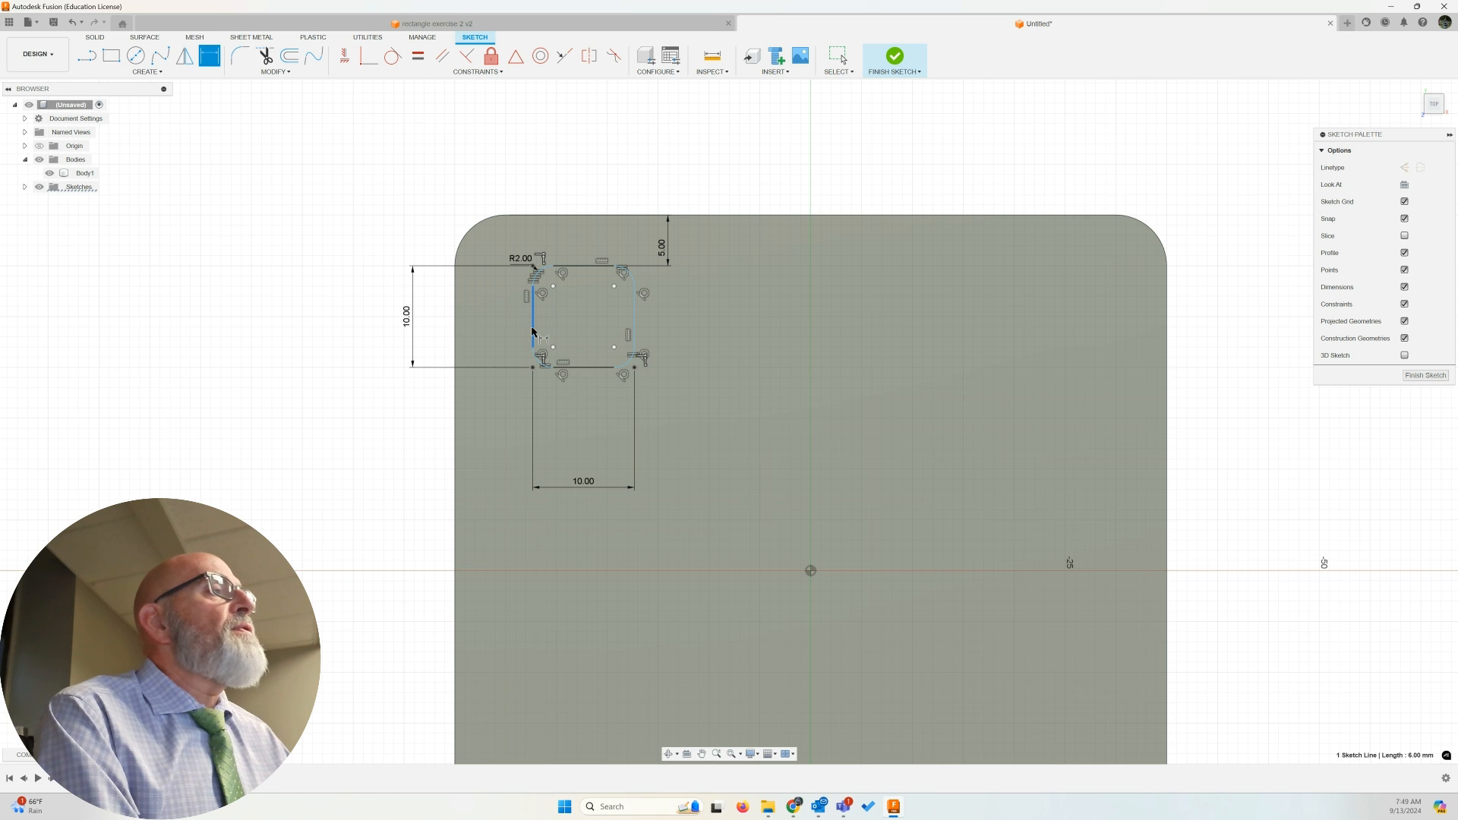
pyautogui.click(456, 319)
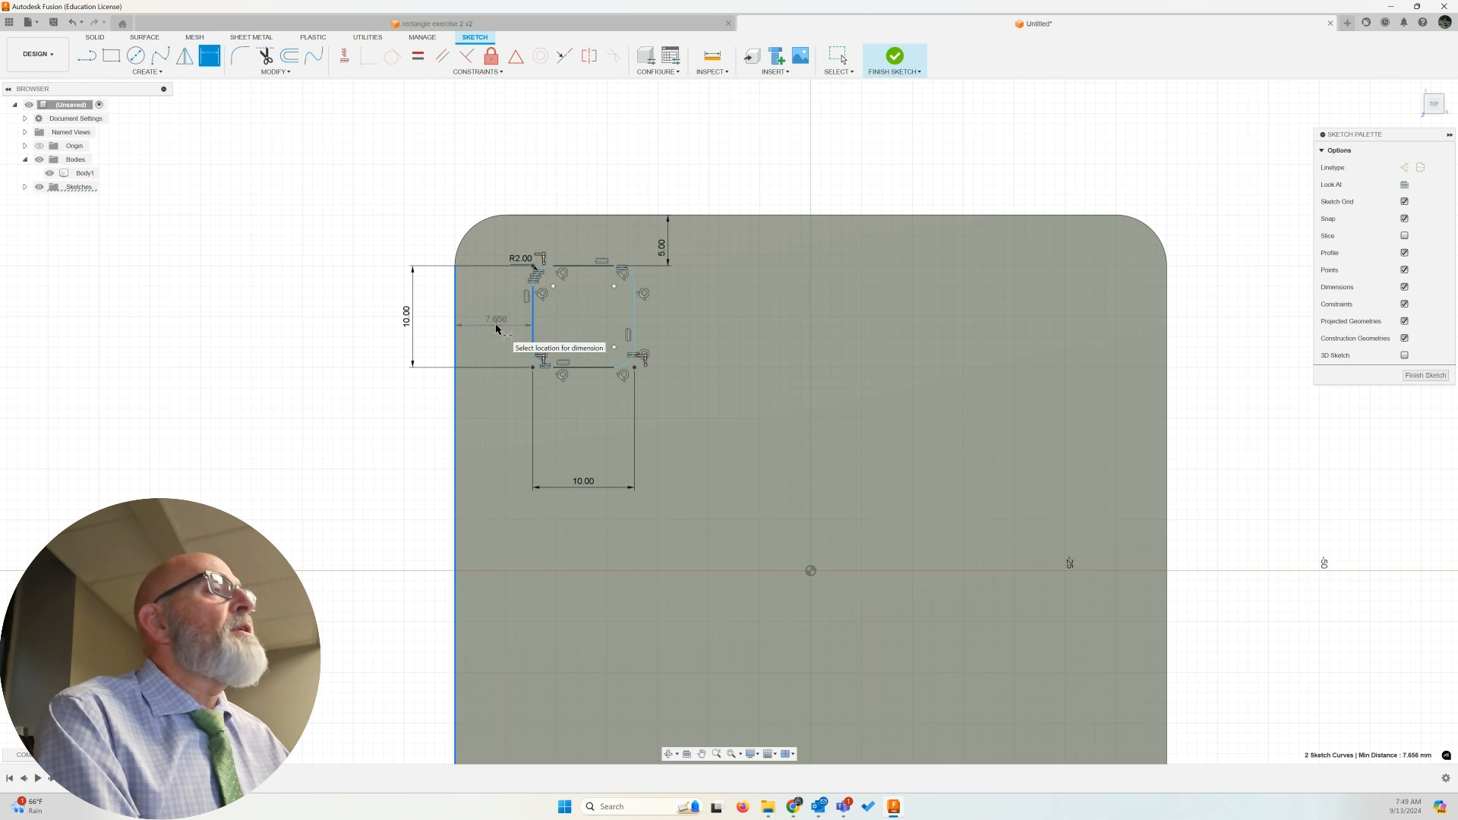
pyautogui.click(496, 328)
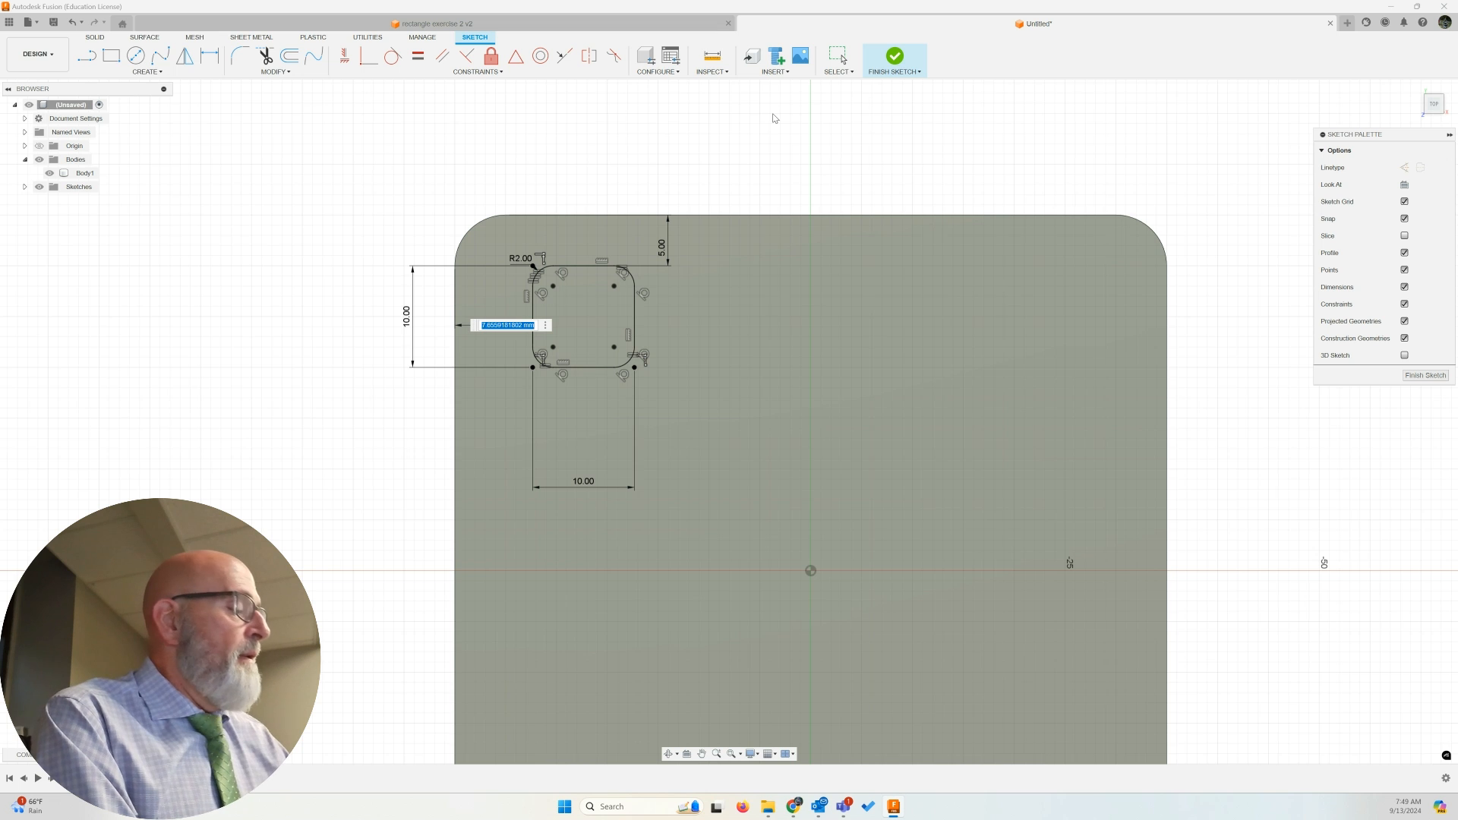
pyautogui.write('5')
pyautogui.press('Return')
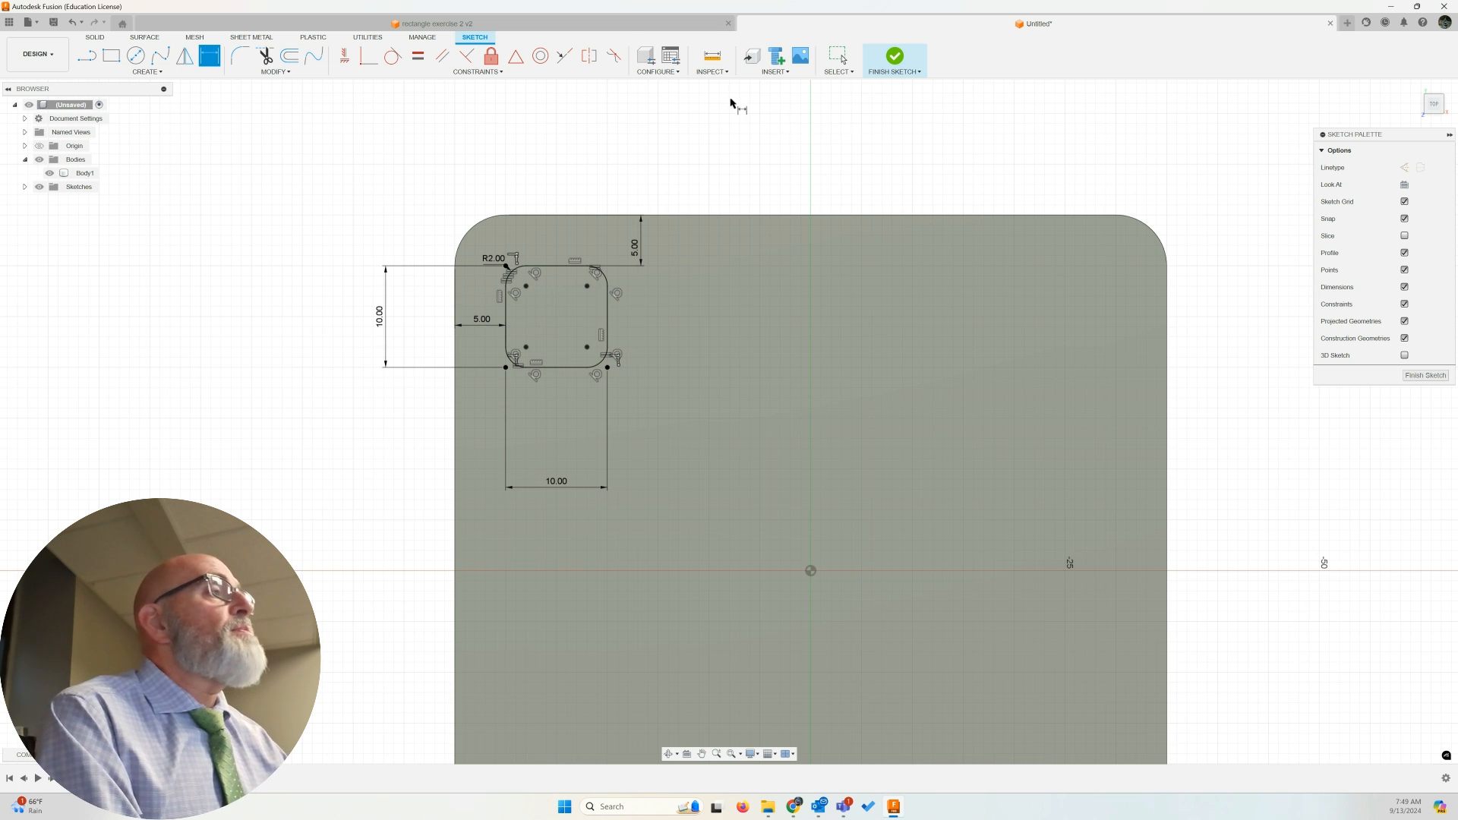
# Step: Draw a 10 mm vertical line upward from the origin and a horizontal line about 8.5 mm long to its right
pyautogui.click(145, 74)
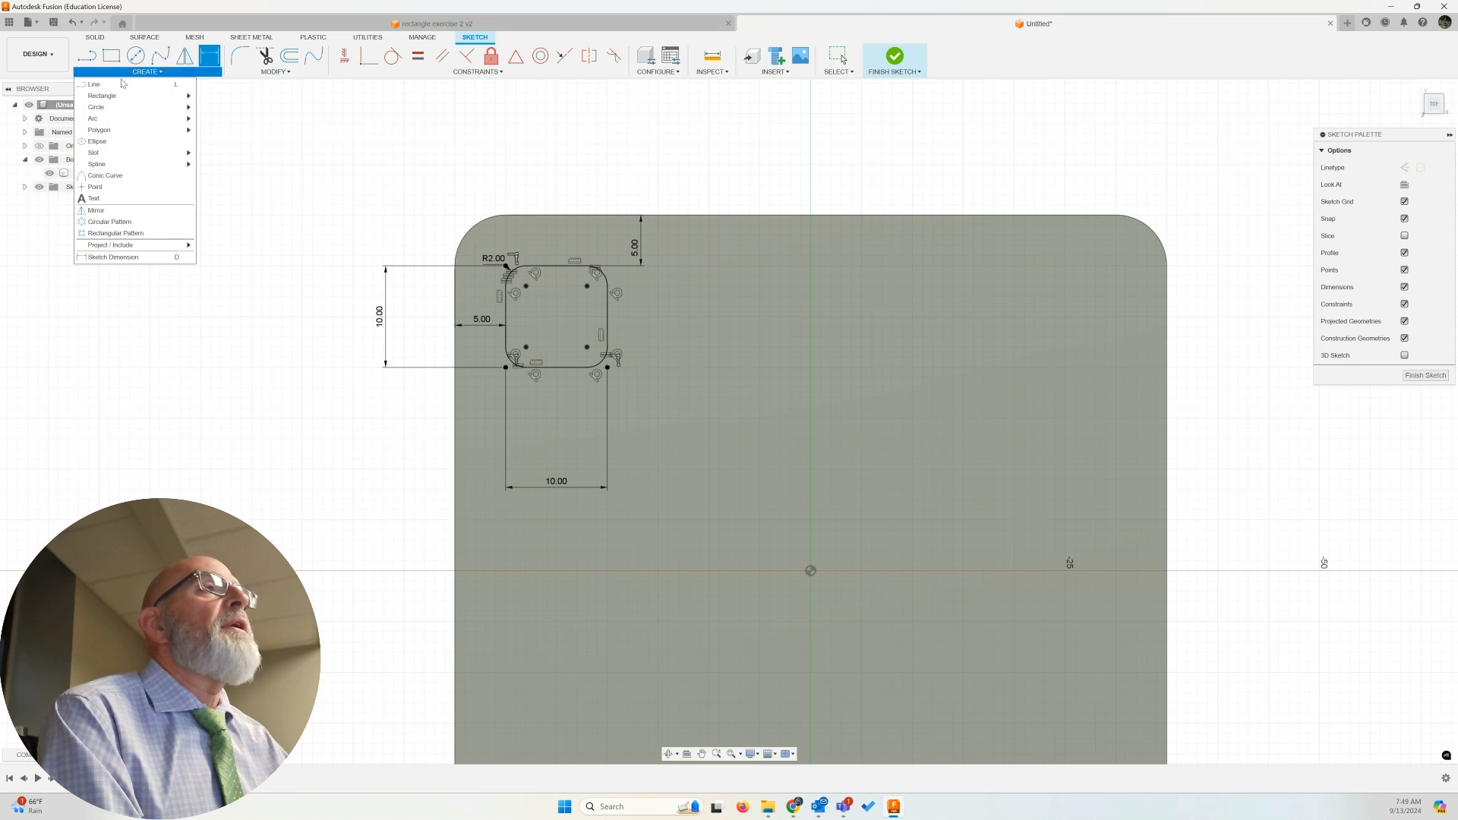
pyautogui.click(120, 87)
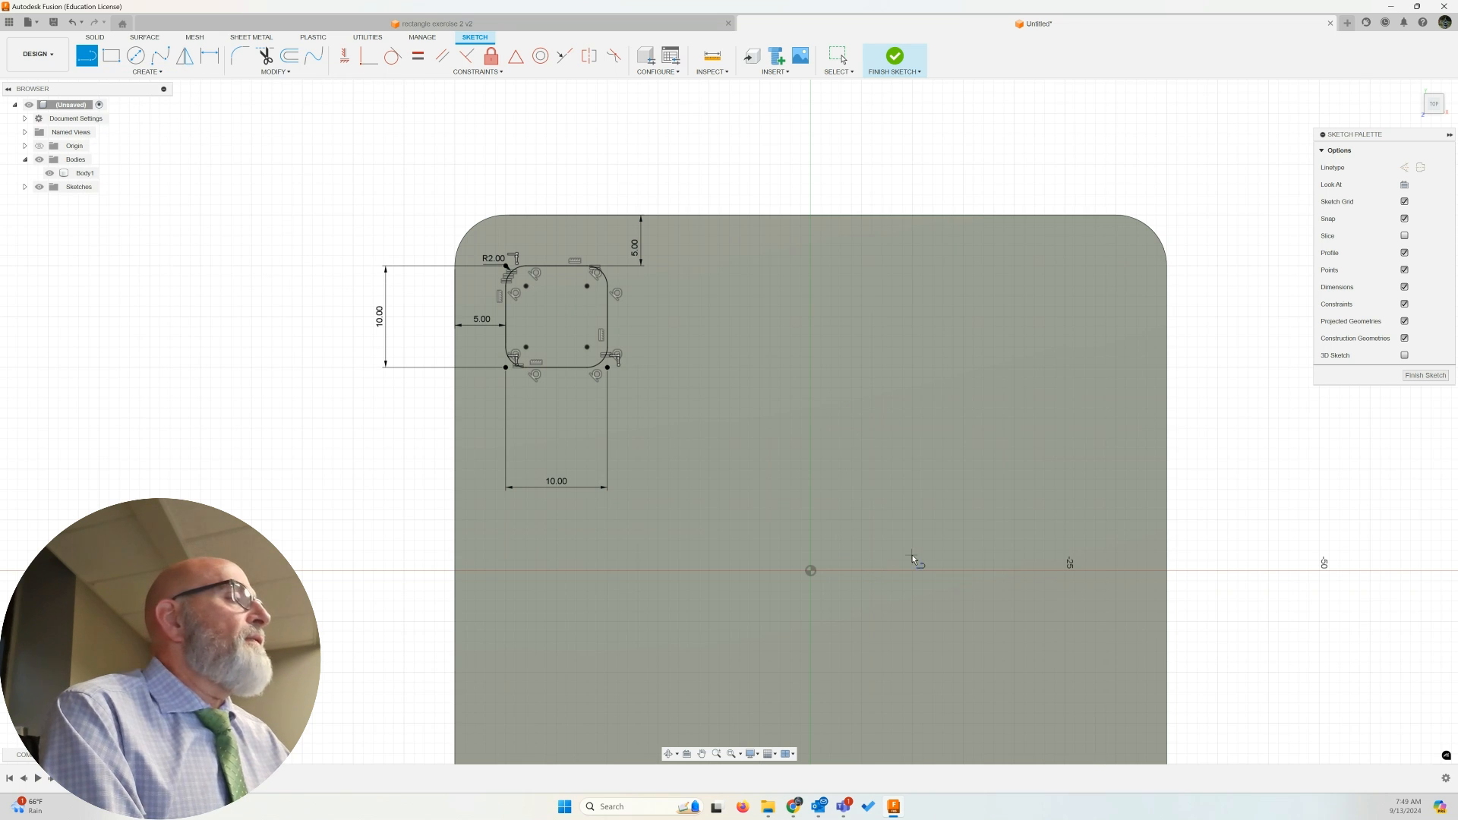
pyautogui.click(811, 571)
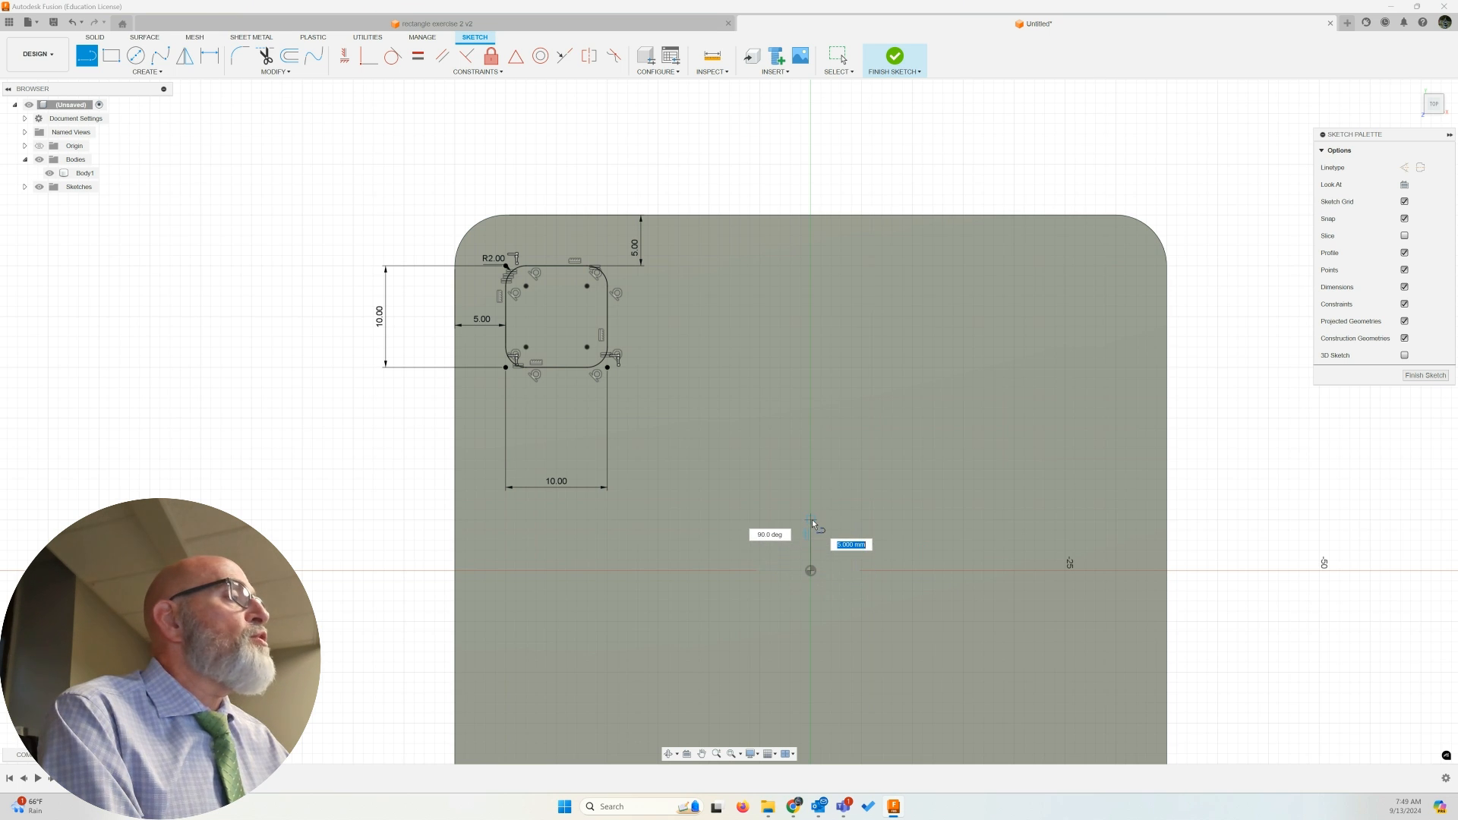
pyautogui.click(811, 470)
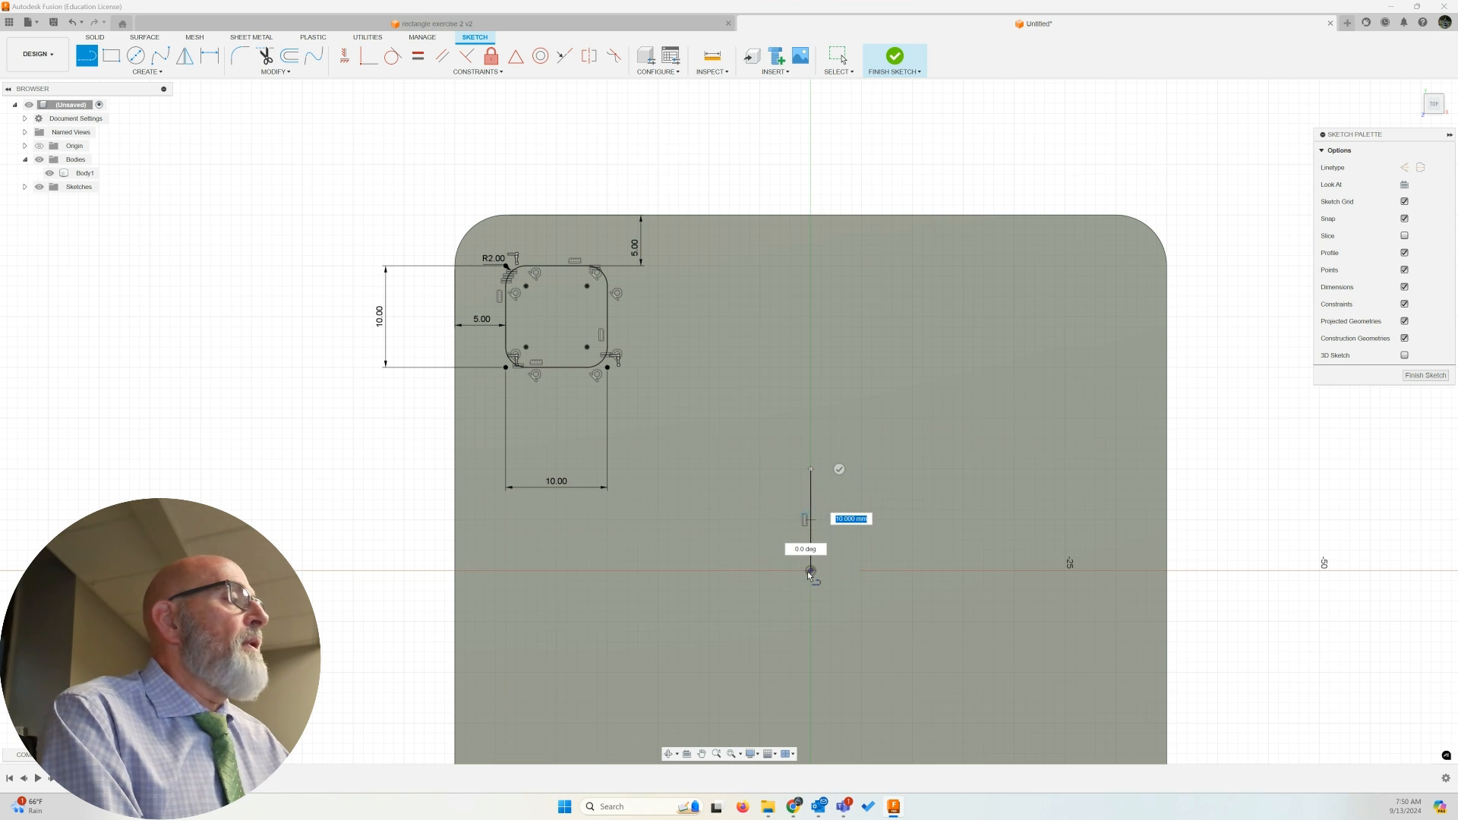
pyautogui.press('Escape')
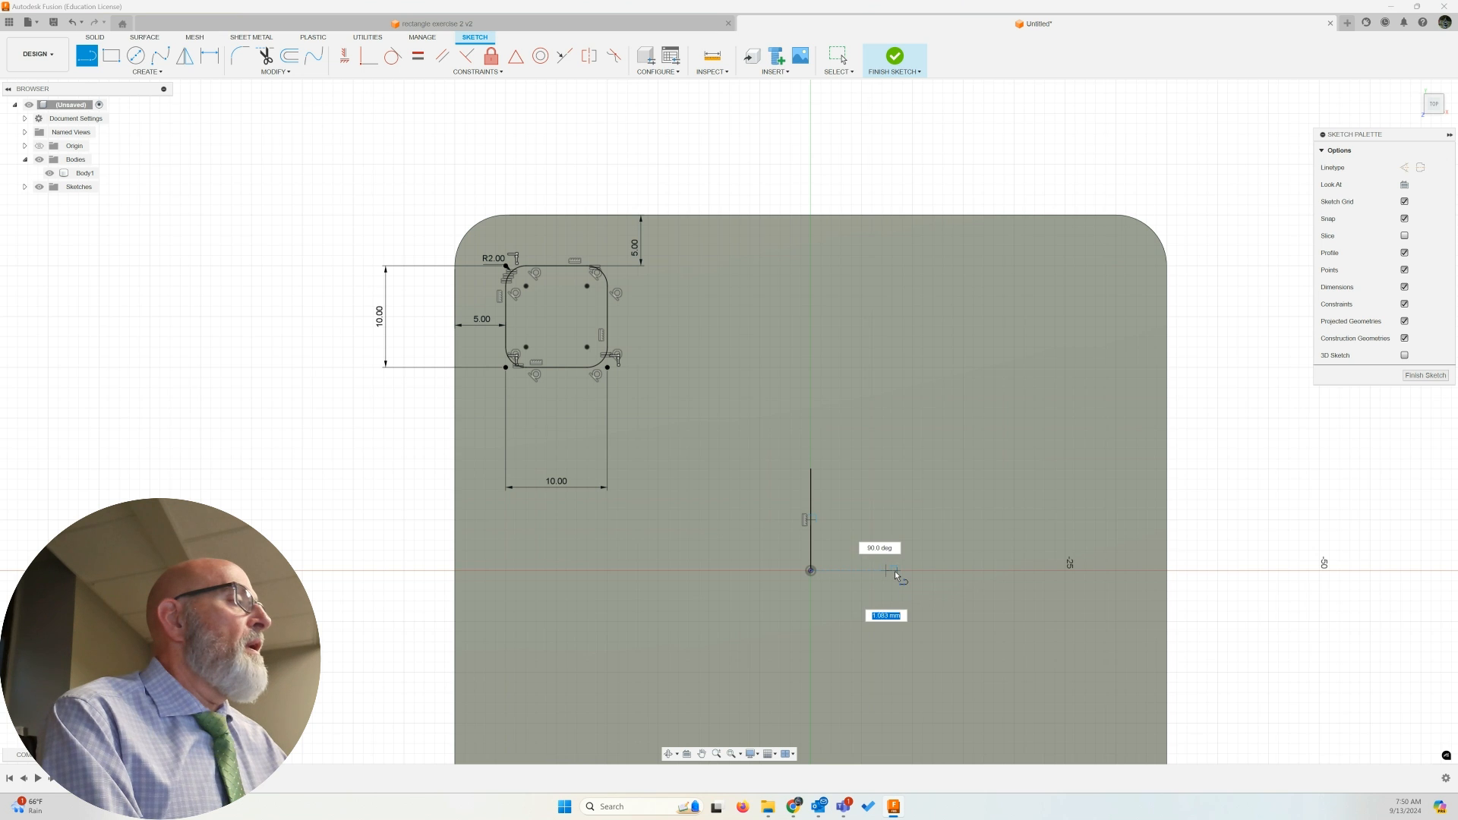
pyautogui.click(898, 570)
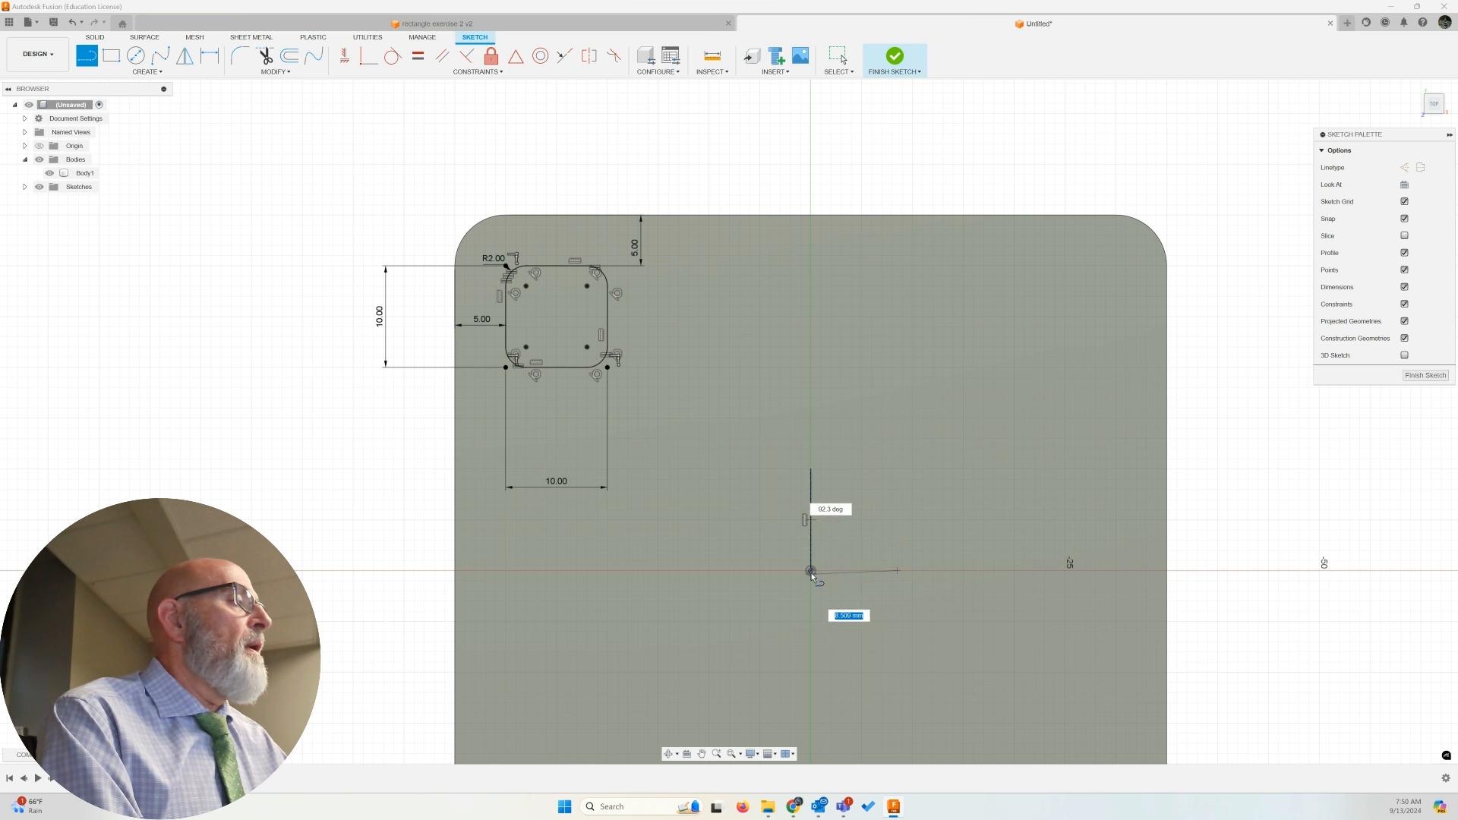
pyautogui.click(810, 571)
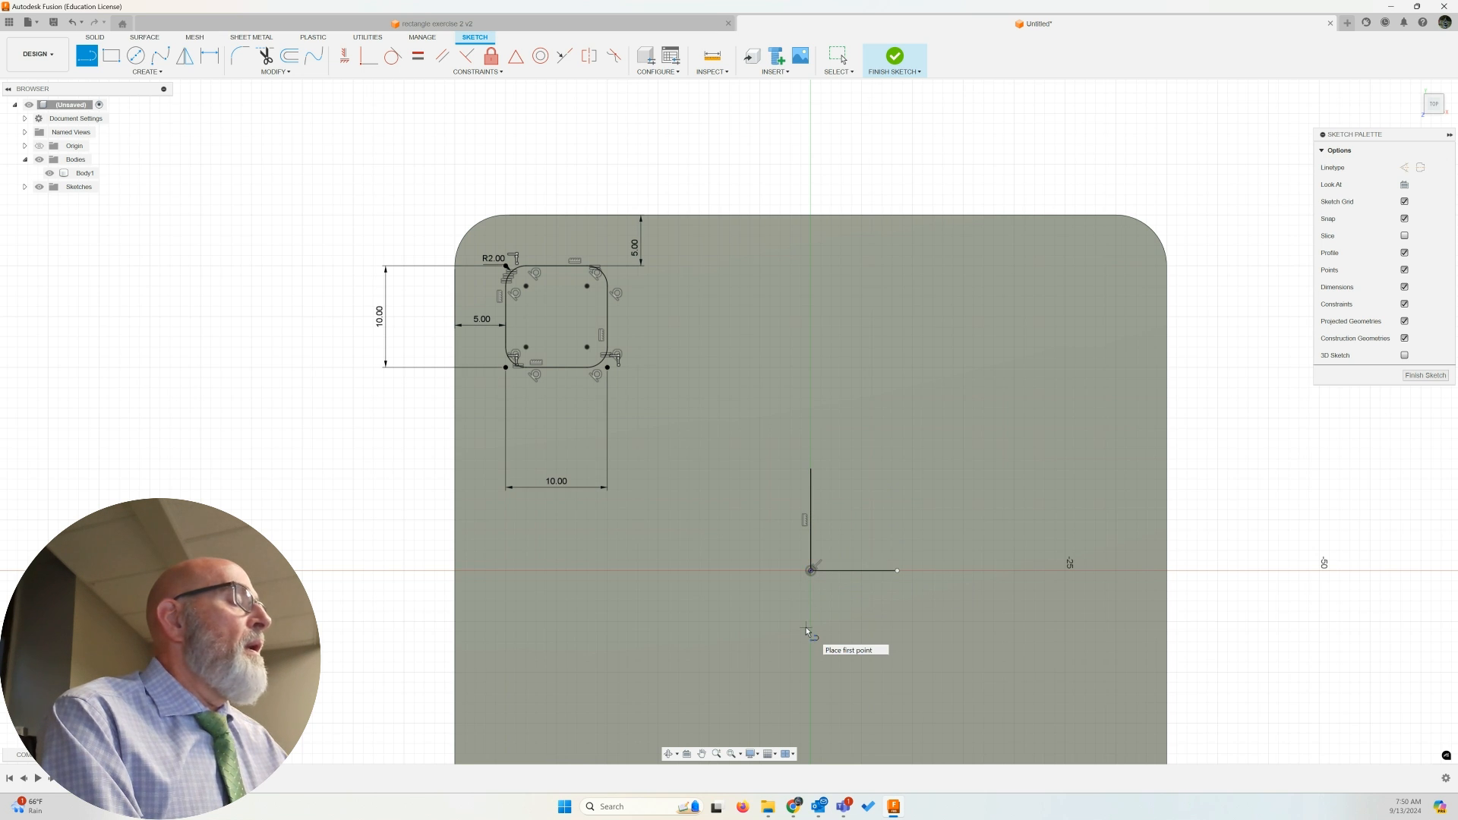
pyautogui.press('Escape')
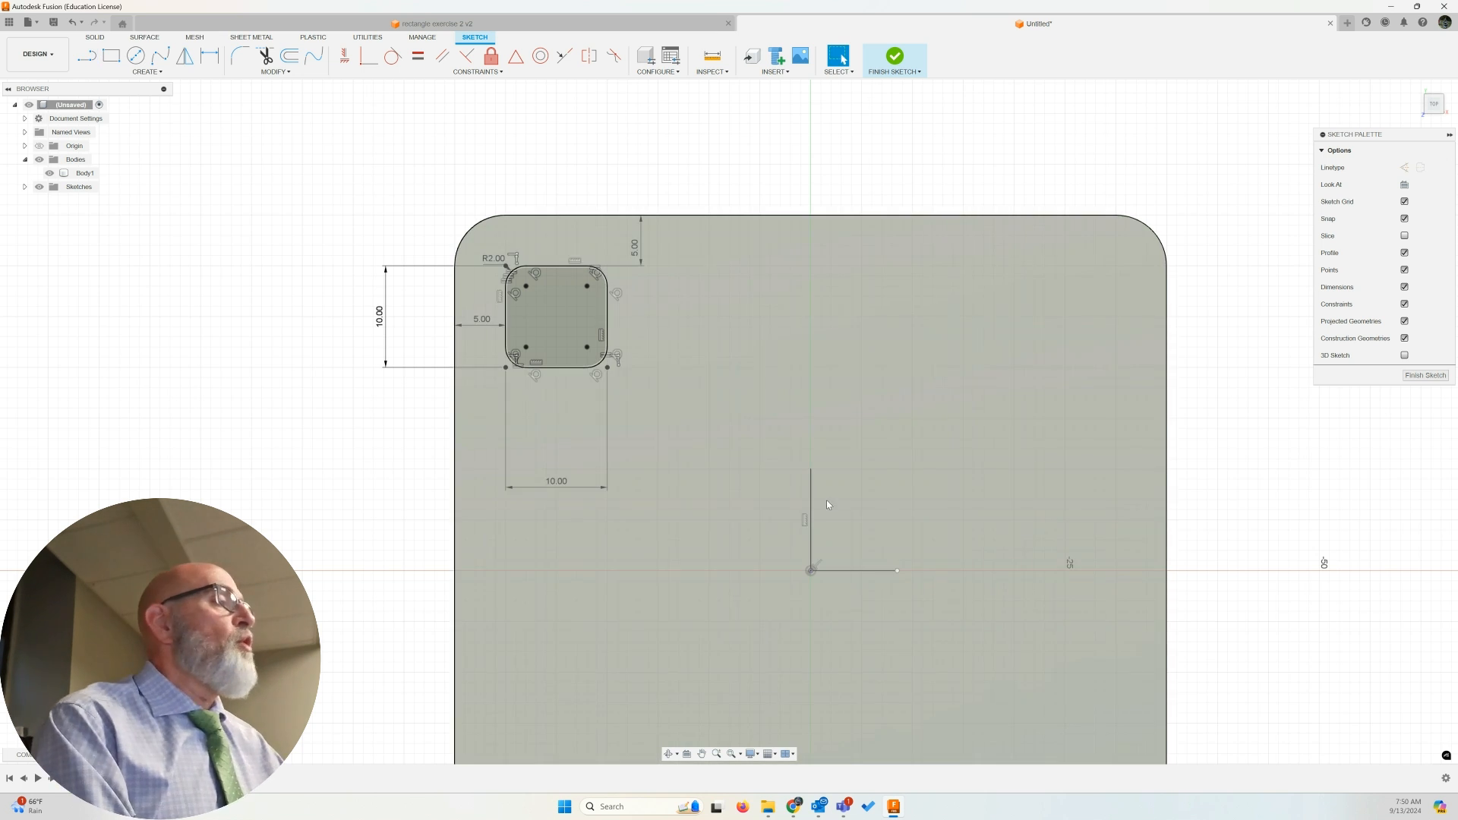
# Step: Change the vertical and horizontal guide lines at the origin to construction lines
pyautogui.click(811, 520)
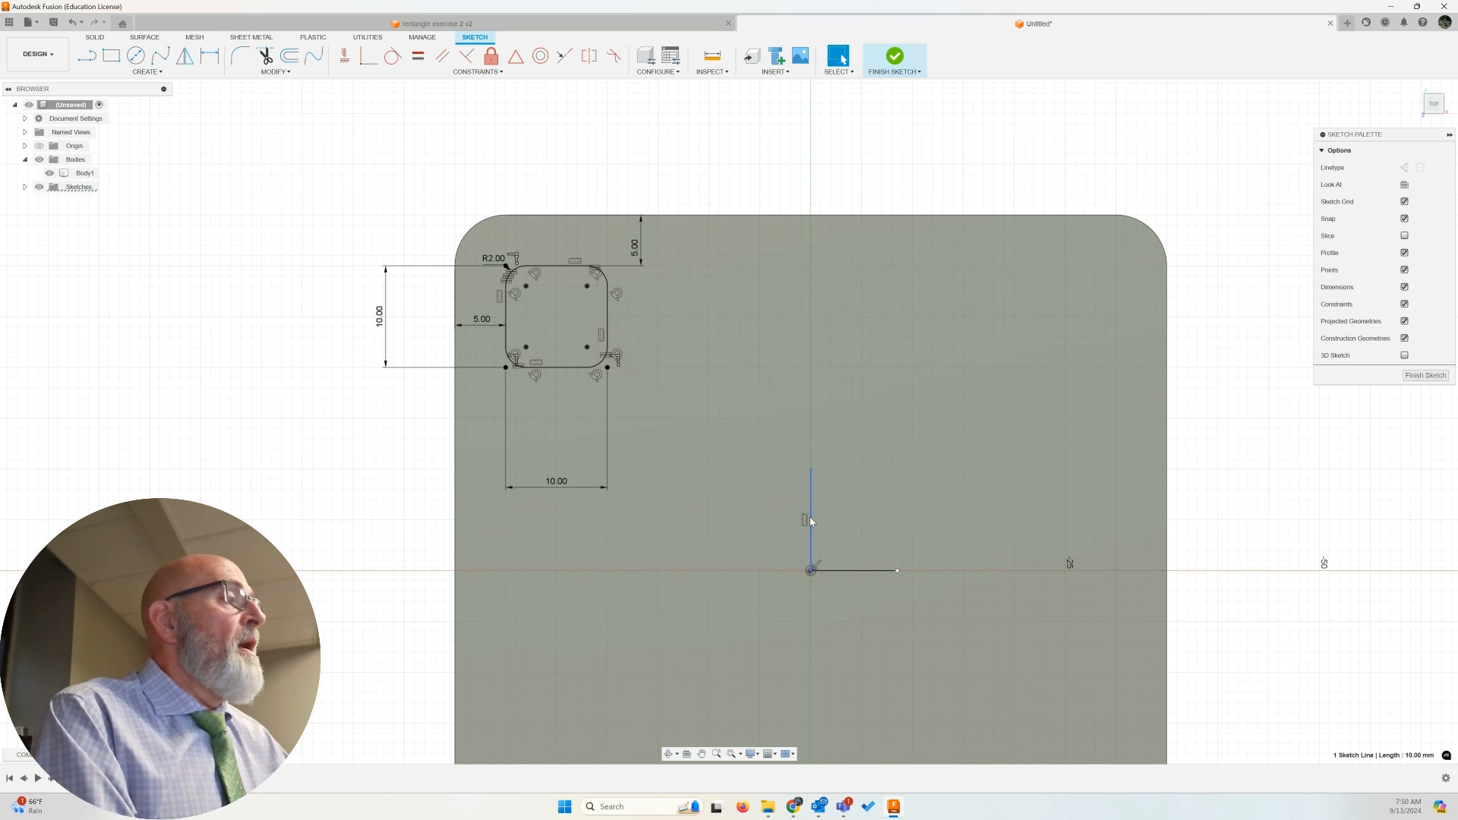
pyautogui.press('x')
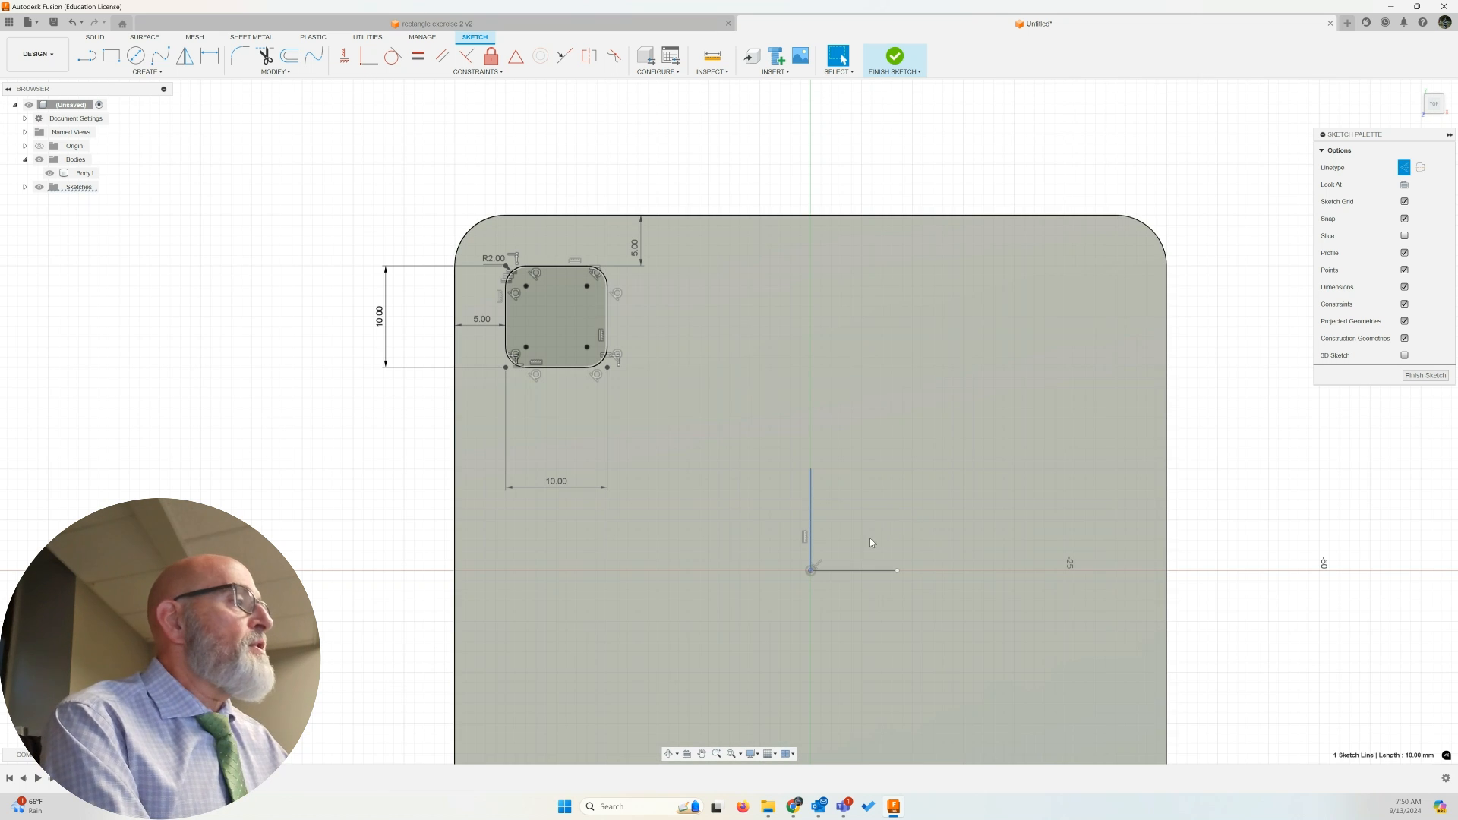
pyautogui.click(843, 569)
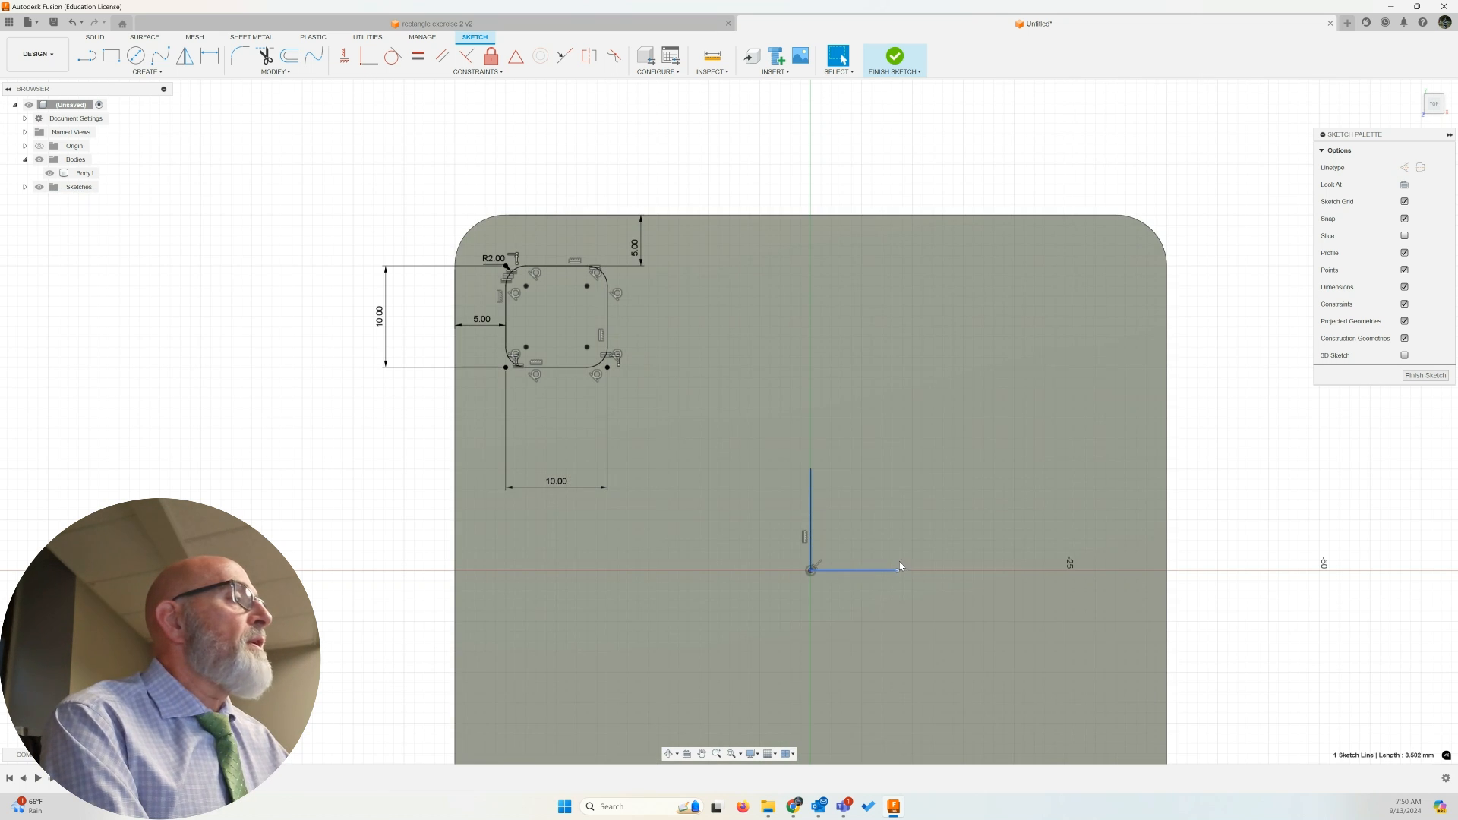
pyautogui.press('x')
pyautogui.scroll(-3, 840, 543)
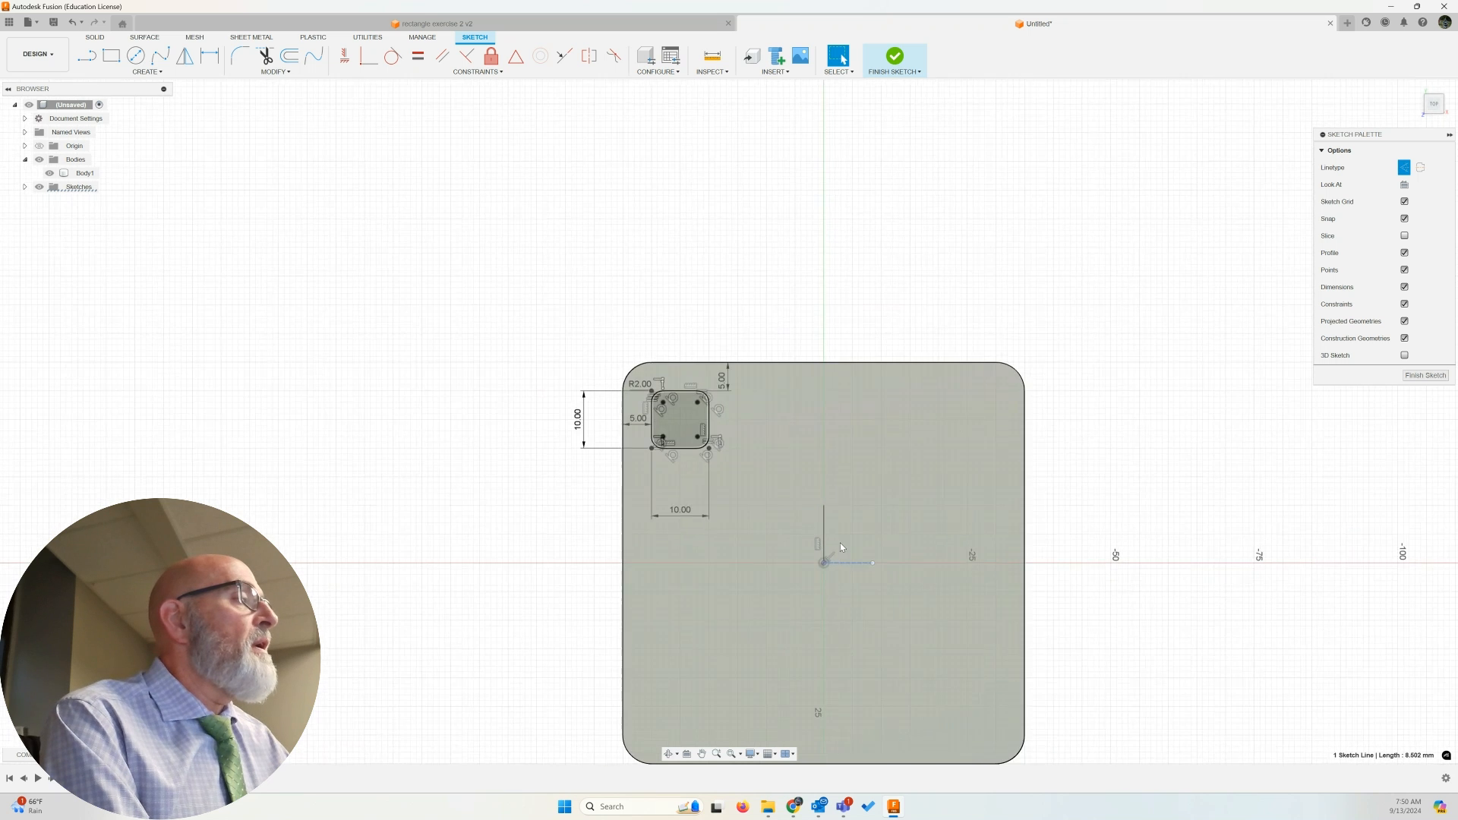
# Step: Try again to toggle the vertical guide line to a construction line and clear the selection
pyautogui.scroll(8, 843, 535)
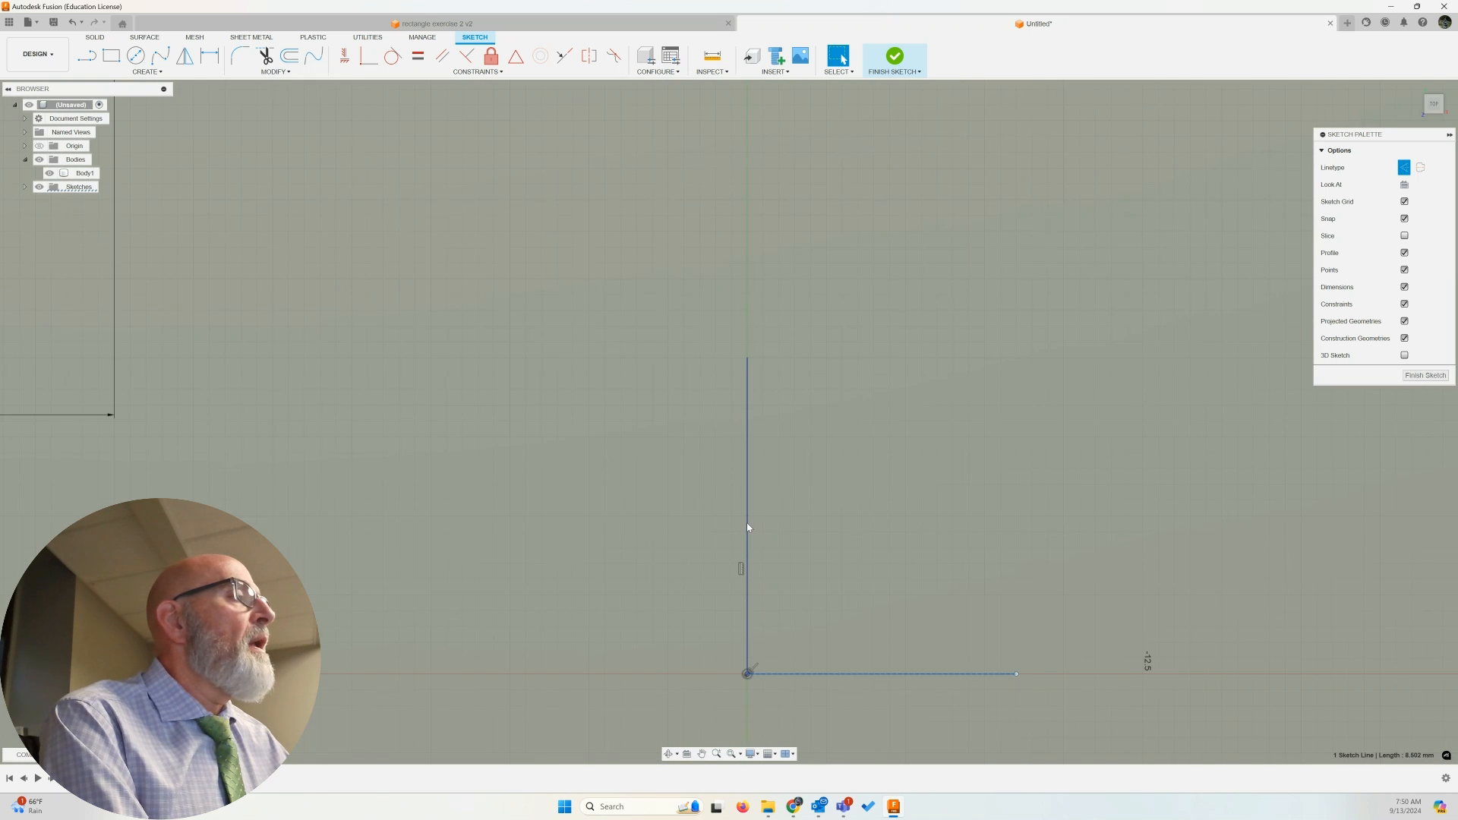
pyautogui.click(745, 528)
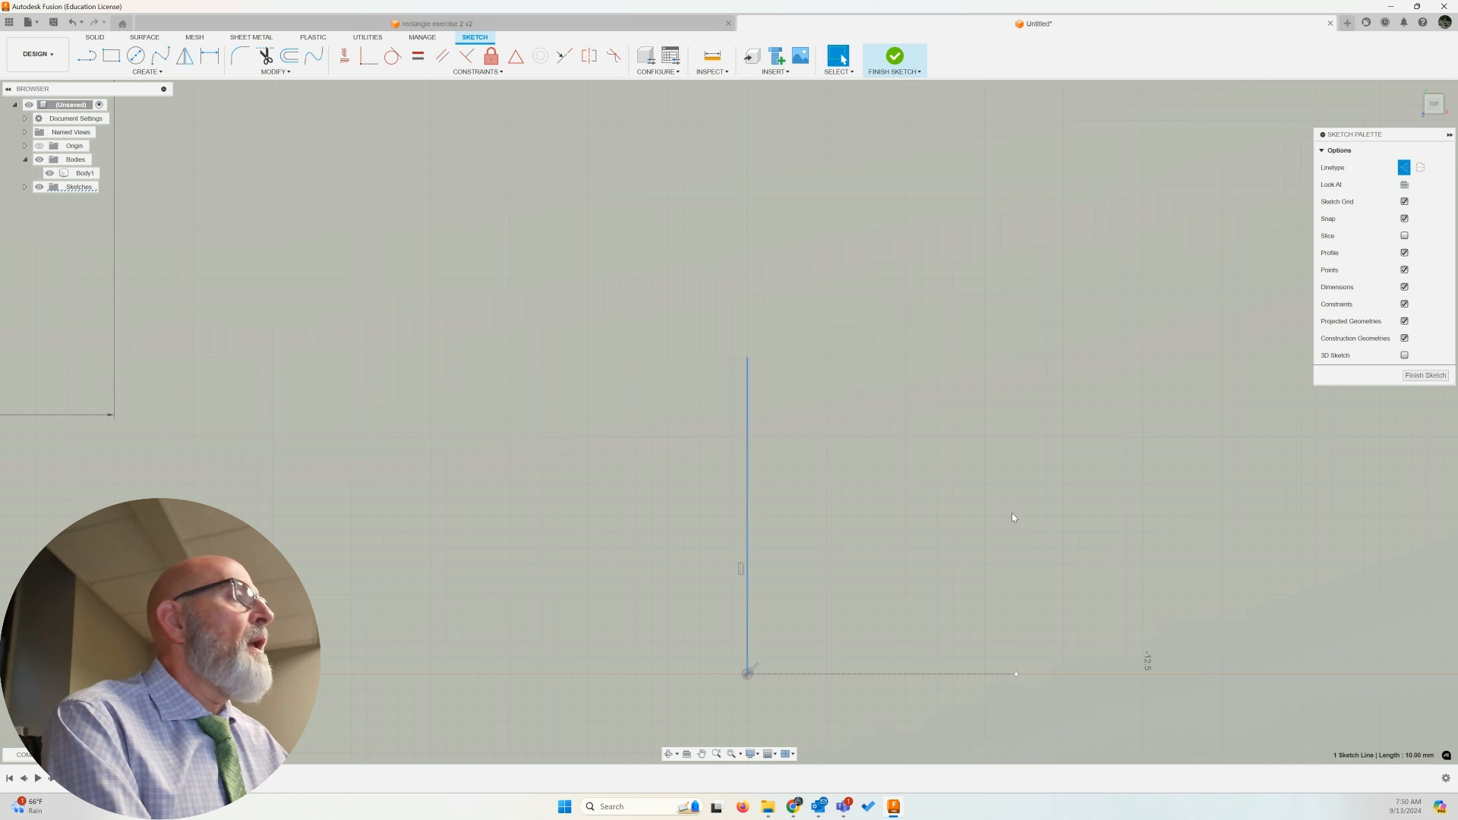
pyautogui.scroll(1, 995, 516)
pyautogui.scroll(2, 990, 520)
pyautogui.scroll(-4, 992, 518)
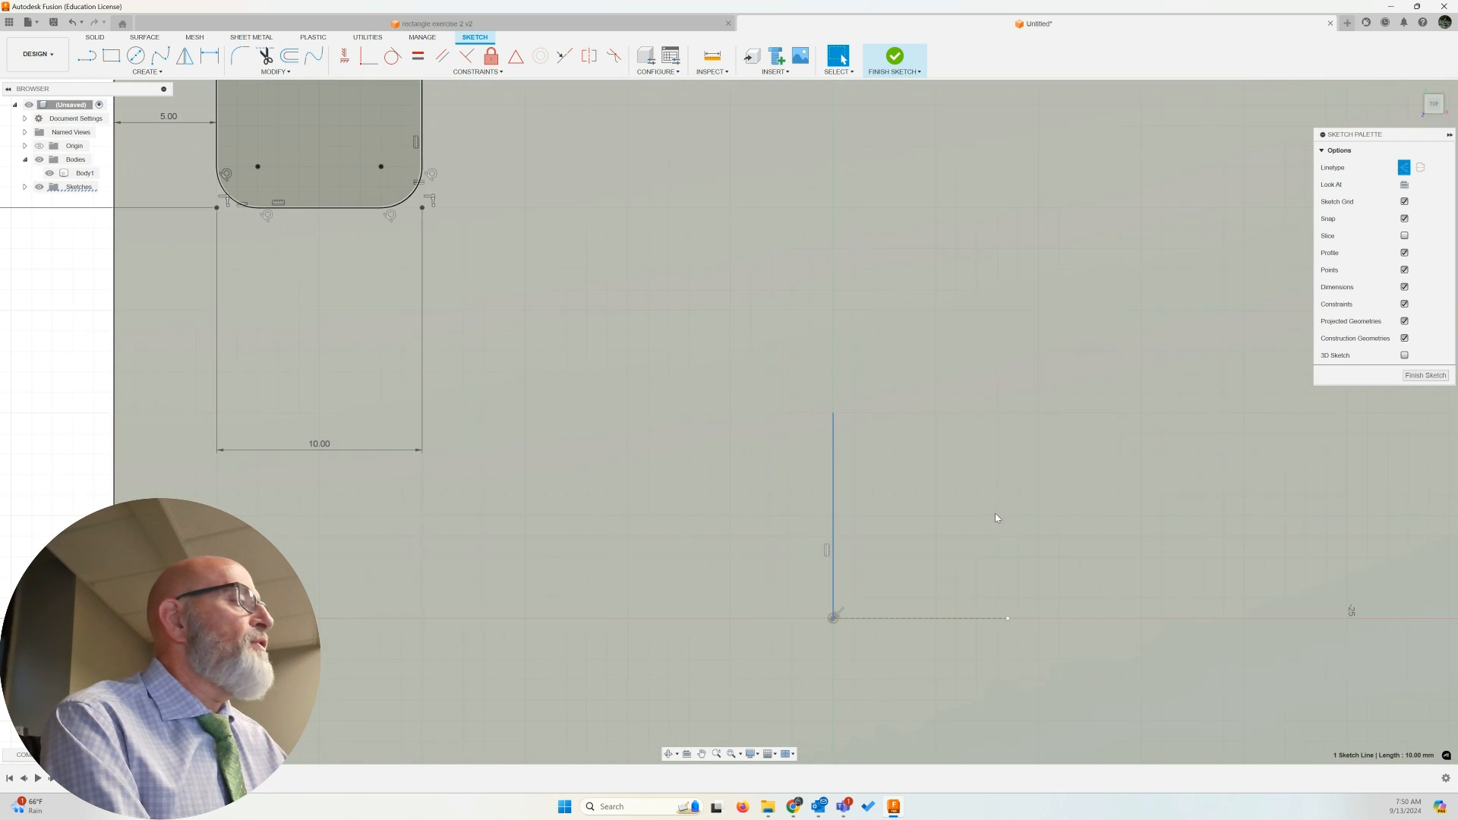
pyautogui.click(994, 508)
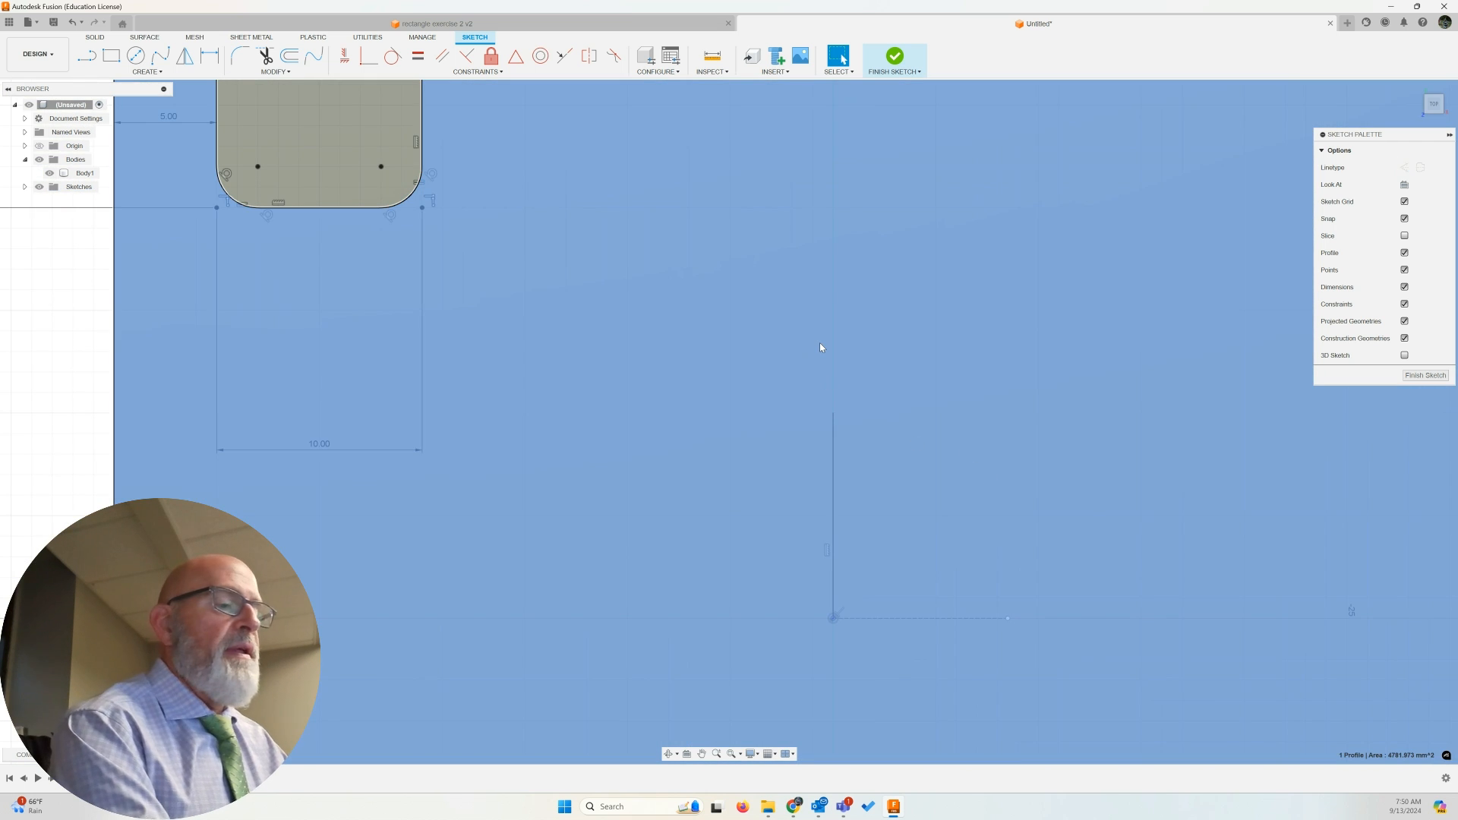
pyautogui.press('Escape')
pyautogui.scroll(-2, 905, 388)
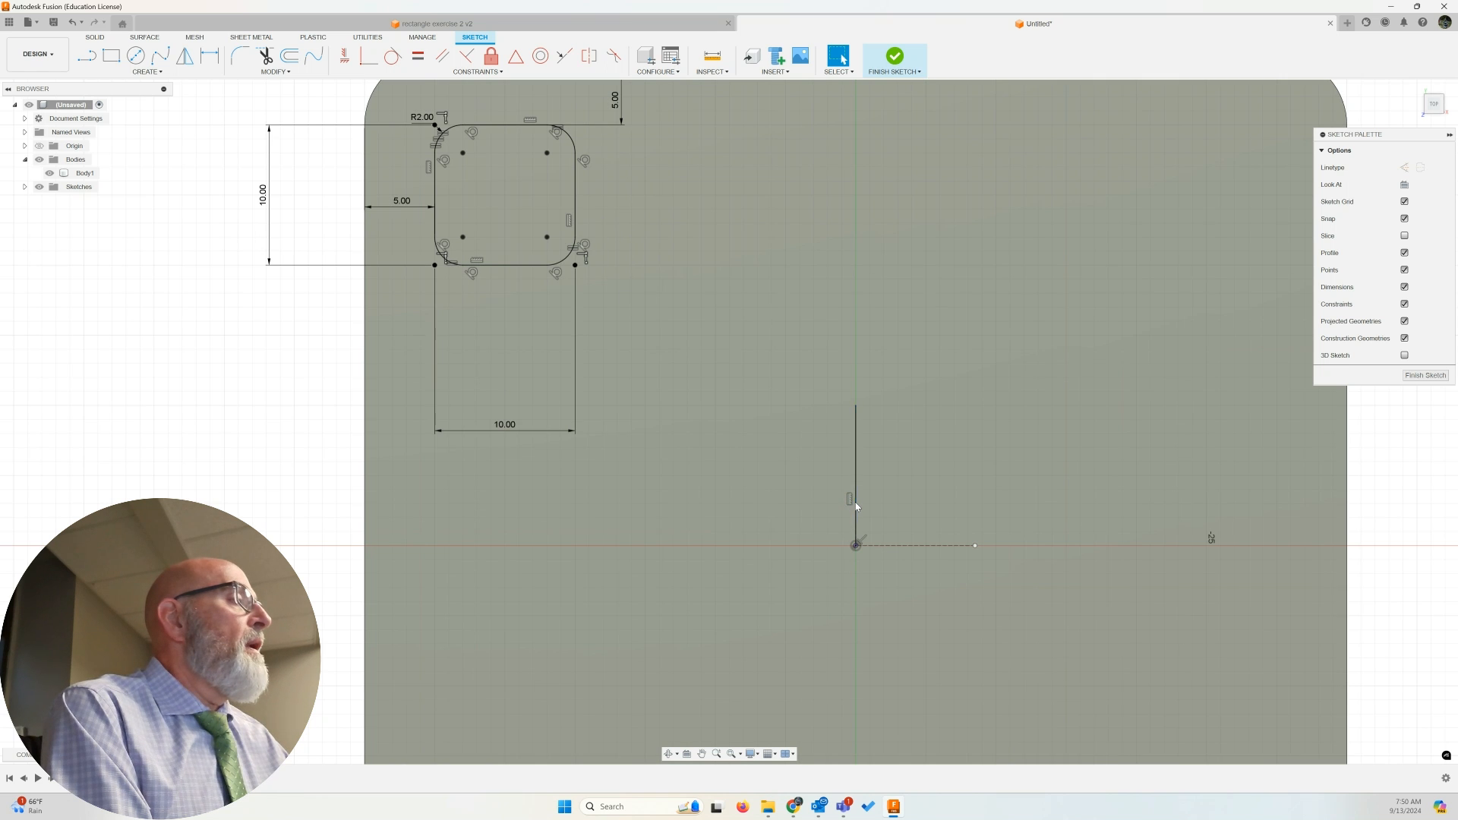
pyautogui.click(855, 503)
pyautogui.press('x')
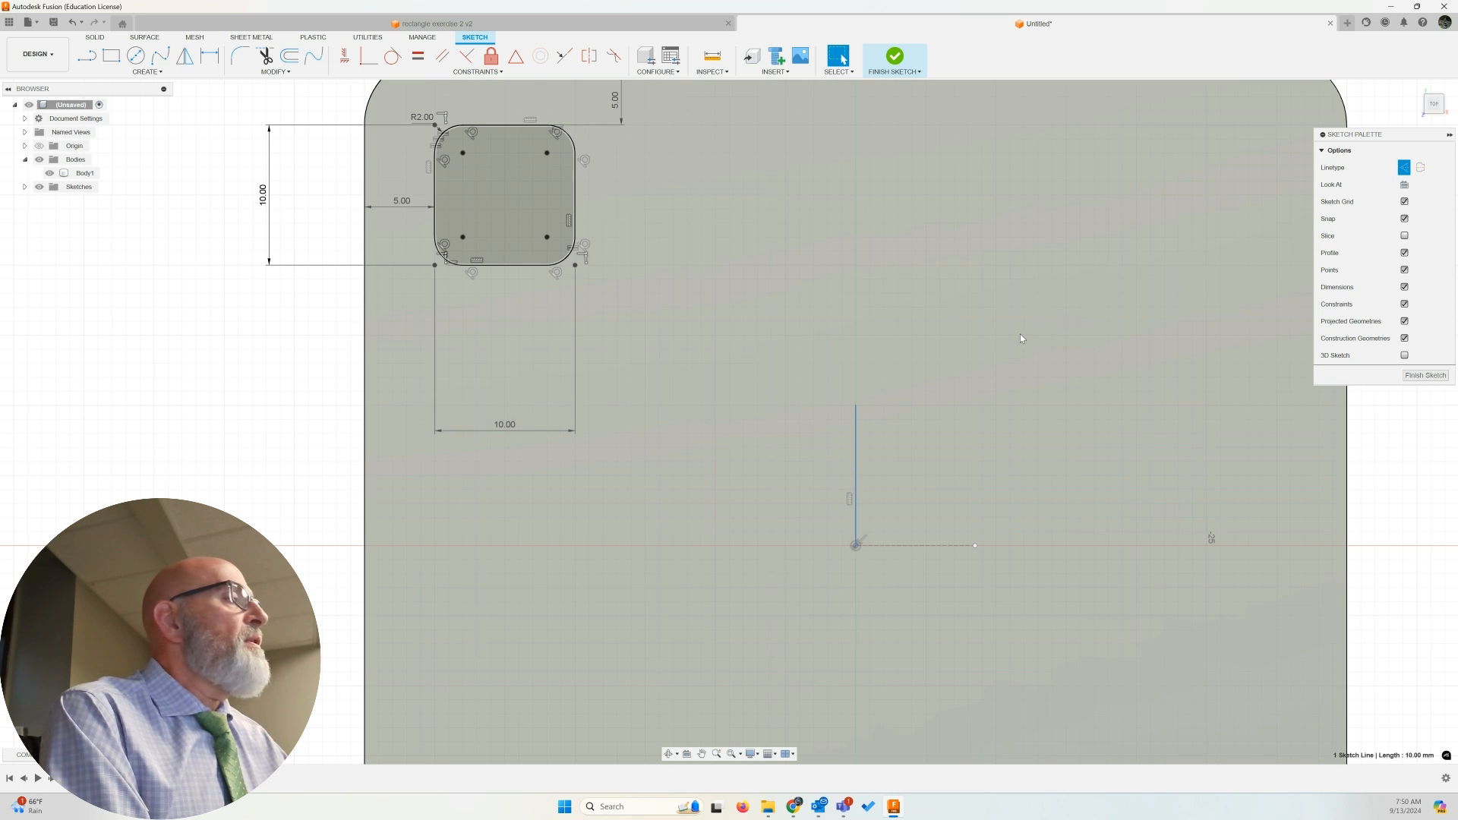
pyautogui.click(983, 348)
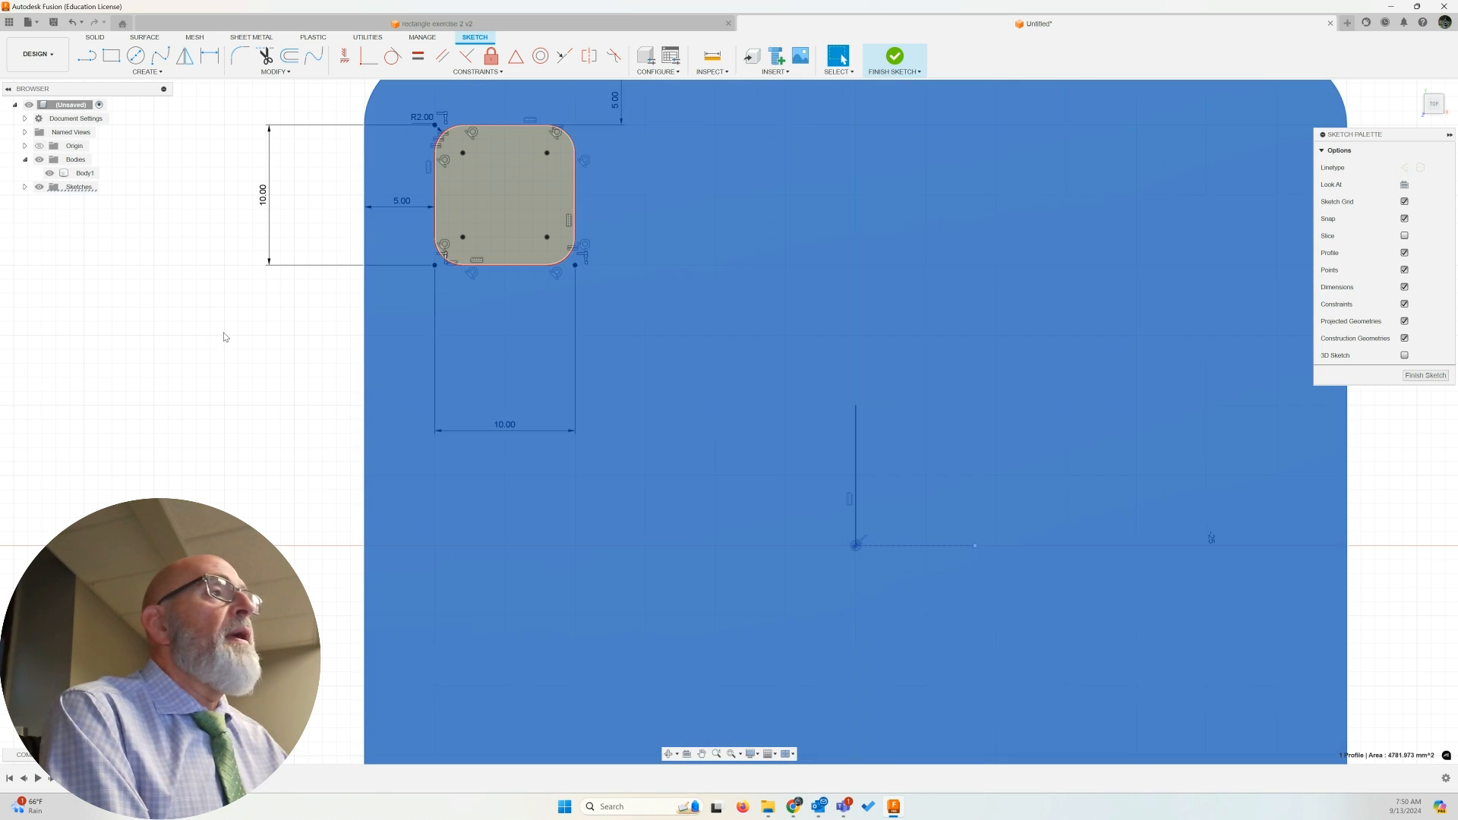
pyautogui.click(213, 342)
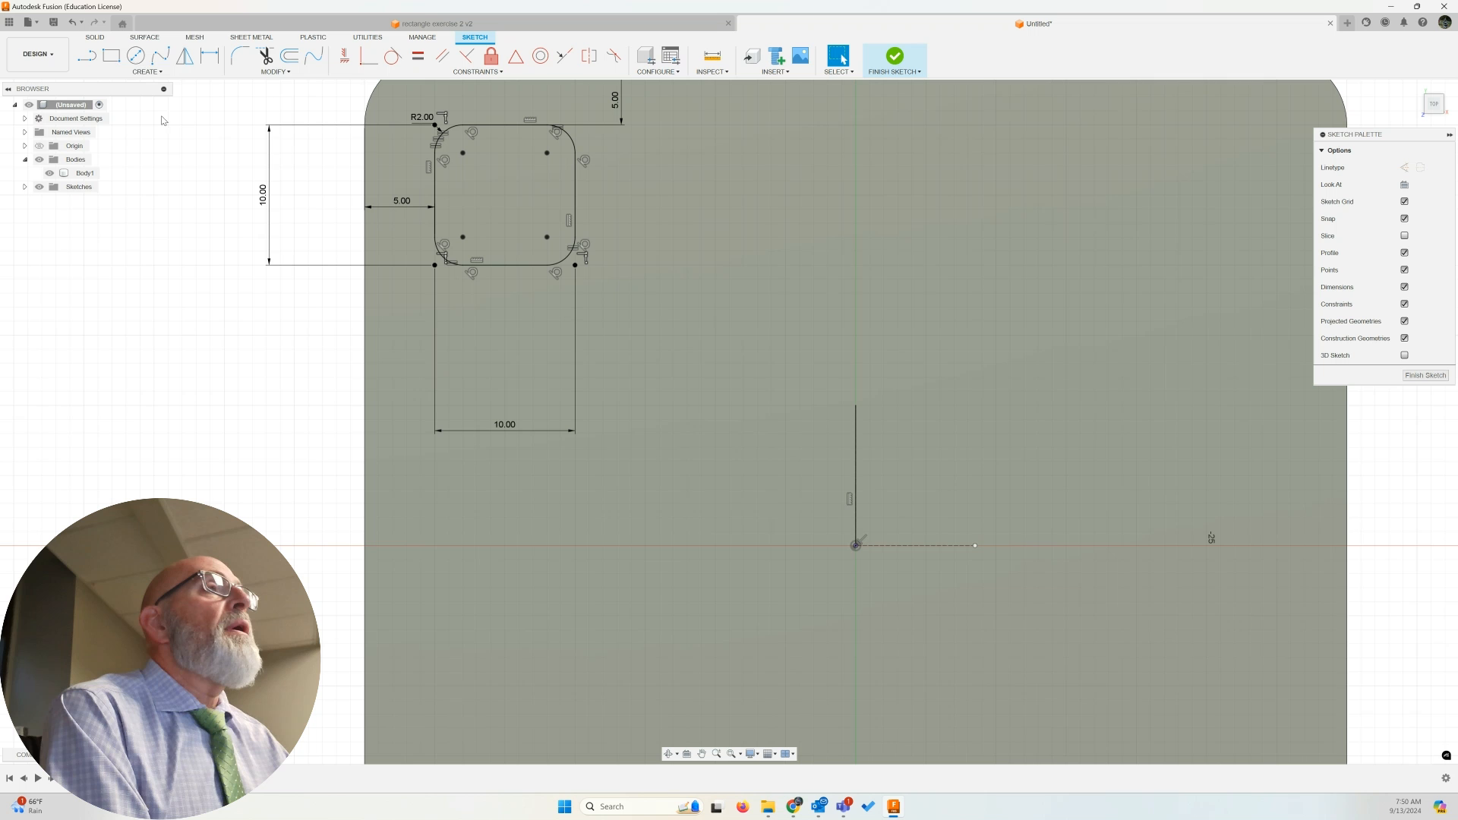
# Step: Mirror the small filleted square across the vertical guide line
pyautogui.click(146, 71)
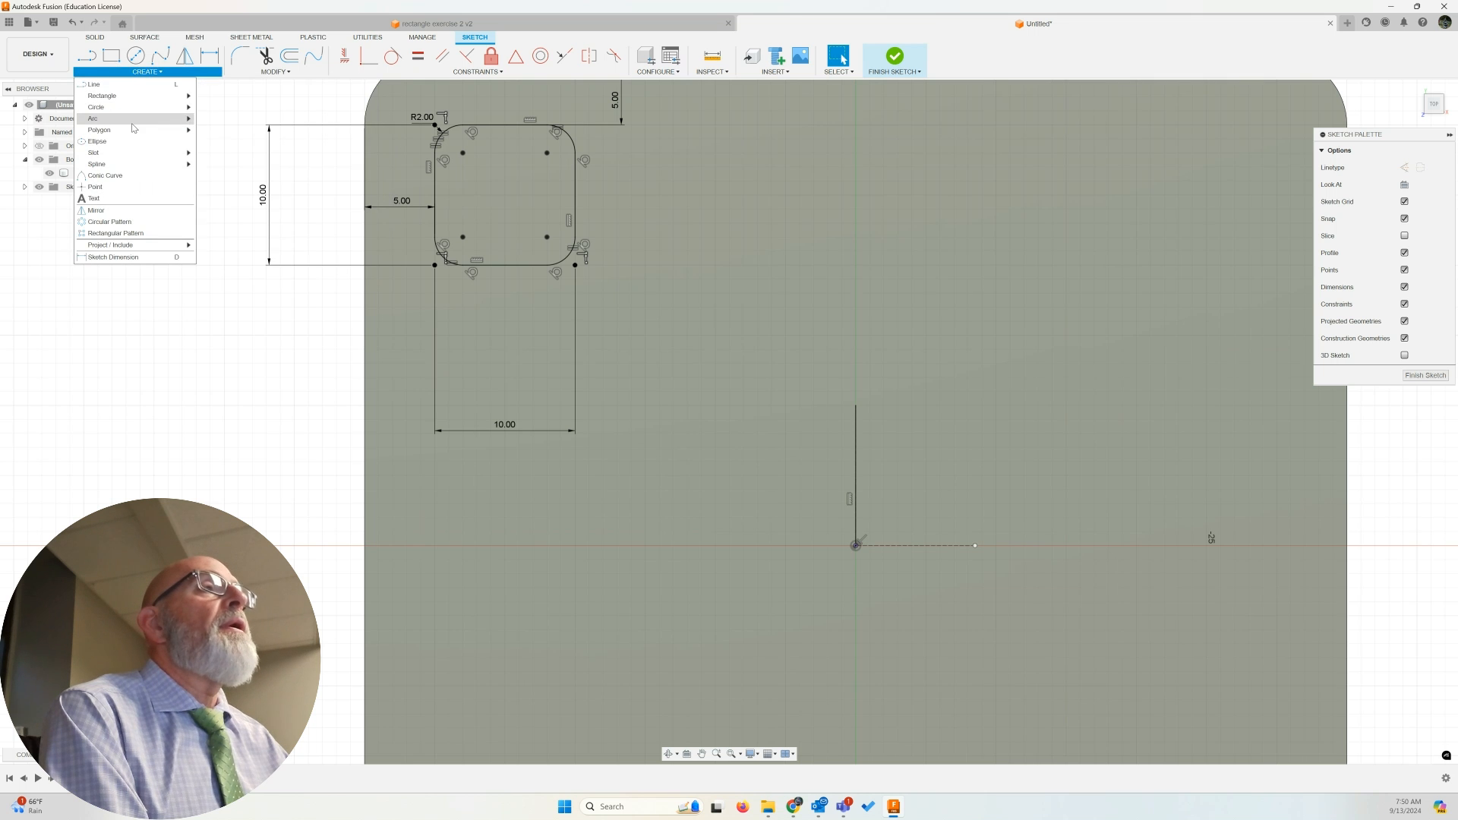
pyautogui.click(127, 211)
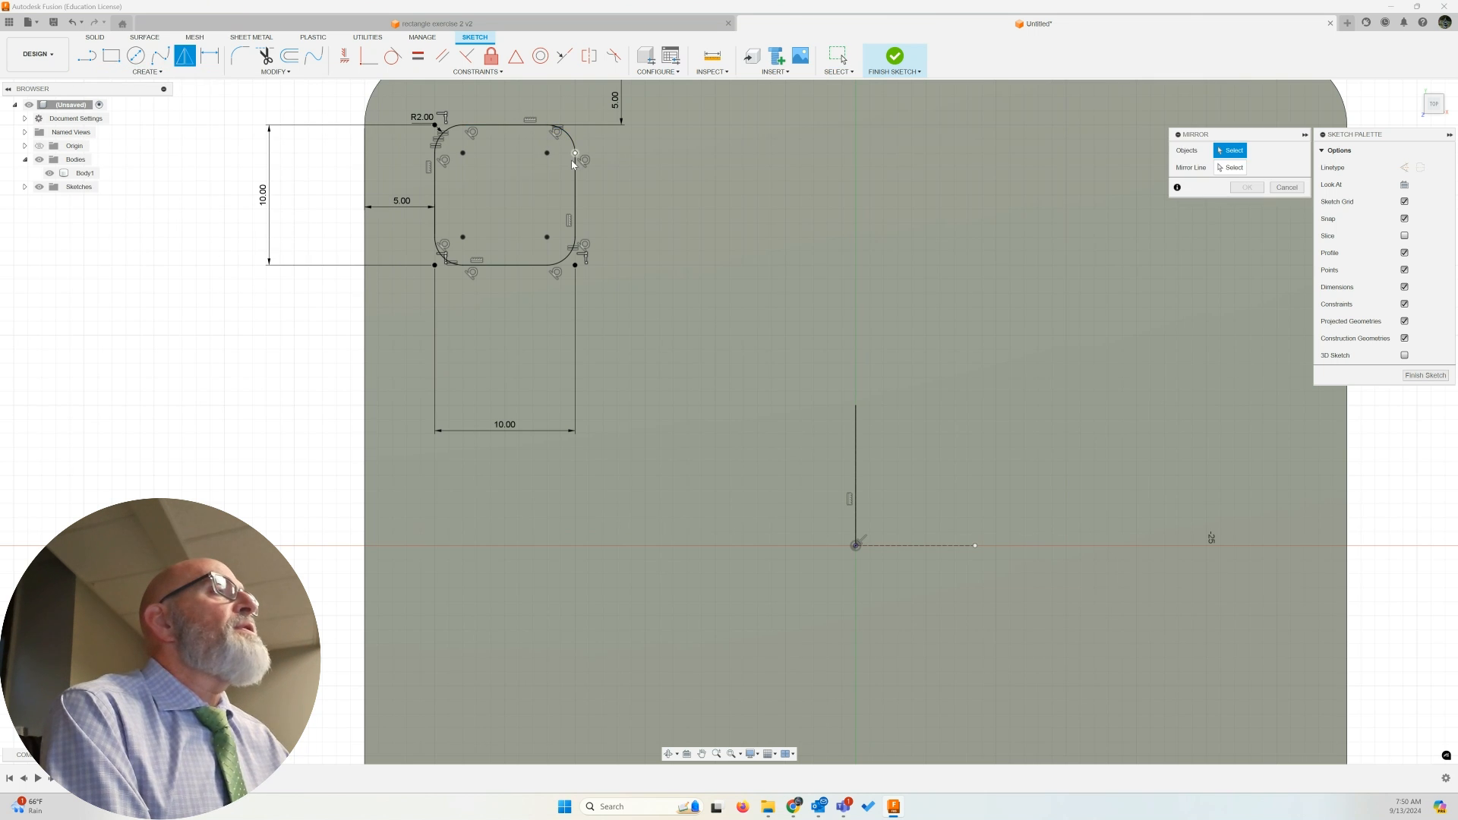
pyautogui.moveTo(390, 95)
pyautogui.mouseDown()
pyautogui.moveTo(556, 236)
pyautogui.moveTo(698, 319)
pyautogui.mouseUp()
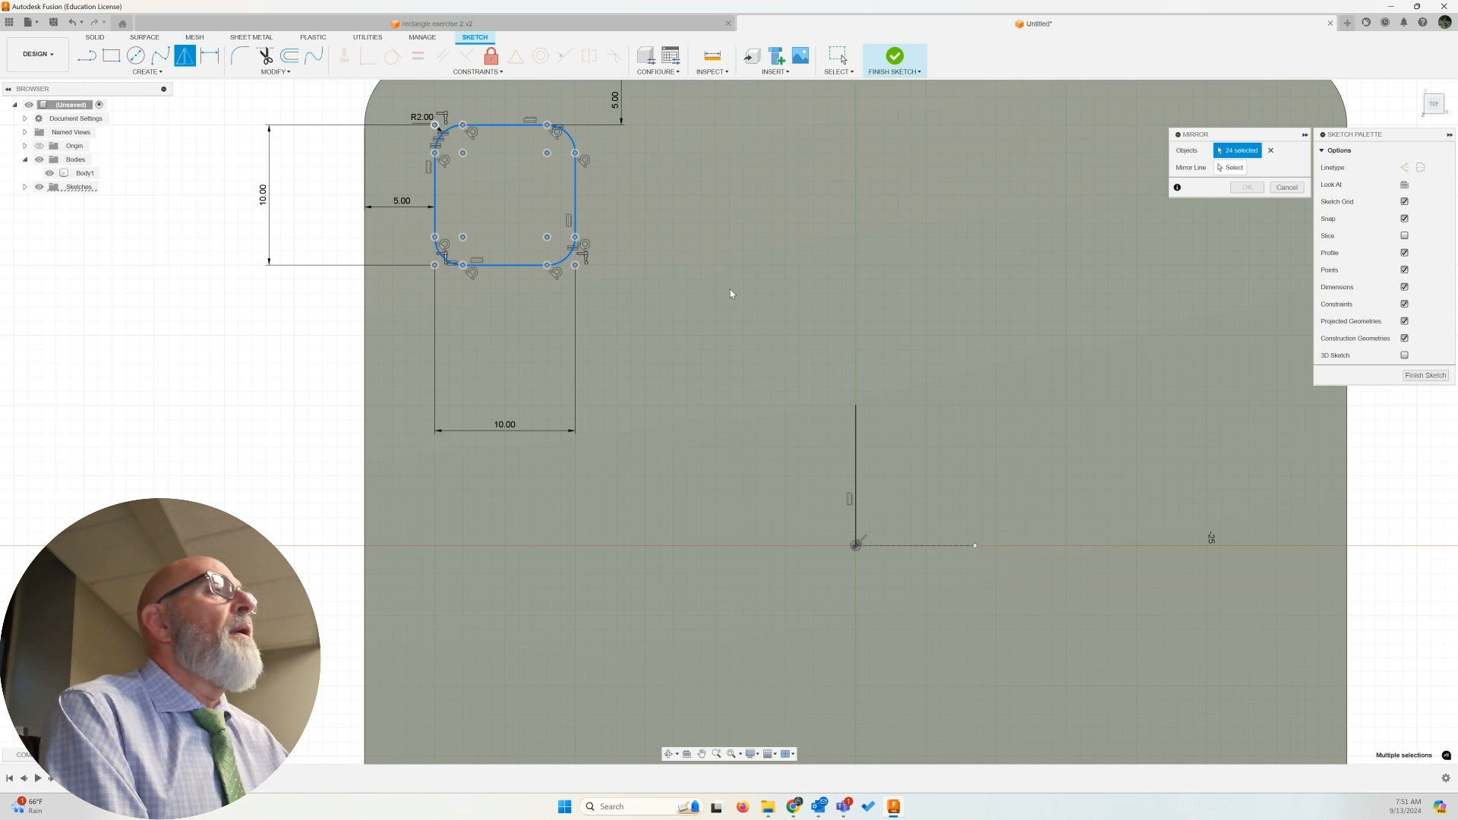
pyautogui.click(1233, 168)
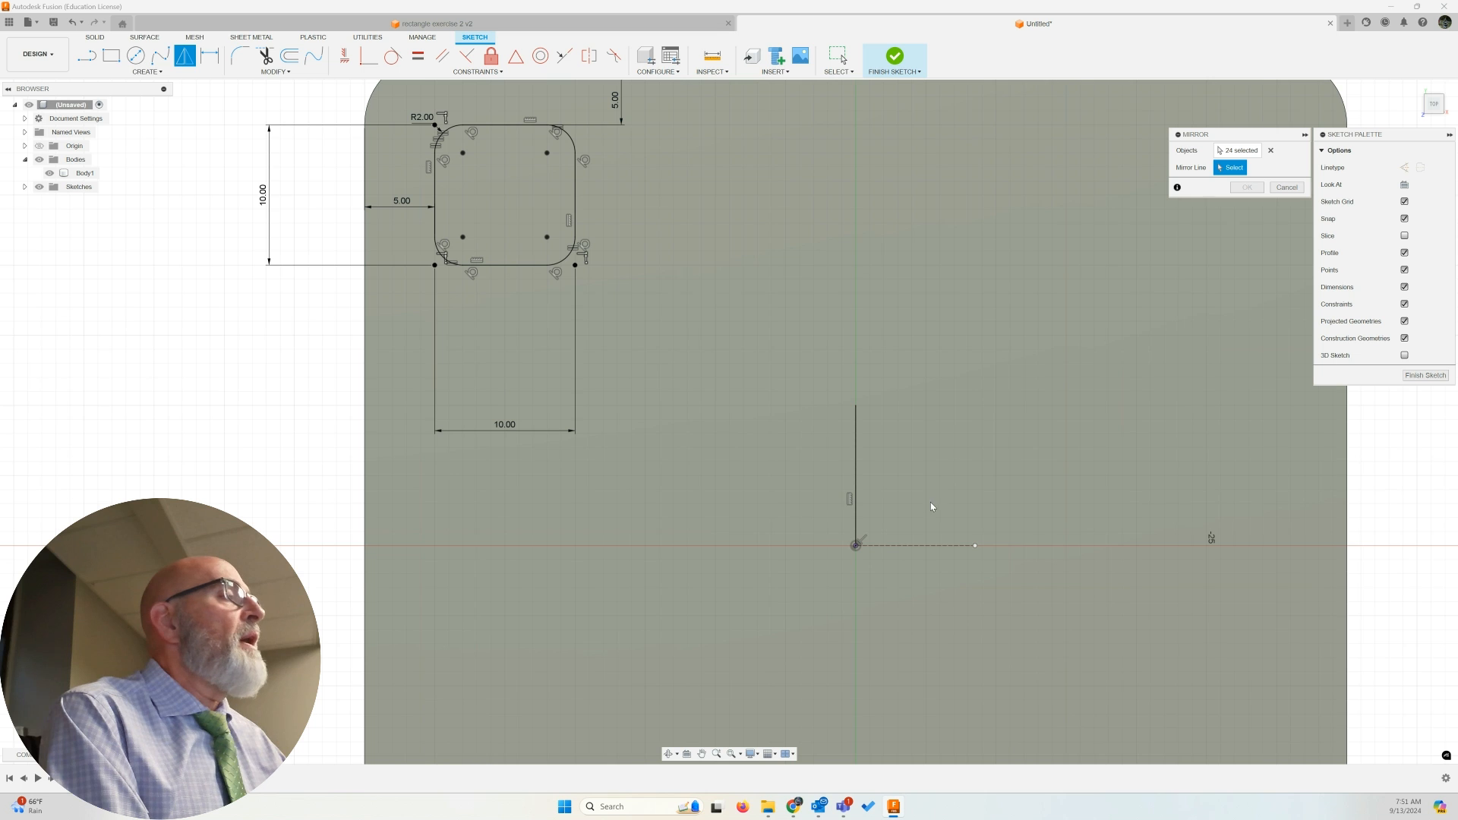
pyautogui.click(858, 469)
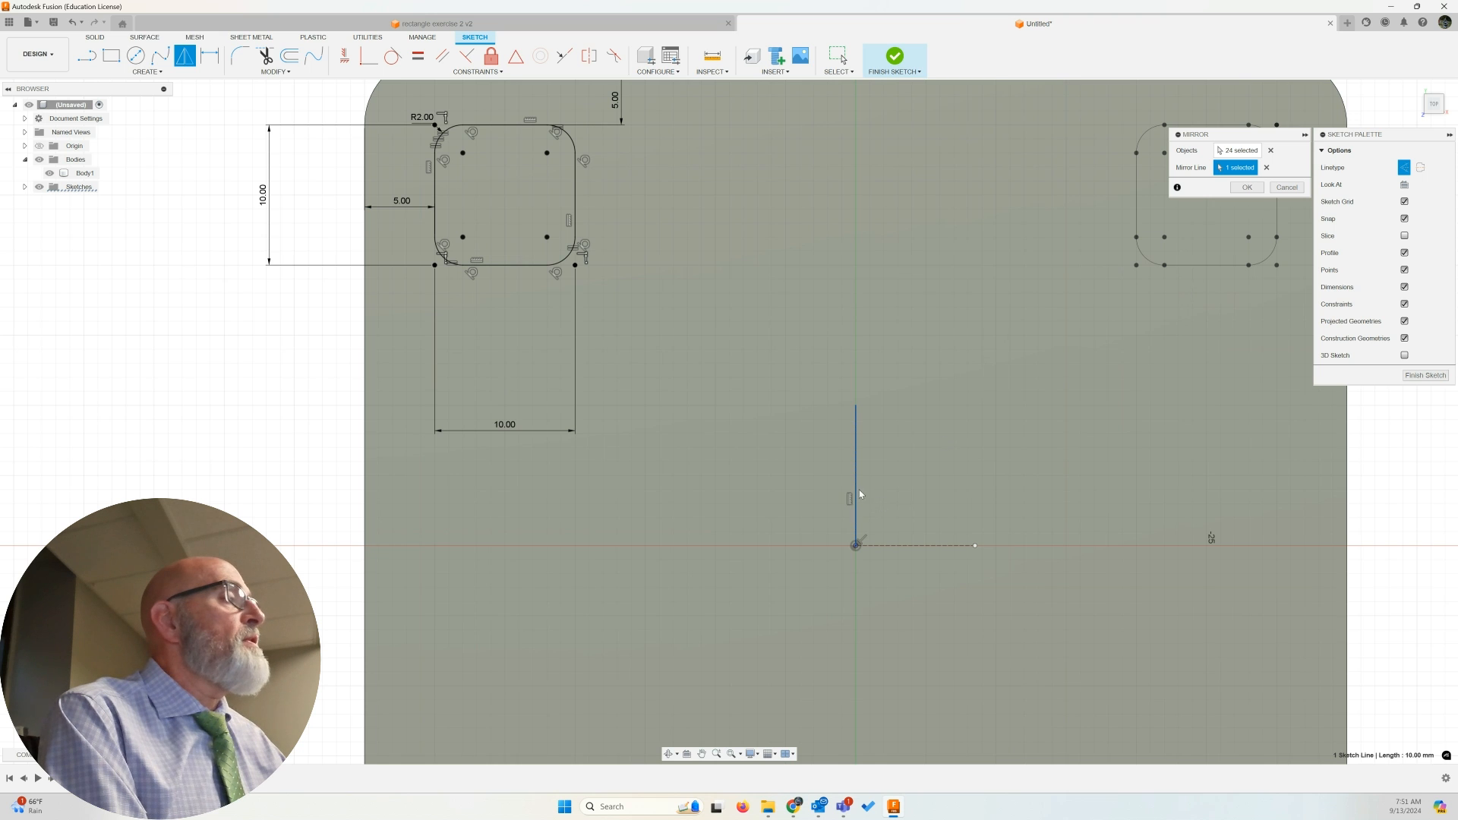
pyautogui.click(1247, 187)
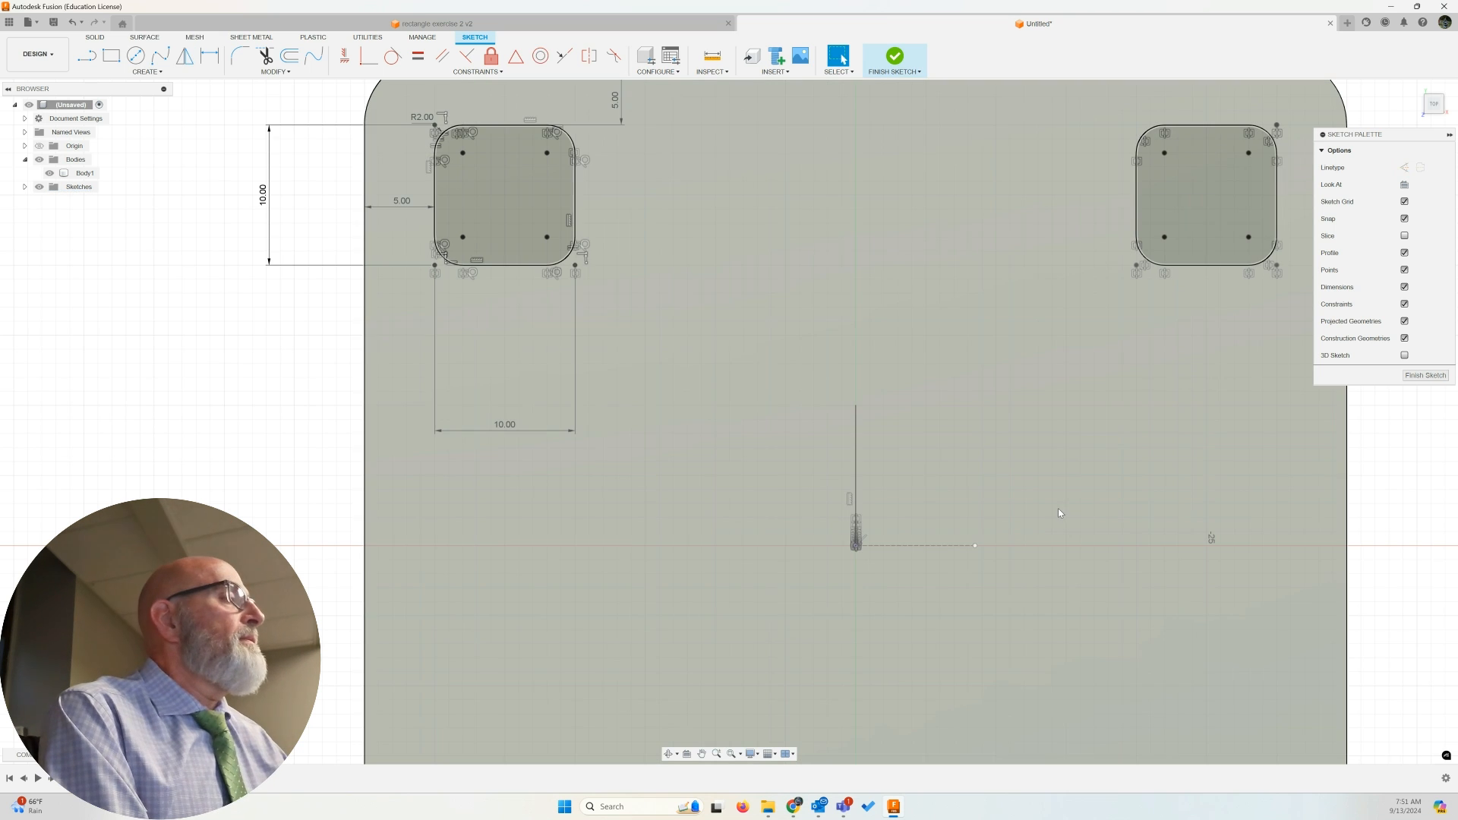
# Step: Mirror both small squares, with the plate's upper edge and corner arcs, across the horizontal guide line and finish the sketch
pyautogui.scroll(-3, 1068, 499)
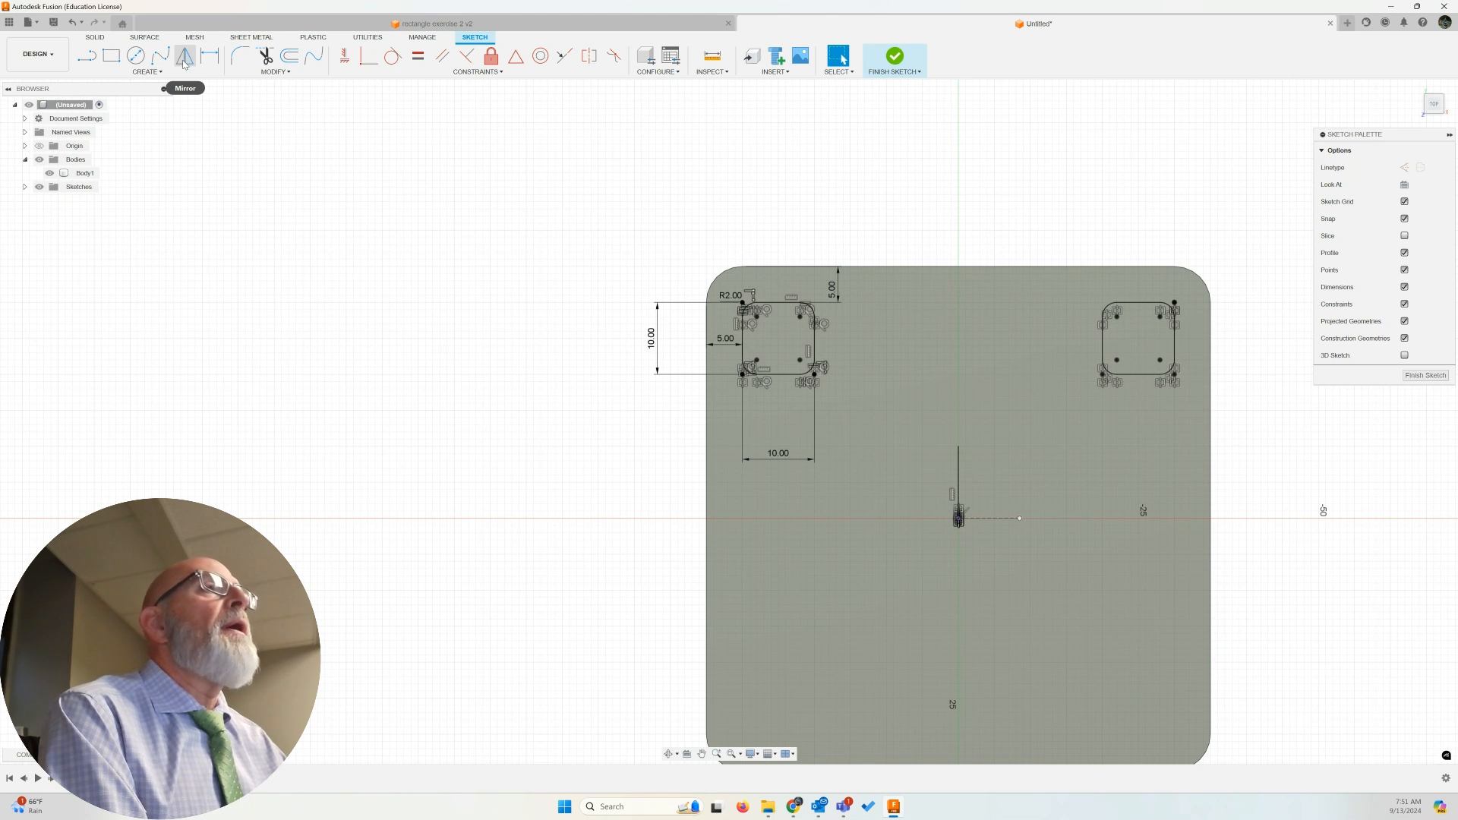
pyautogui.click(184, 59)
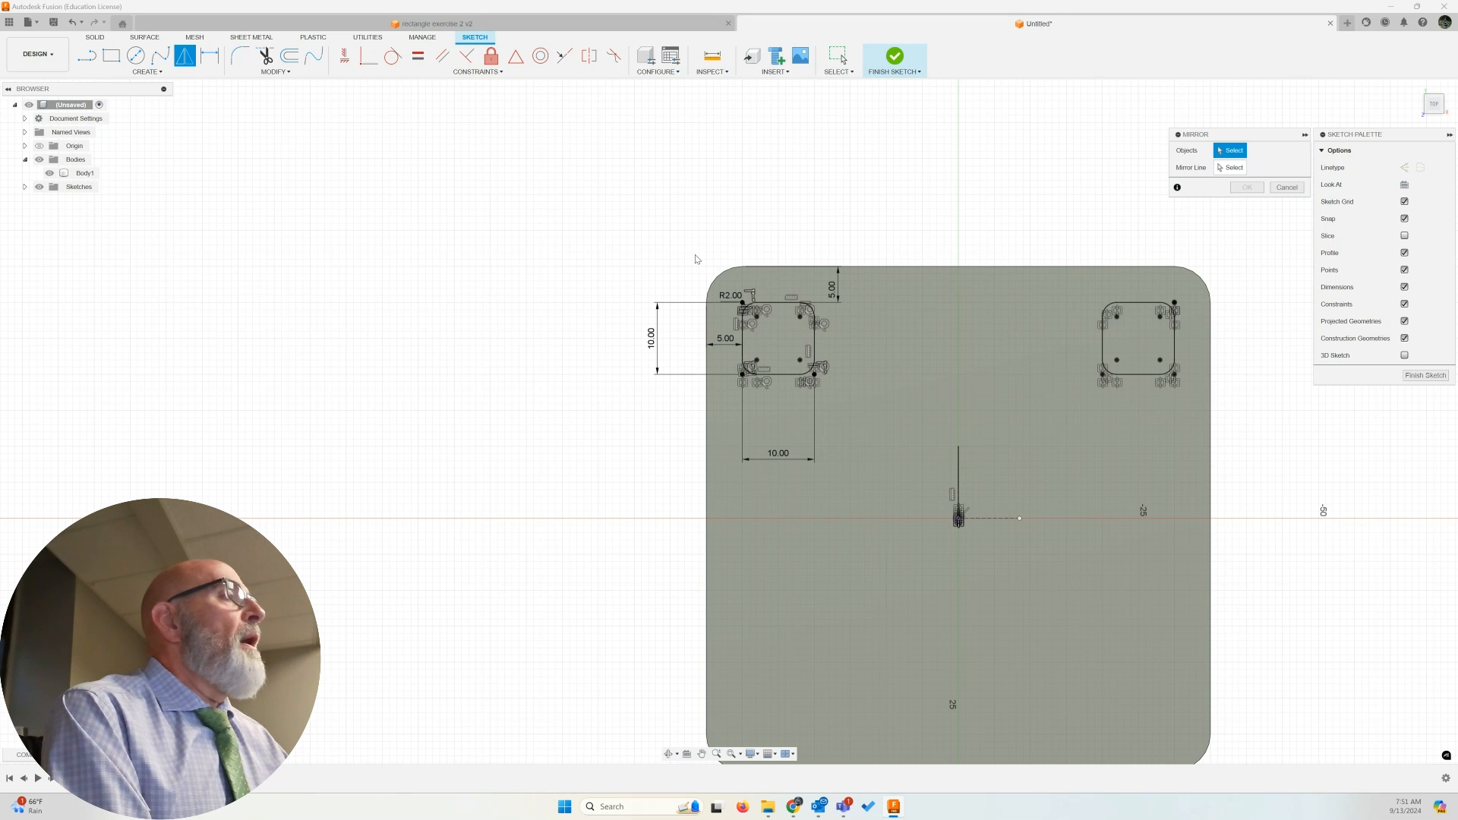
pyautogui.moveTo(662, 246)
pyautogui.mouseDown()
pyautogui.moveTo(749, 334)
pyautogui.moveTo(1129, 412)
pyautogui.moveTo(1264, 424)
pyautogui.mouseUp()
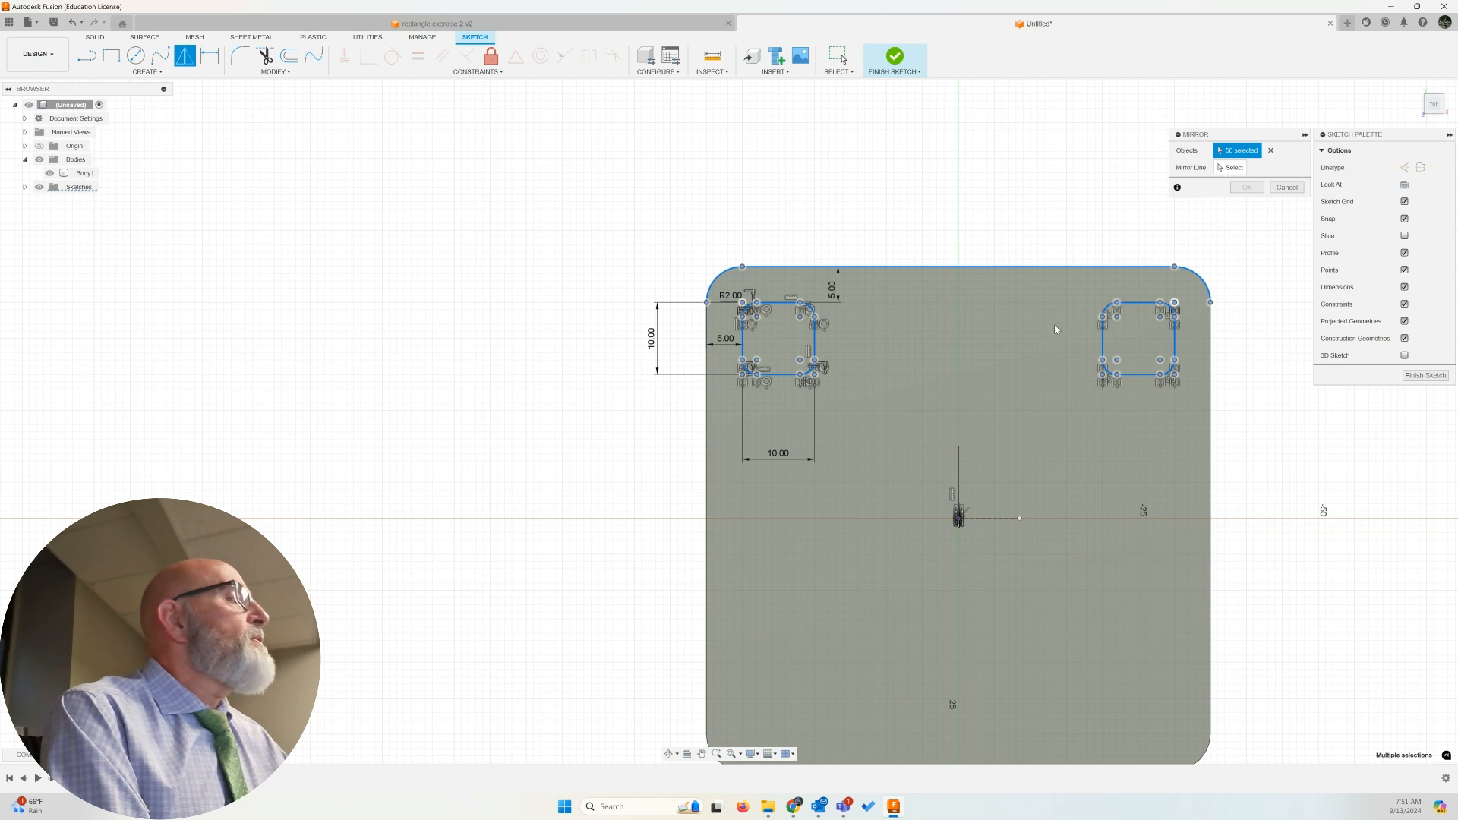
pyautogui.click(1230, 167)
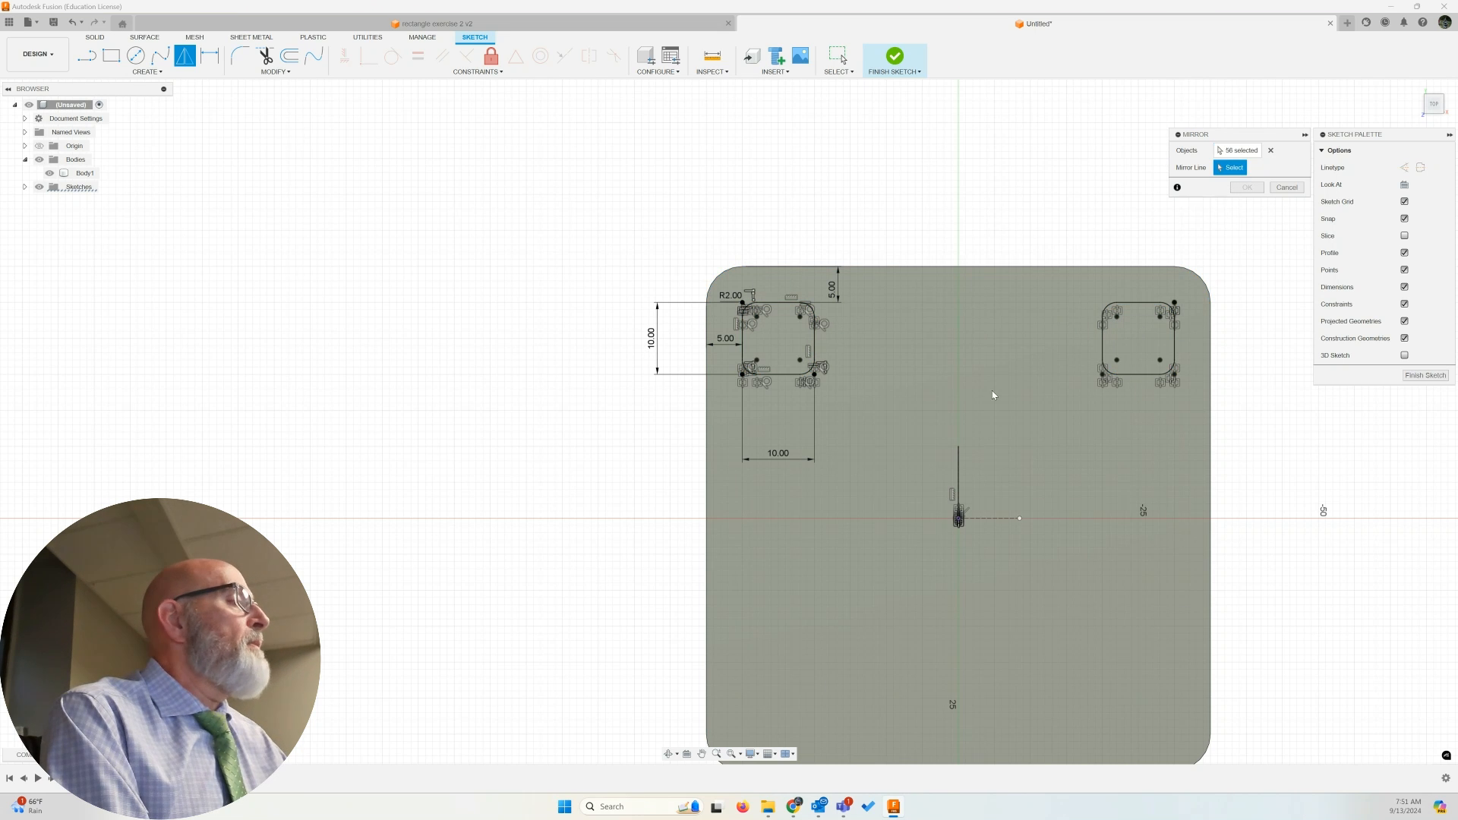
pyautogui.click(993, 520)
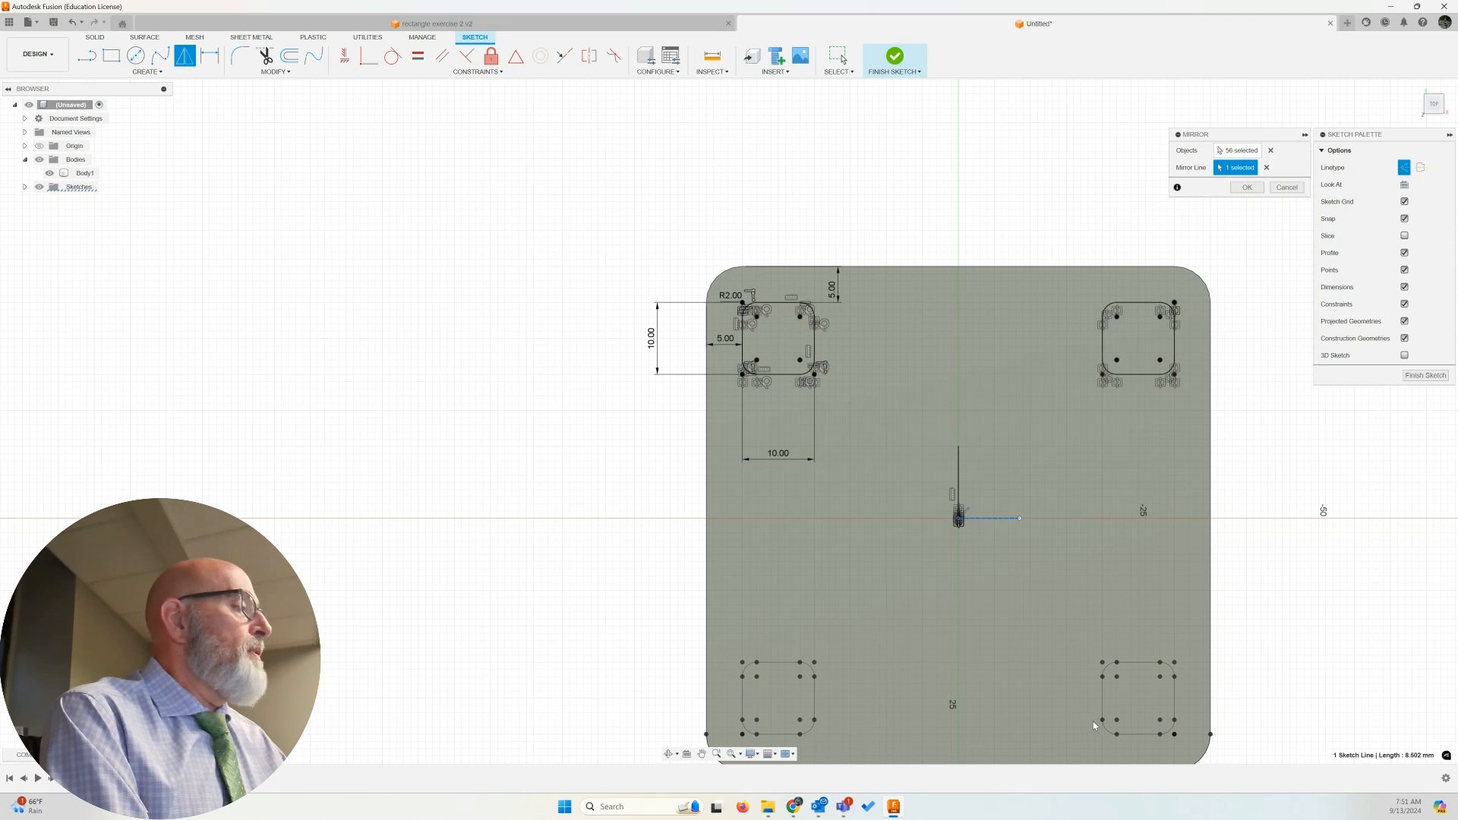
pyautogui.click(1247, 187)
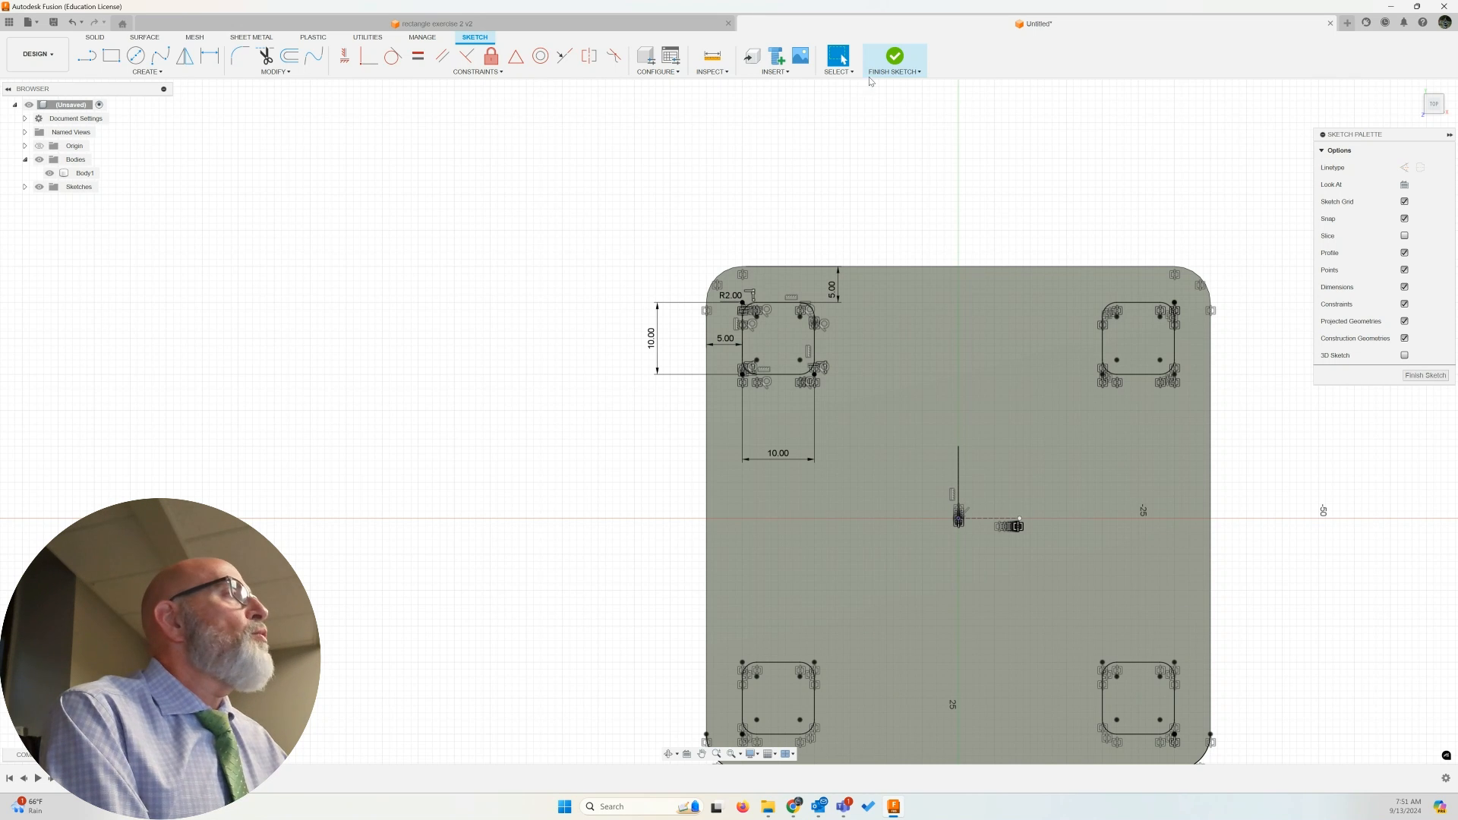
pyautogui.click(896, 55)
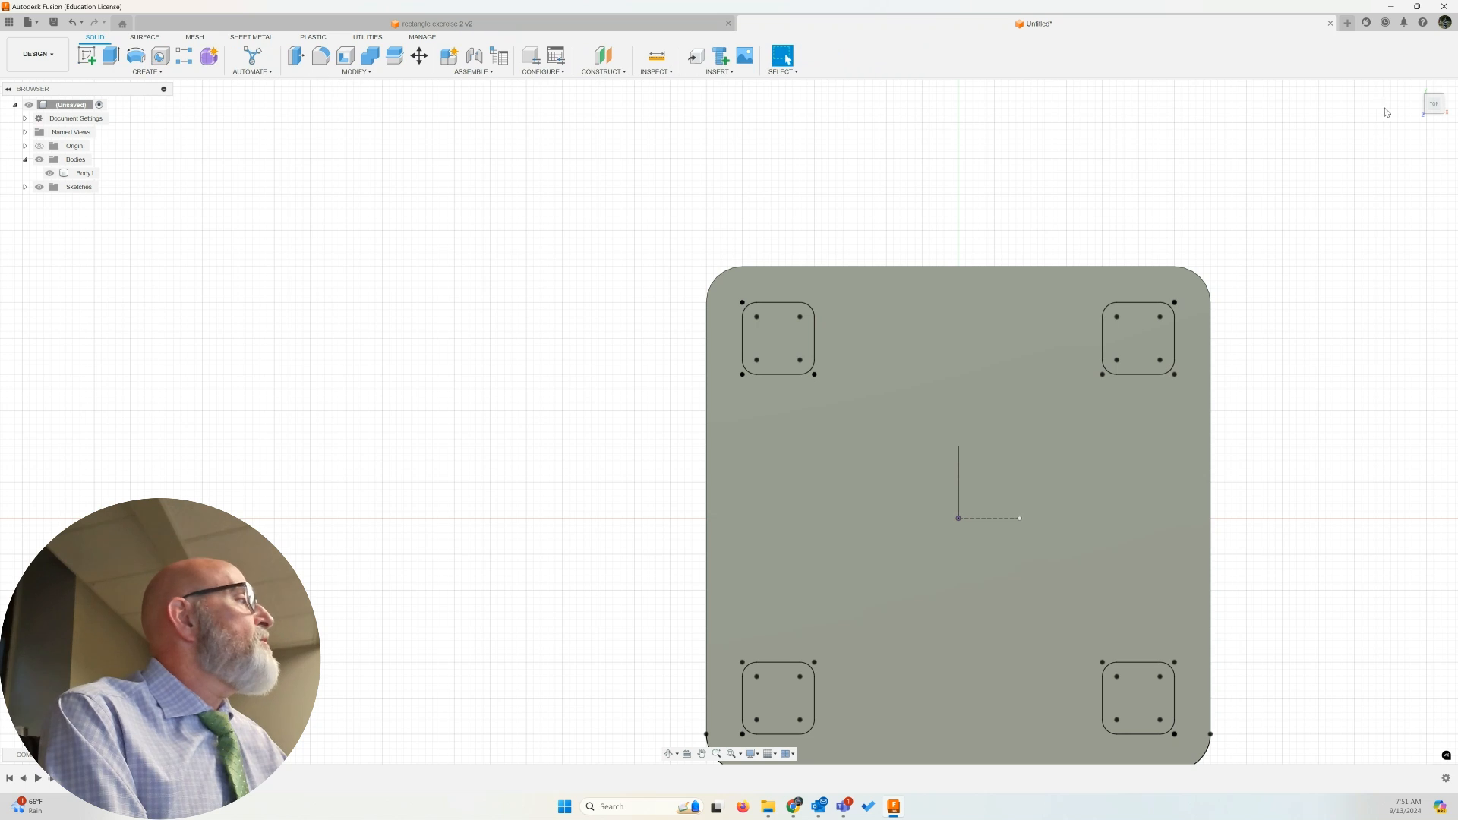
# Step: Copy the base plate body and paste a duplicate of it in the isometric view
pyautogui.click(1416, 89)
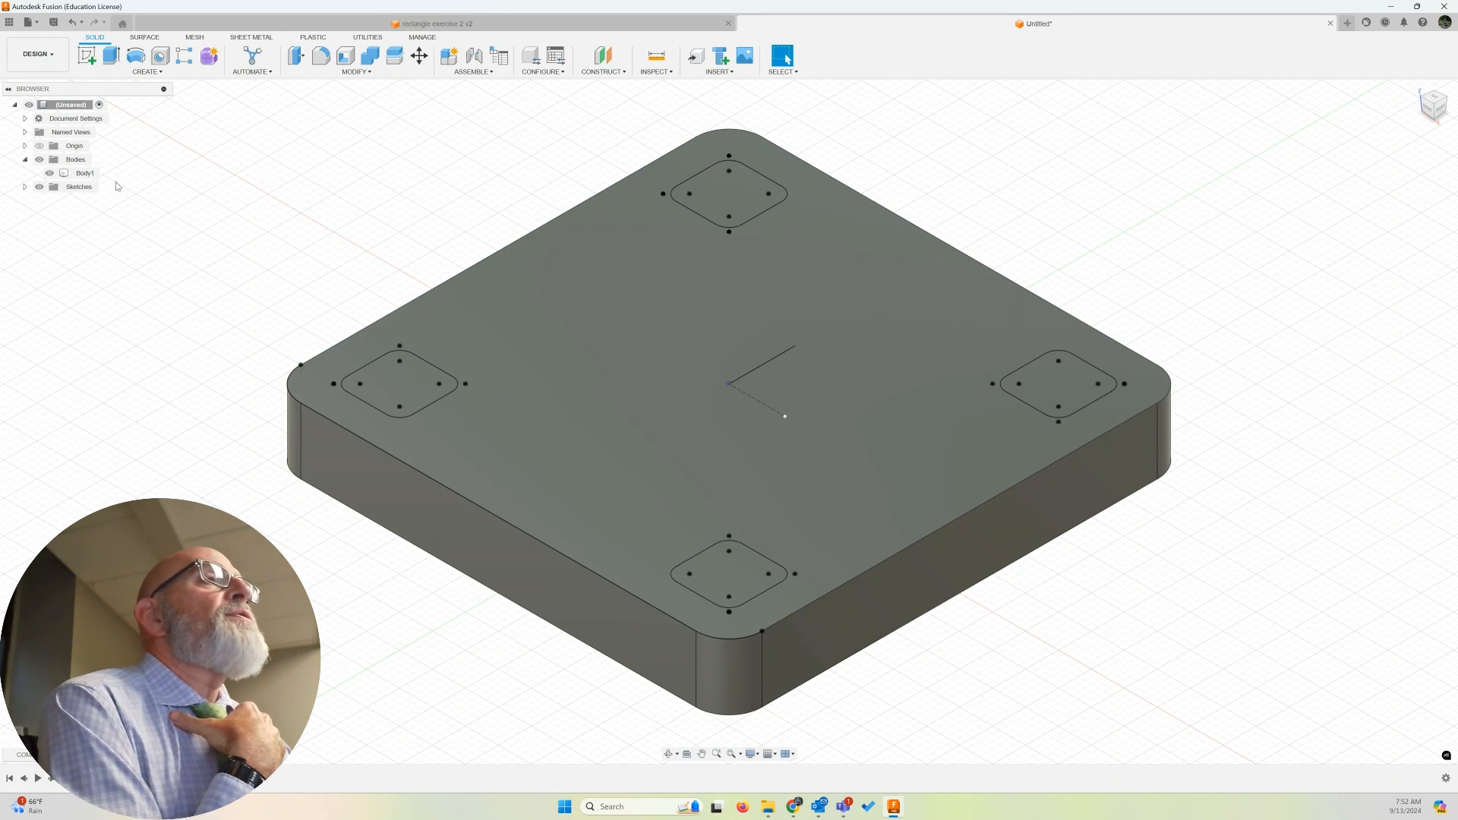
pyautogui.rightClick(89, 175)
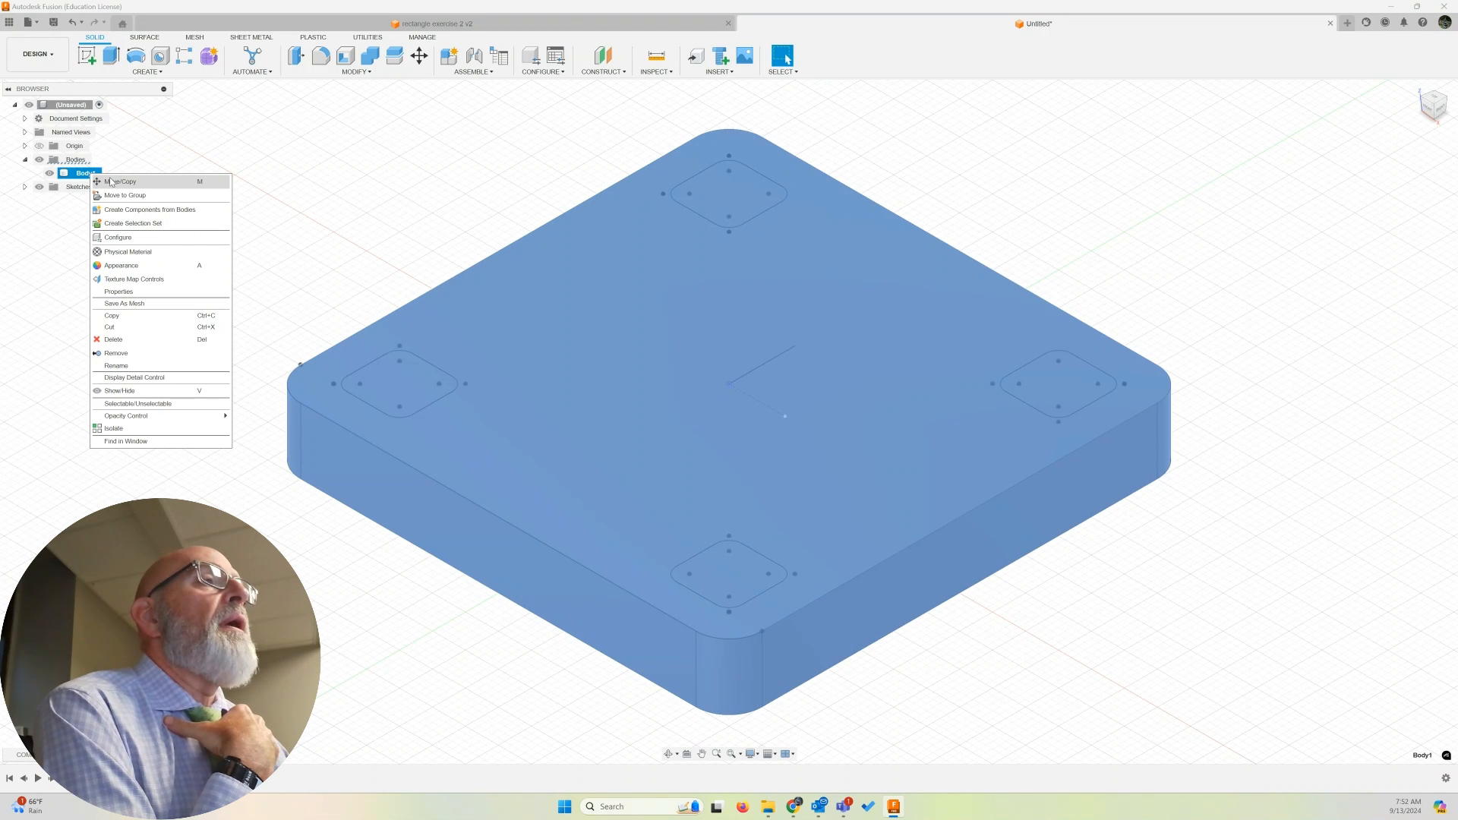
pyautogui.click(119, 322)
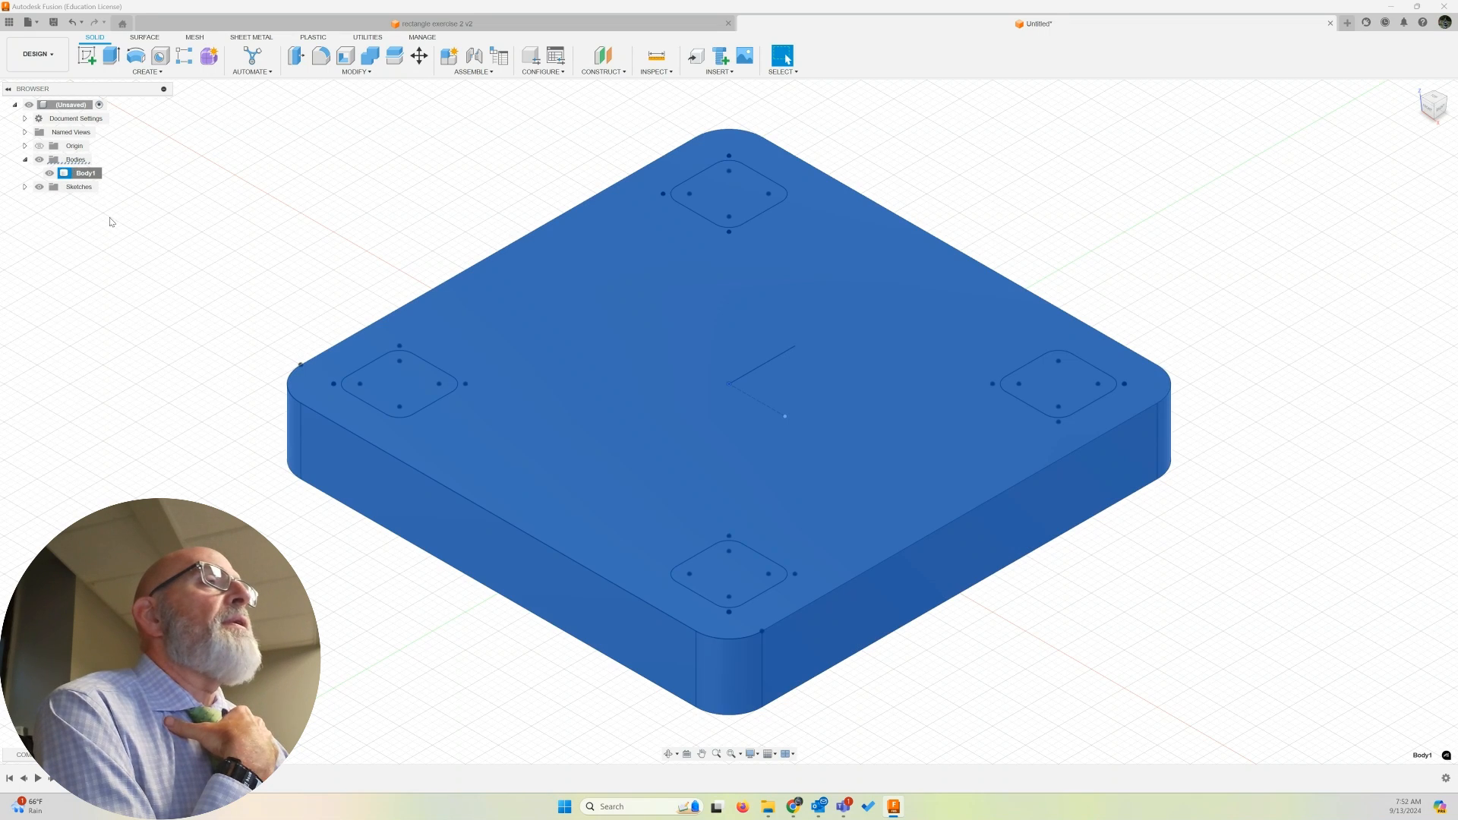
pyautogui.rightClick(110, 225)
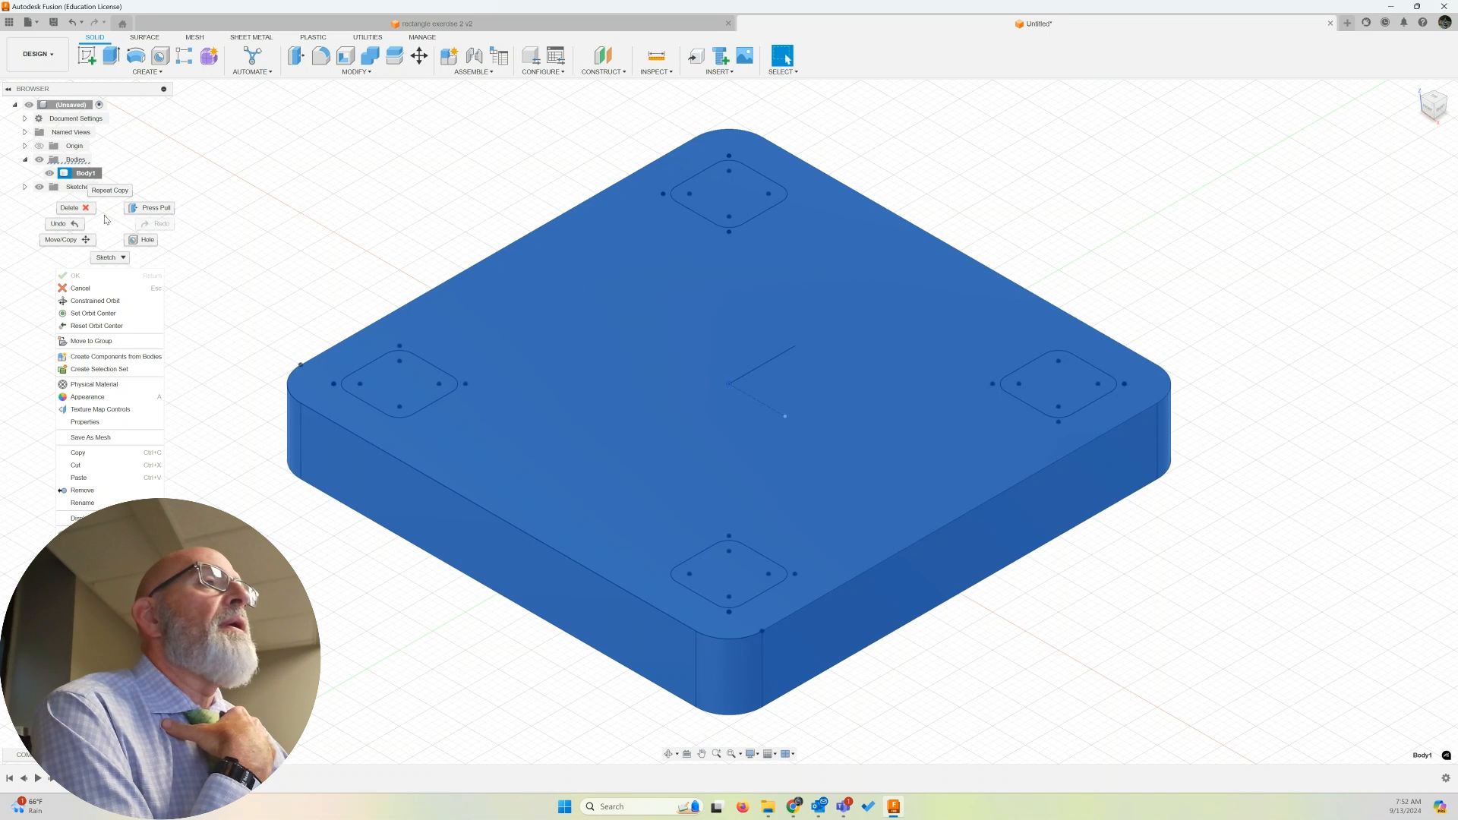
pyautogui.click(93, 479)
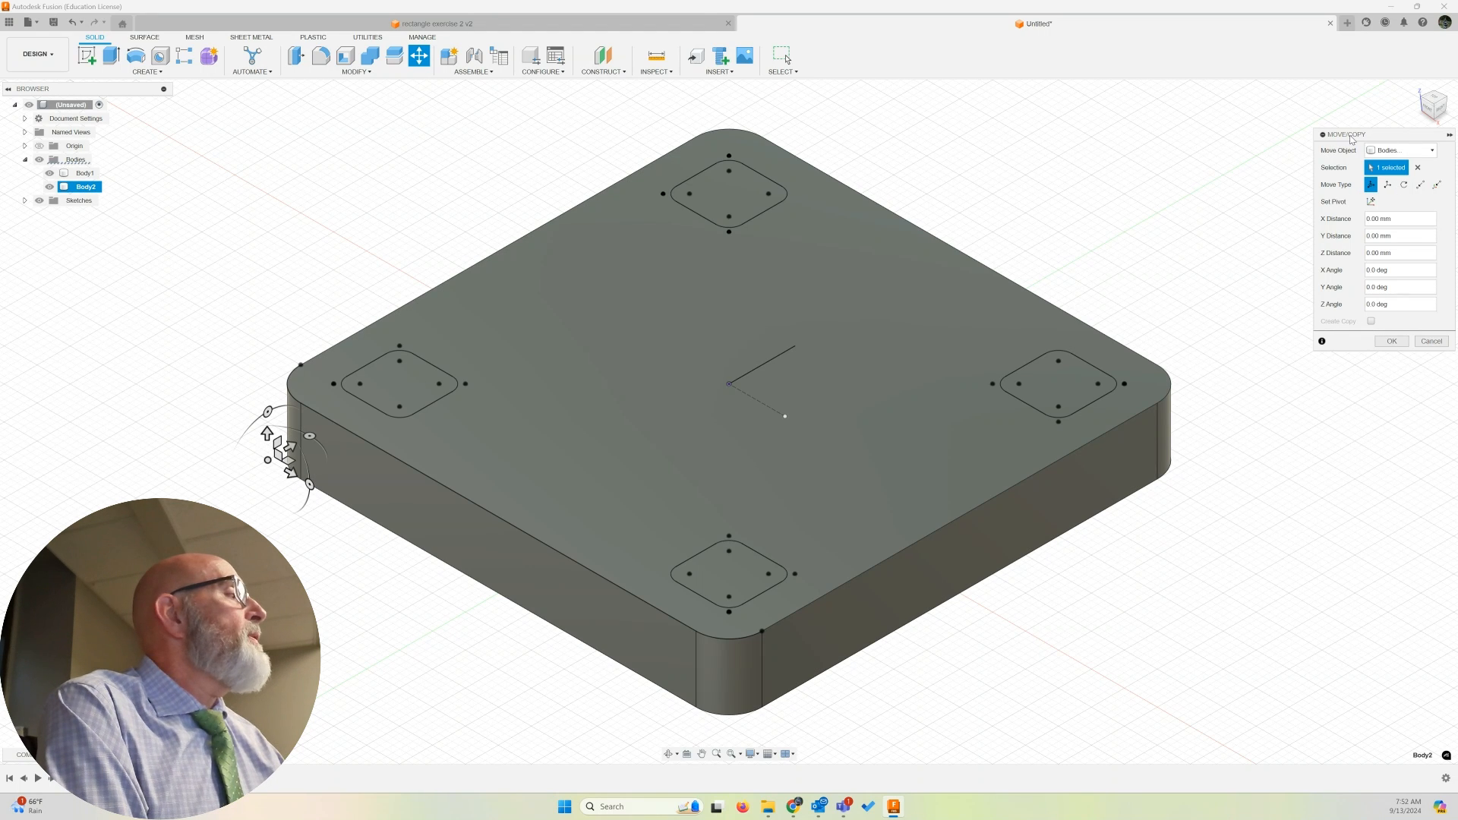
# Step: Move the pasted plate body straight up by a Z distance of 40 mm
pyautogui.moveTo(1352, 138); pyautogui.dragTo(1210, 125)
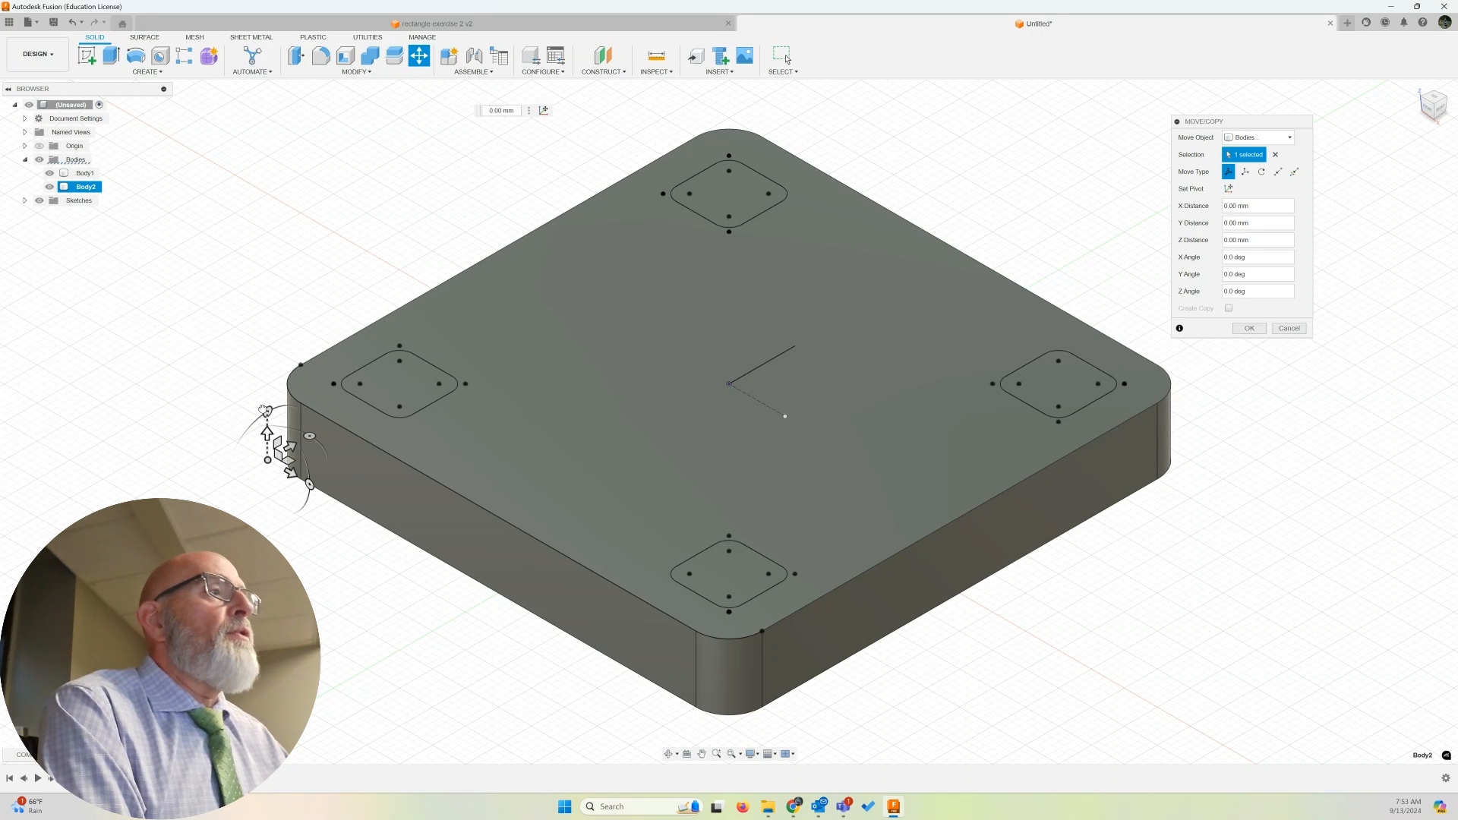
pyautogui.moveTo(266, 433); pyautogui.dragTo(266, 342)
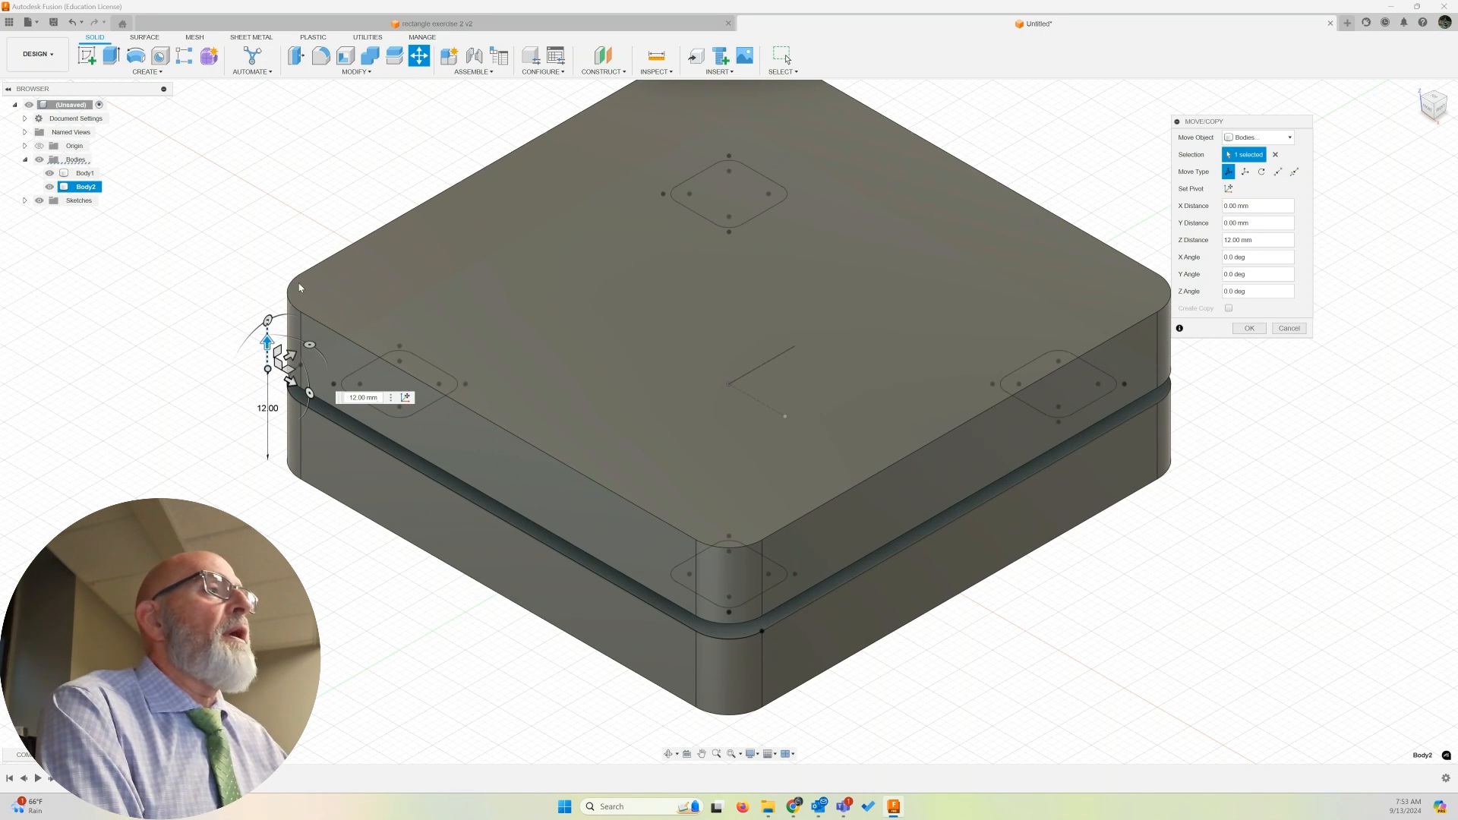
pyautogui.press('BackSpace')
pyautogui.press('BackSpace')
pyautogui.press('BackSpace')
pyautogui.press('BackSpace')
pyautogui.press('BackSpace')
pyautogui.press('BackSpace')
pyautogui.press('BackSpace')
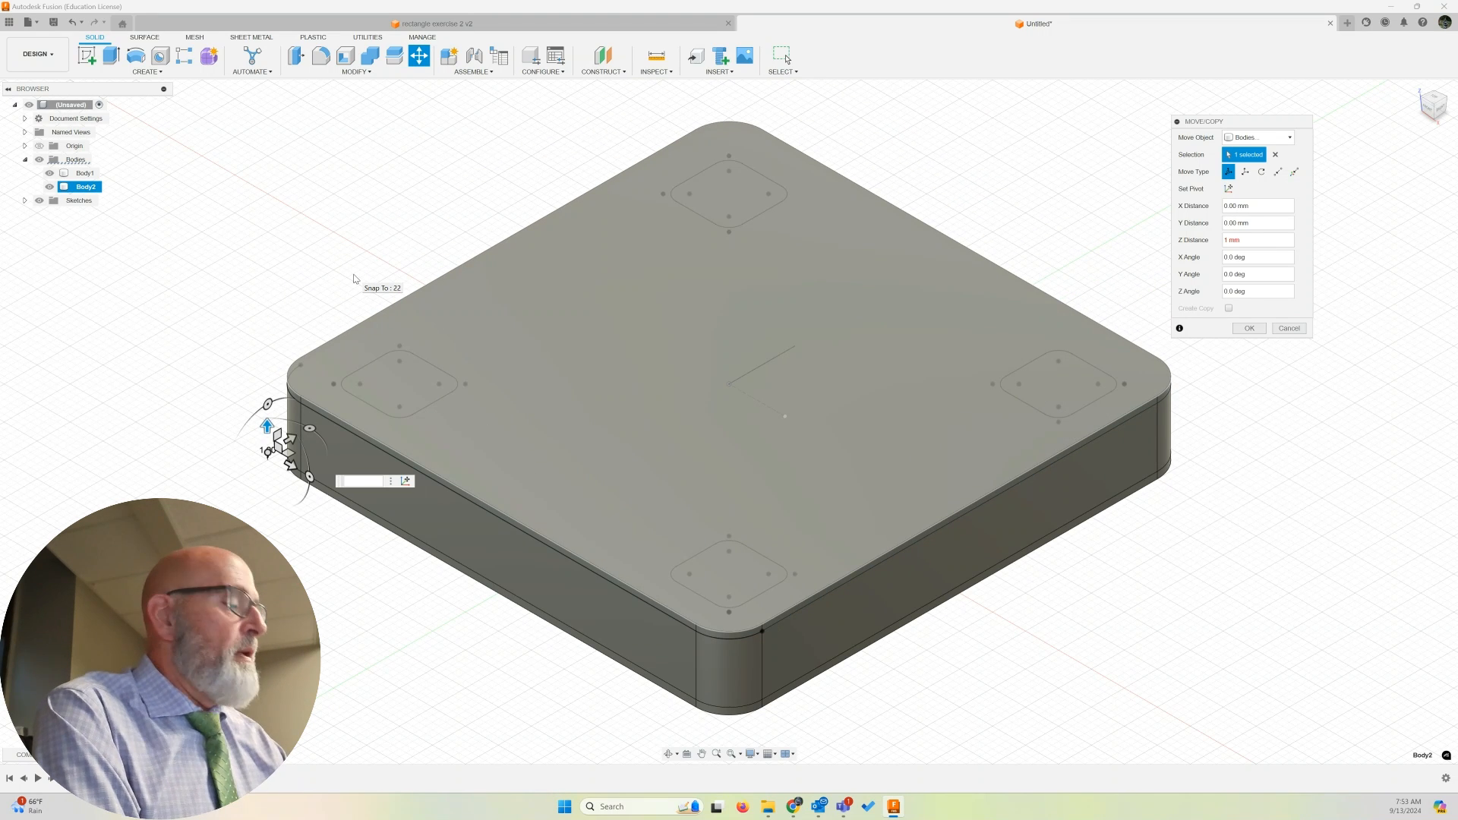
pyautogui.write('40')
pyautogui.press('Return')
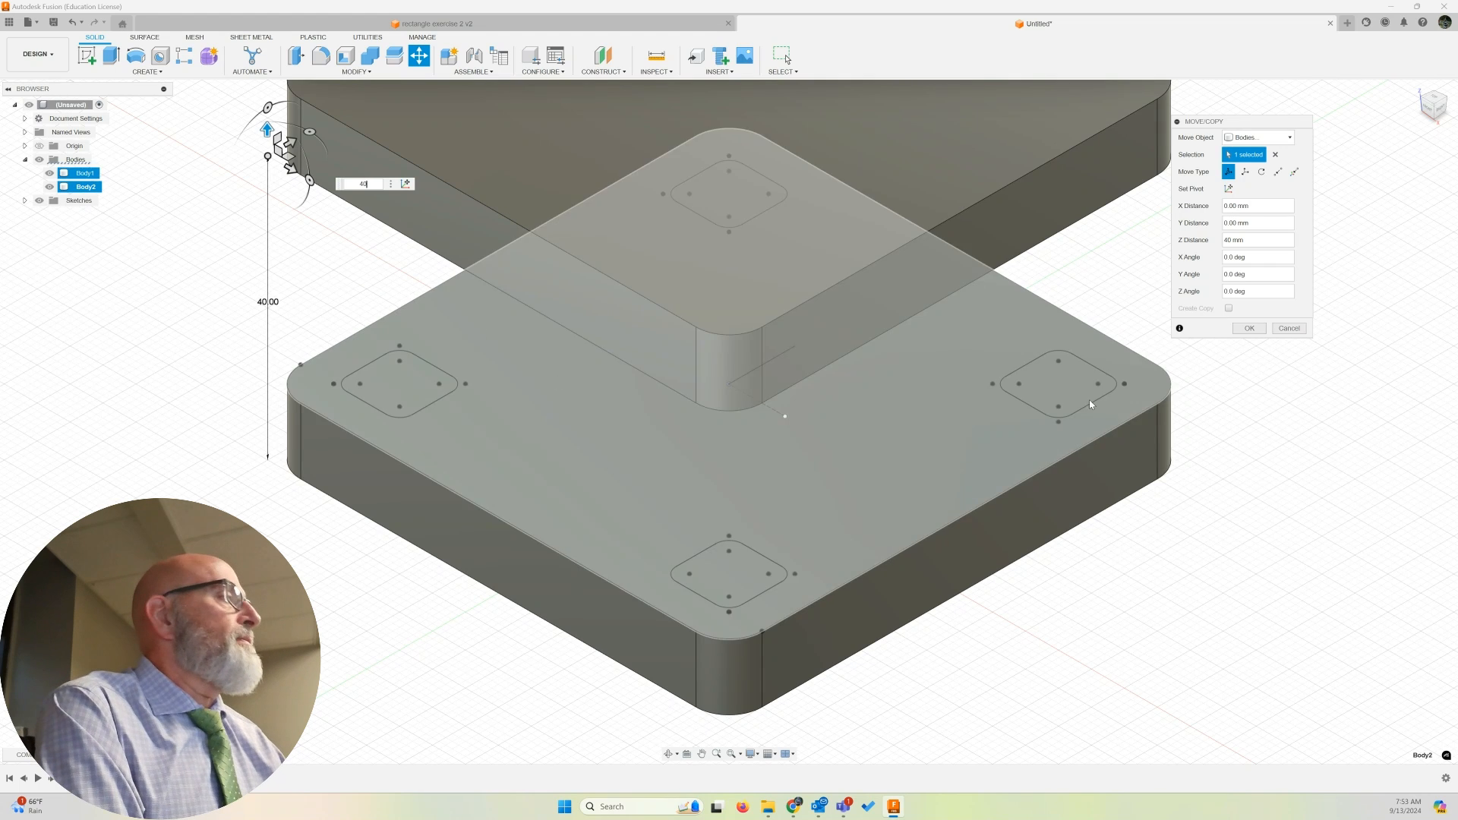
pyautogui.click(1249, 328)
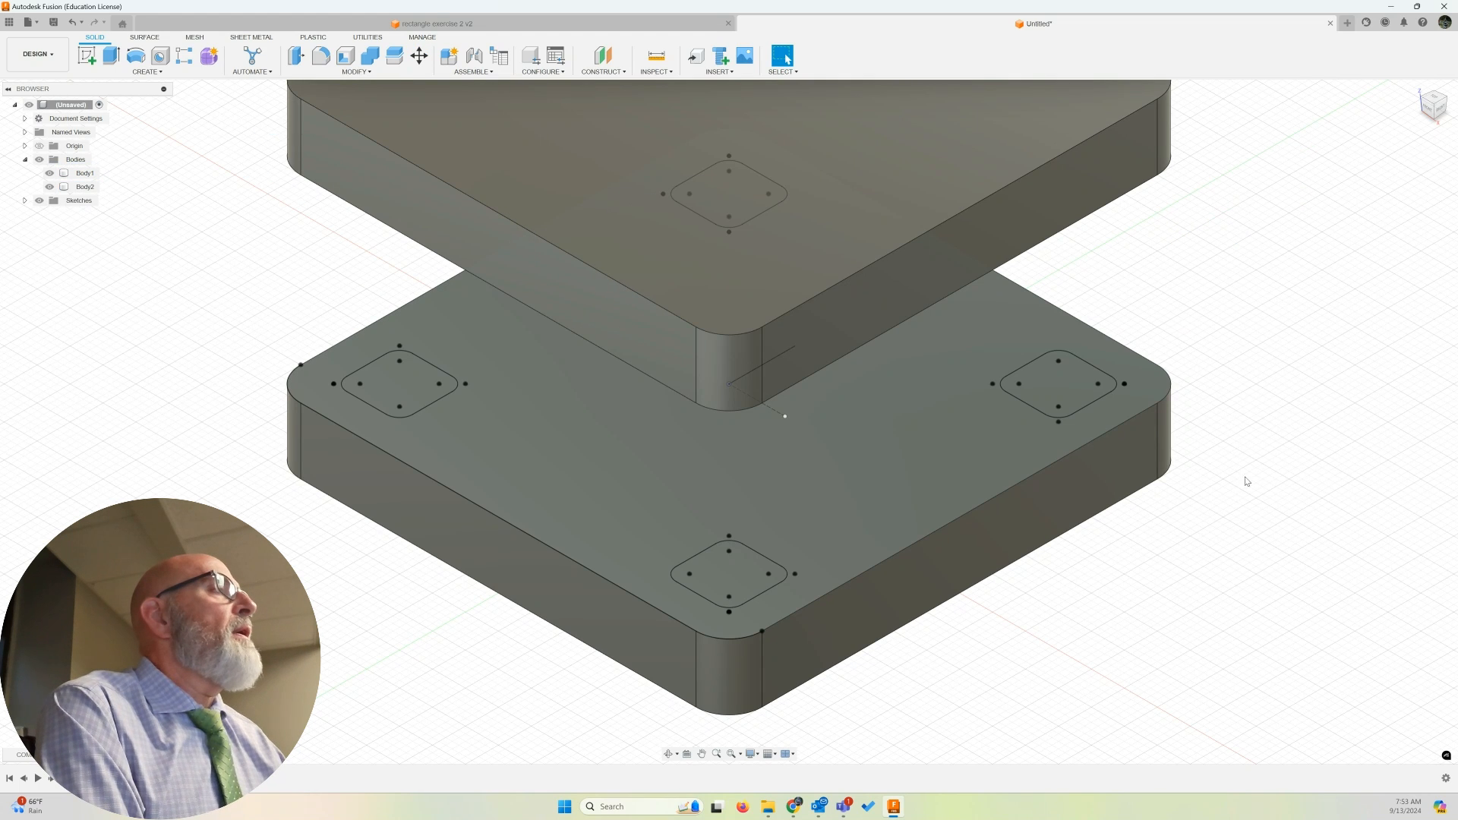
# Step: Inspect the two stacked plates from the front and return to the isometric home view
pyautogui.scroll(-3, 1271, 465)
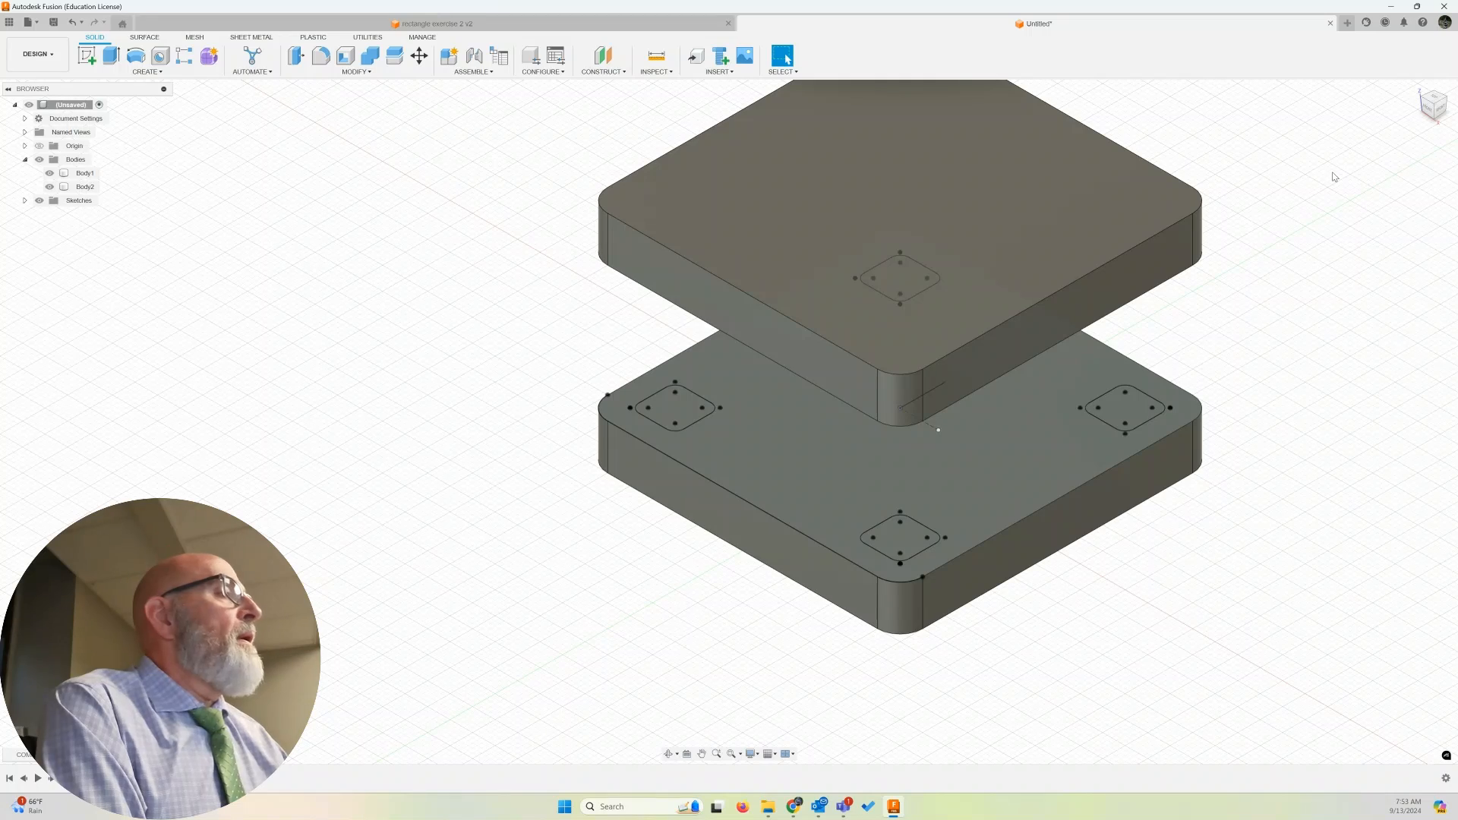
pyautogui.click(1431, 111)
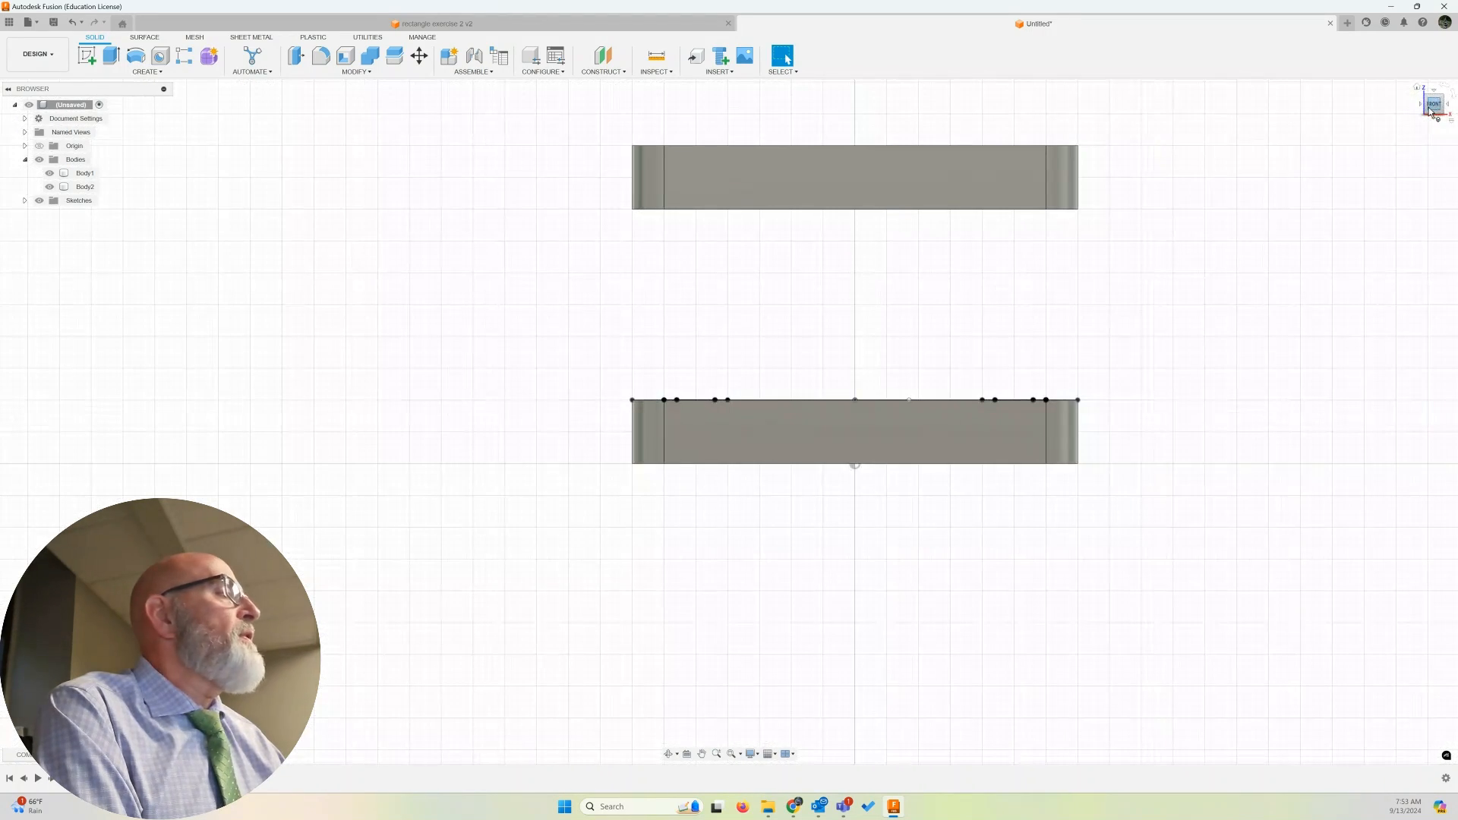
pyautogui.click(1418, 88)
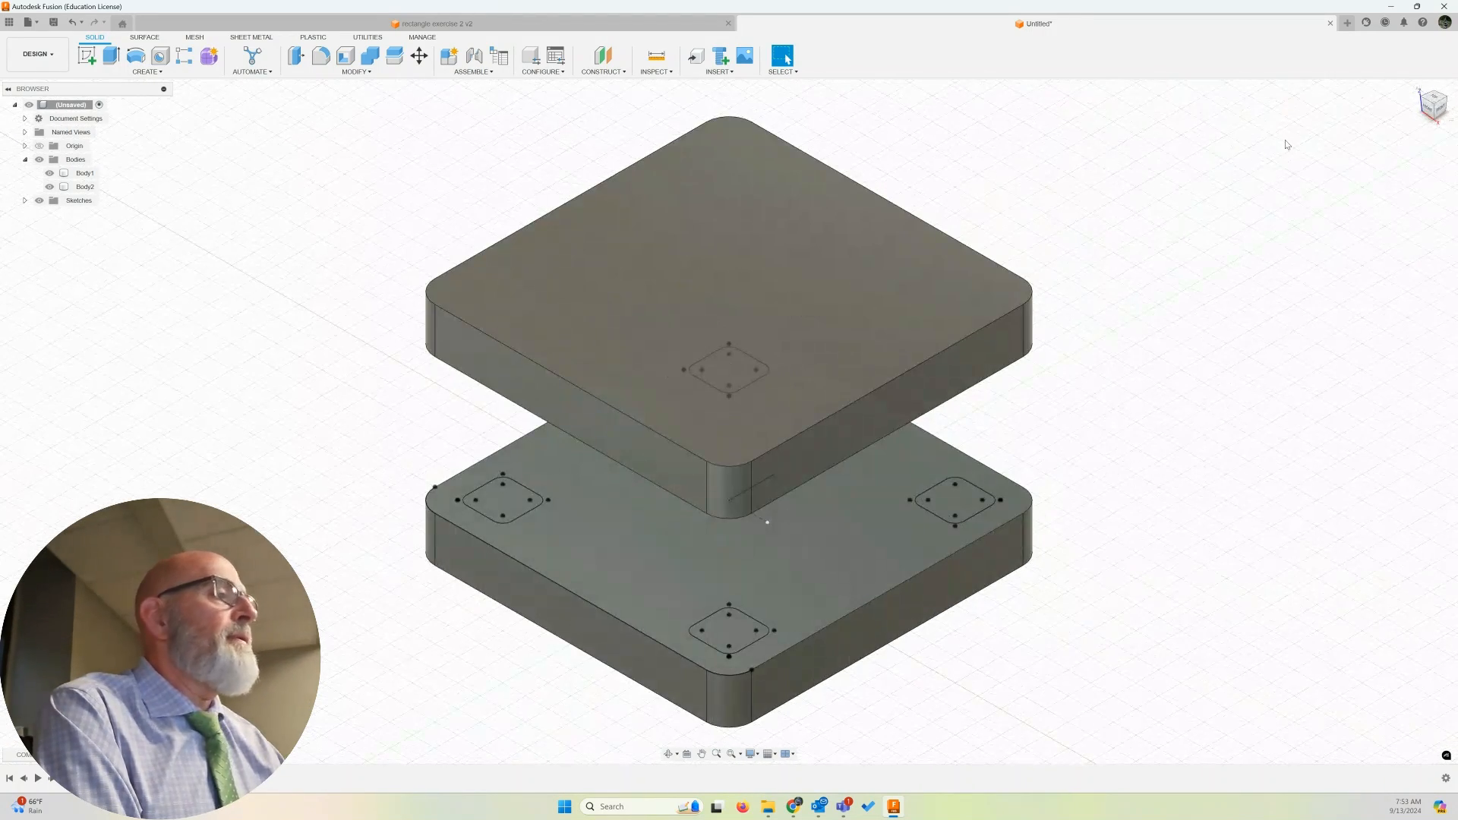
pyautogui.click(751, 405)
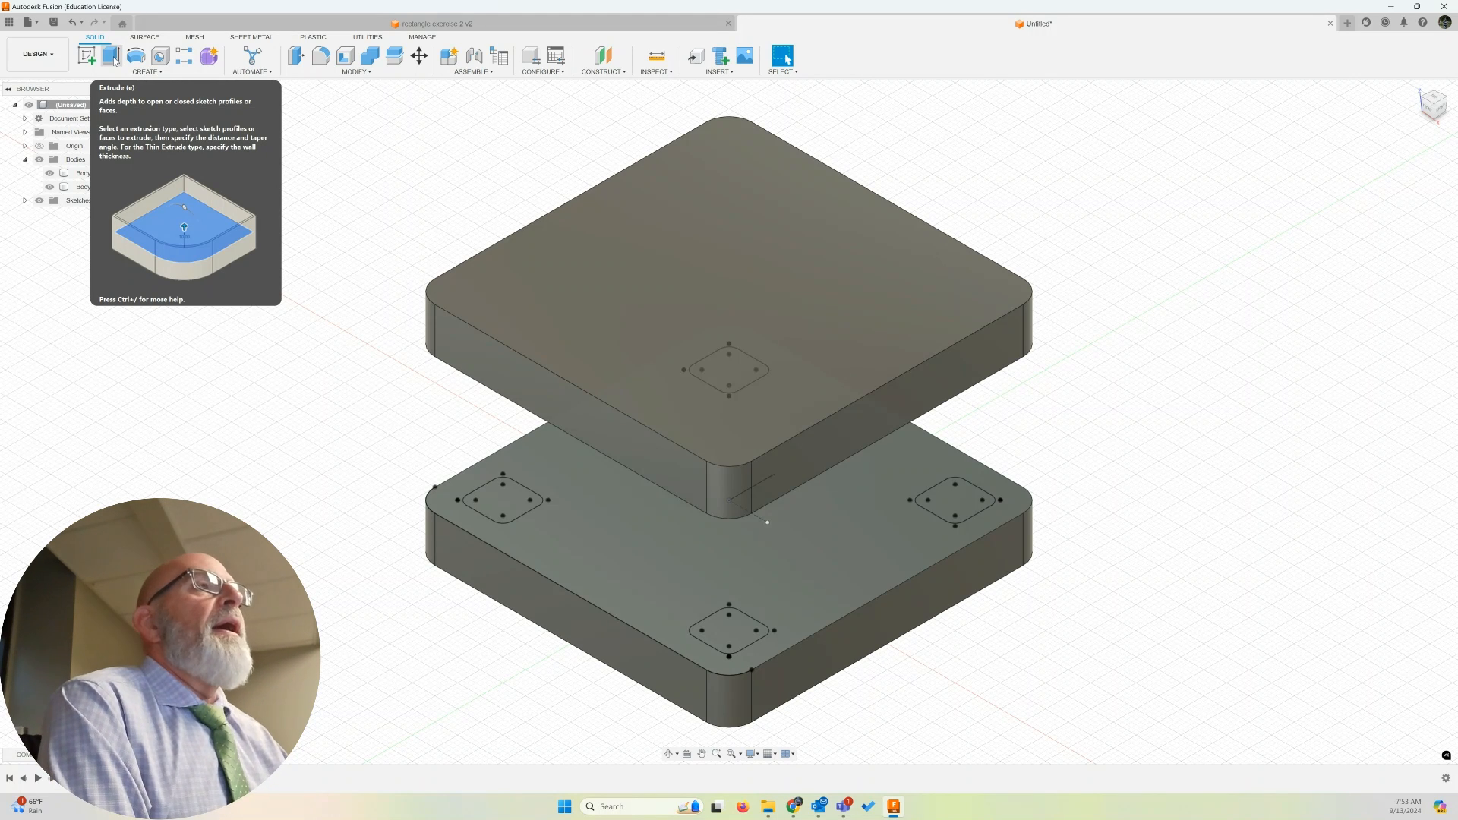
# Step: Extrude the four small filleted corner squares on the base plate 45 mm upward through the raised plate as new bodies
pyautogui.click(113, 58)
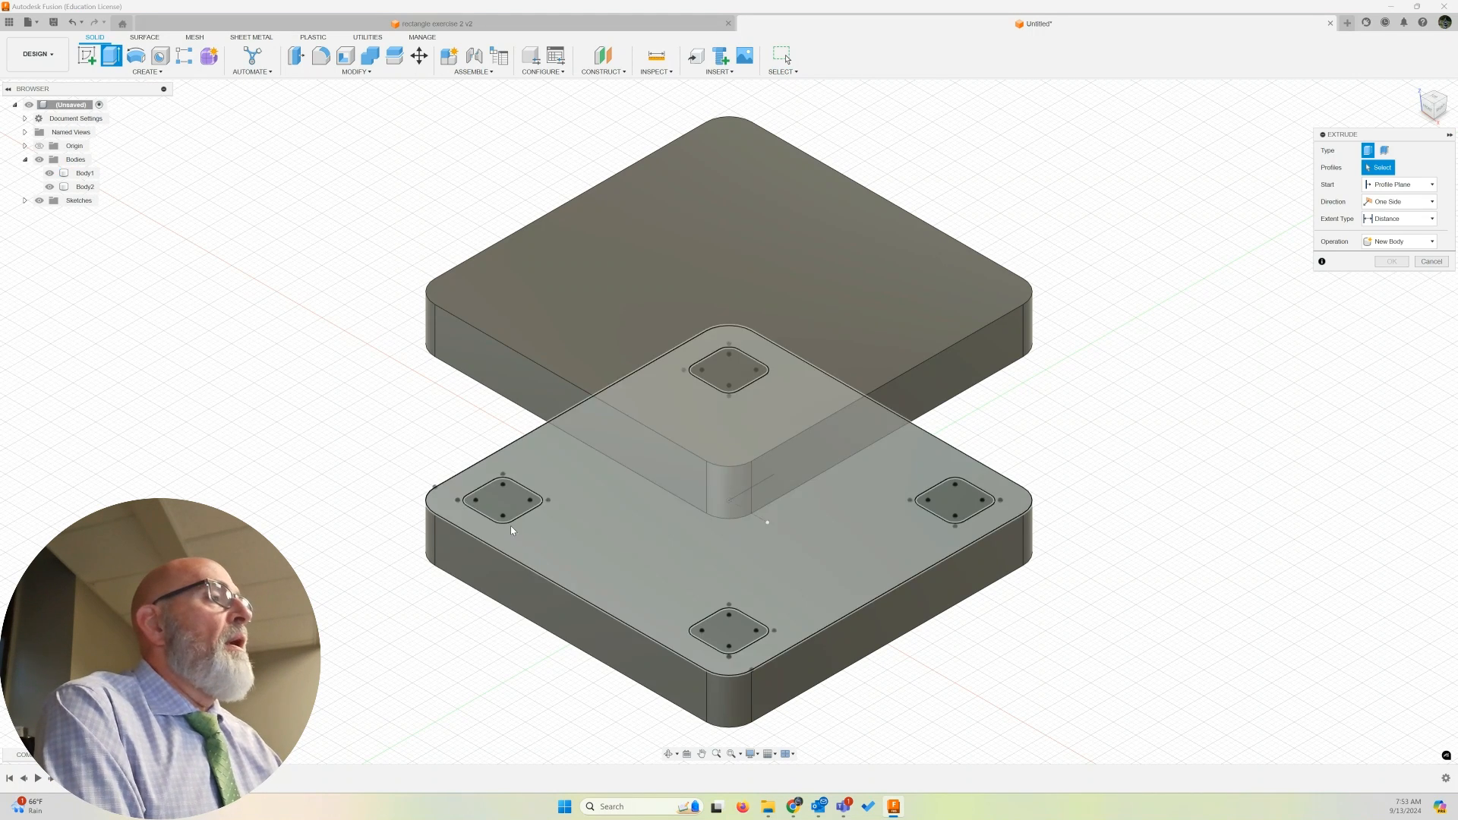
pyautogui.click(498, 501)
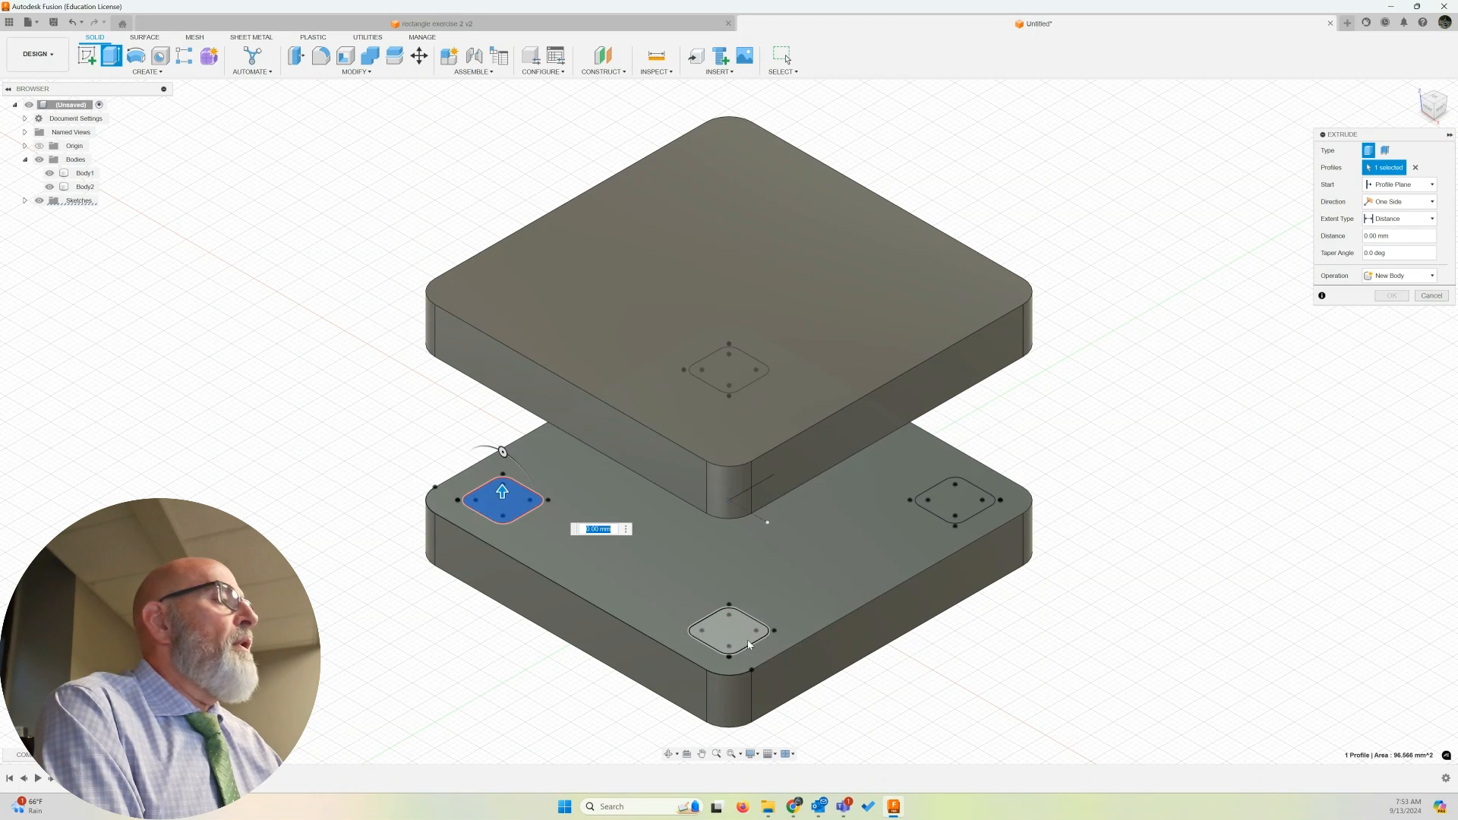
pyautogui.click(749, 645)
pyautogui.click(959, 503)
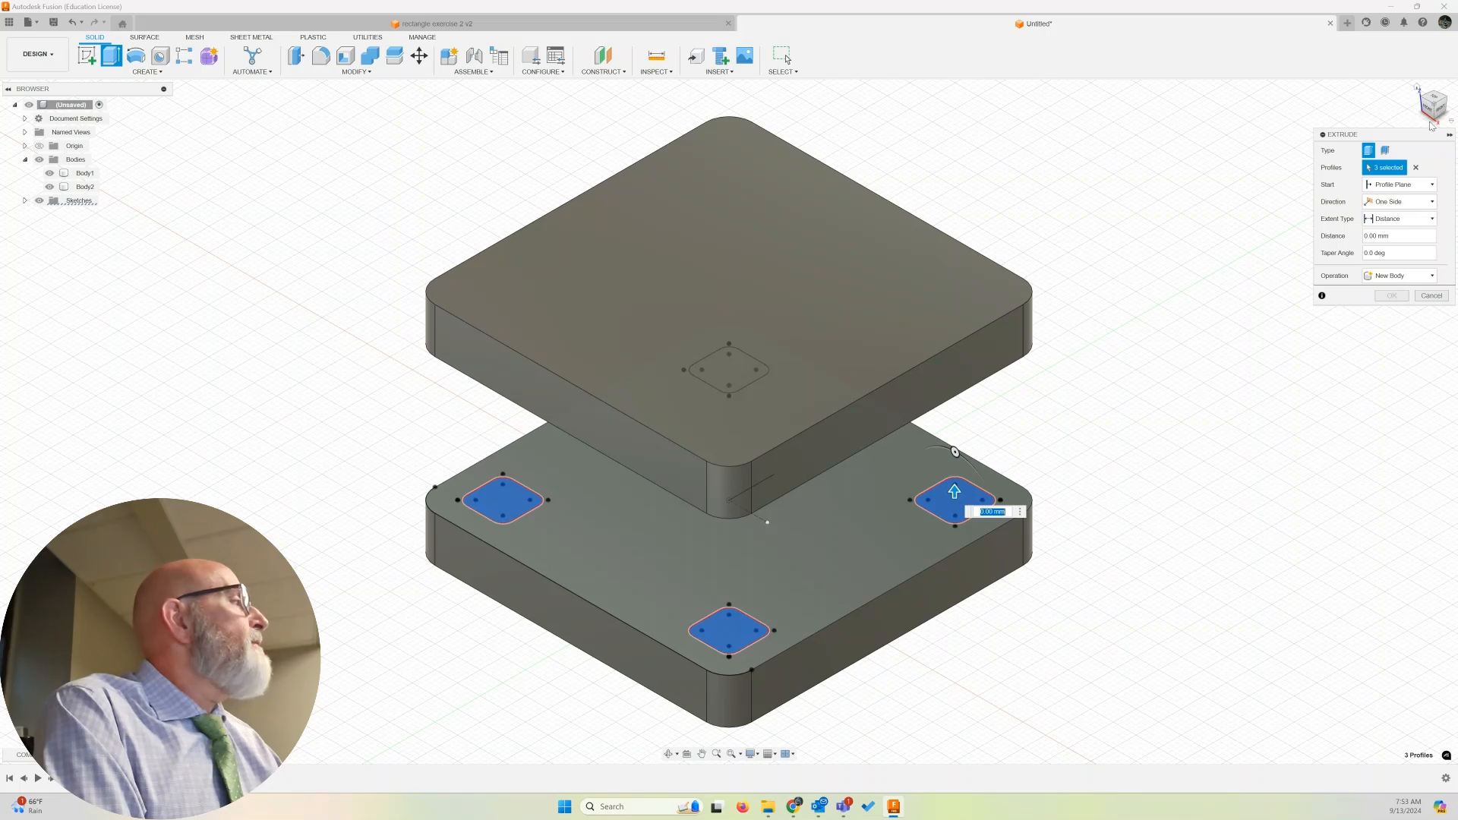
pyautogui.moveTo(1437, 112)
pyautogui.mouseDown()
pyautogui.moveTo(1436, 90)
pyautogui.moveTo(1437, 115)
pyautogui.moveTo(1419, 124)
pyautogui.moveTo(1438, 98)
pyautogui.moveTo(1435, 120)
pyautogui.mouseUp()
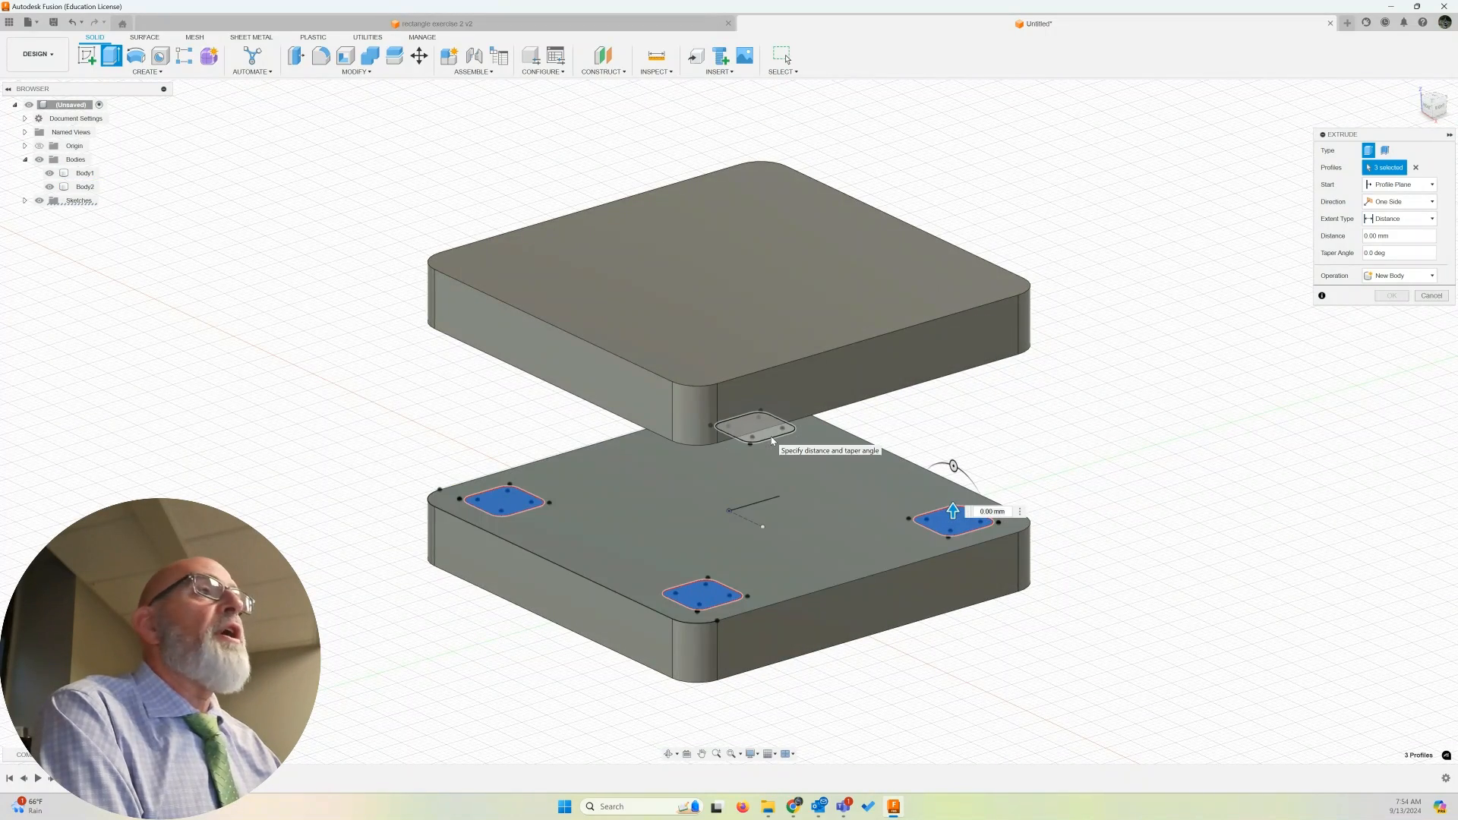
pyautogui.click(50, 188)
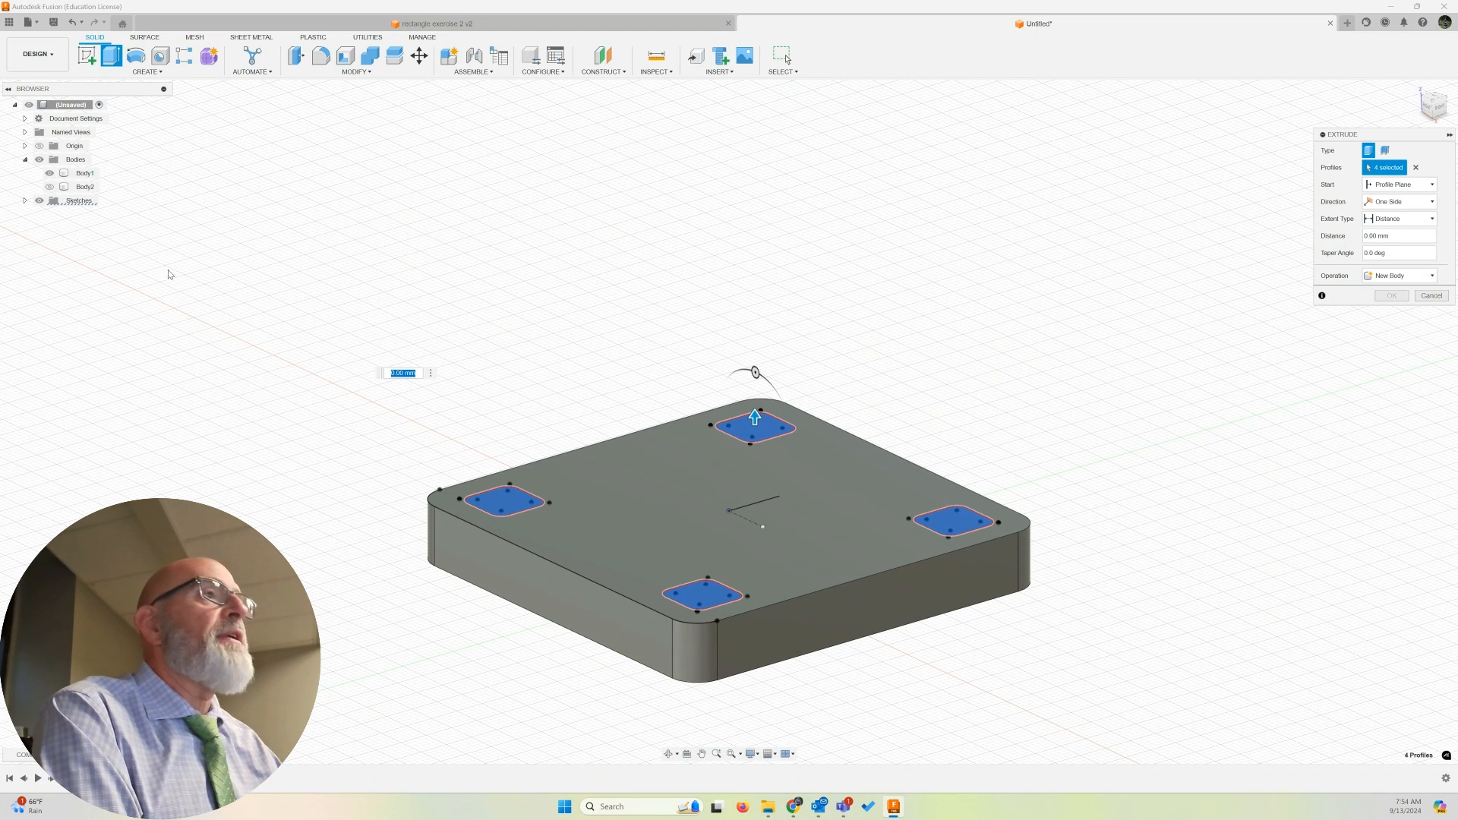
pyautogui.click(50, 187)
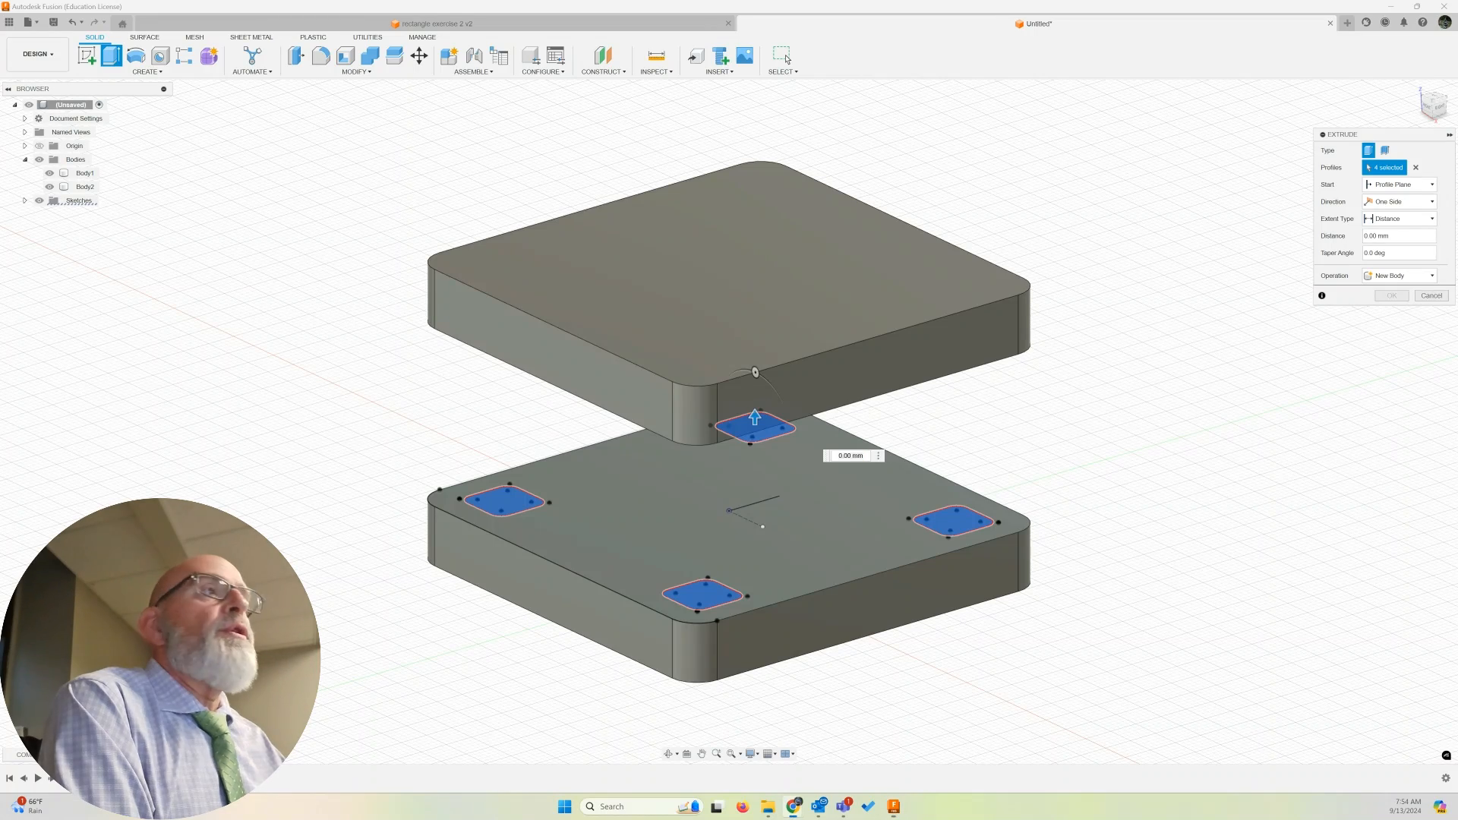
pyautogui.moveTo(504, 818); pyautogui.dragTo(524, 140)
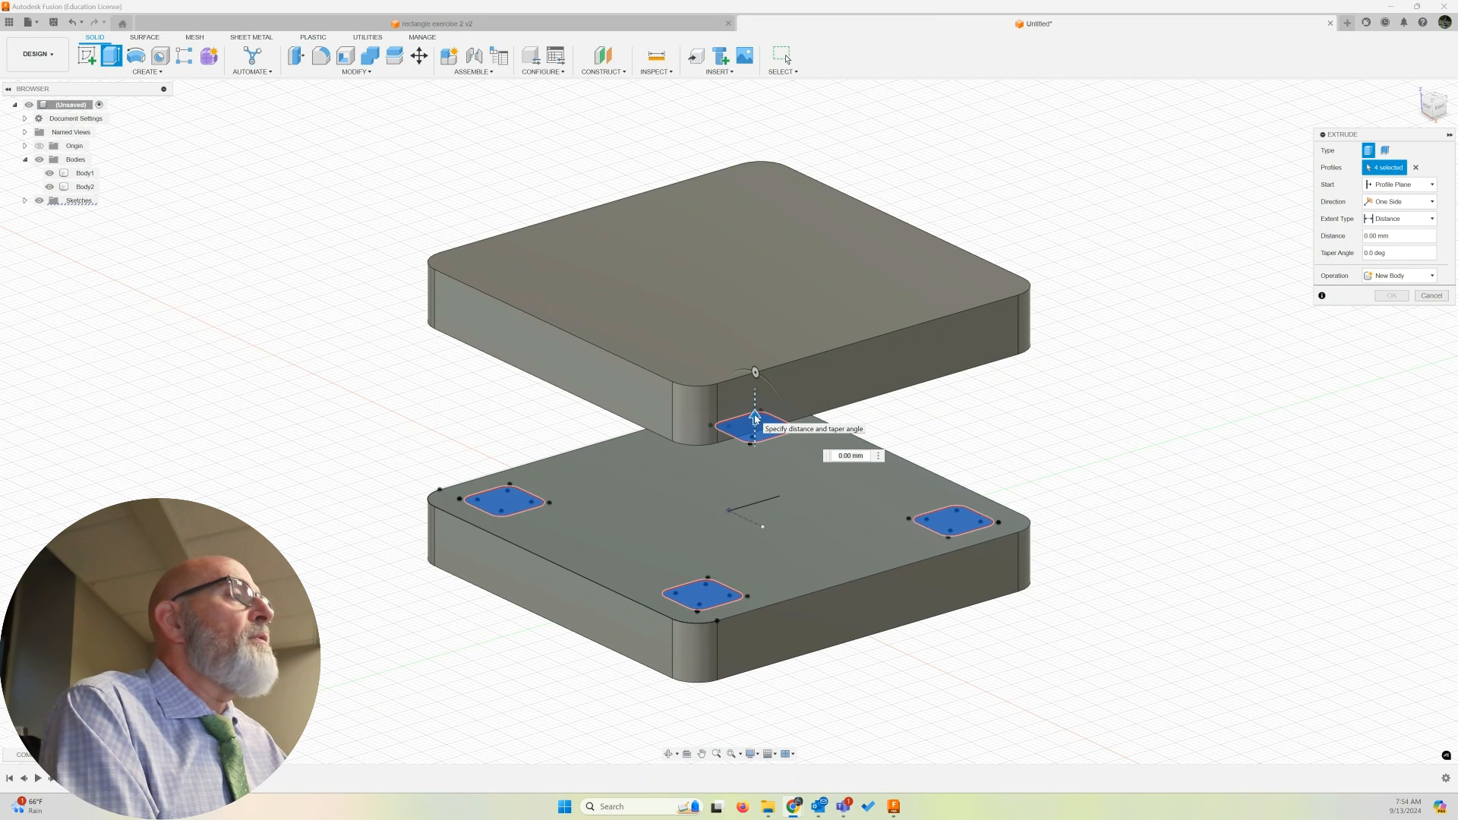
pyautogui.click(845, 456)
pyautogui.write('4')
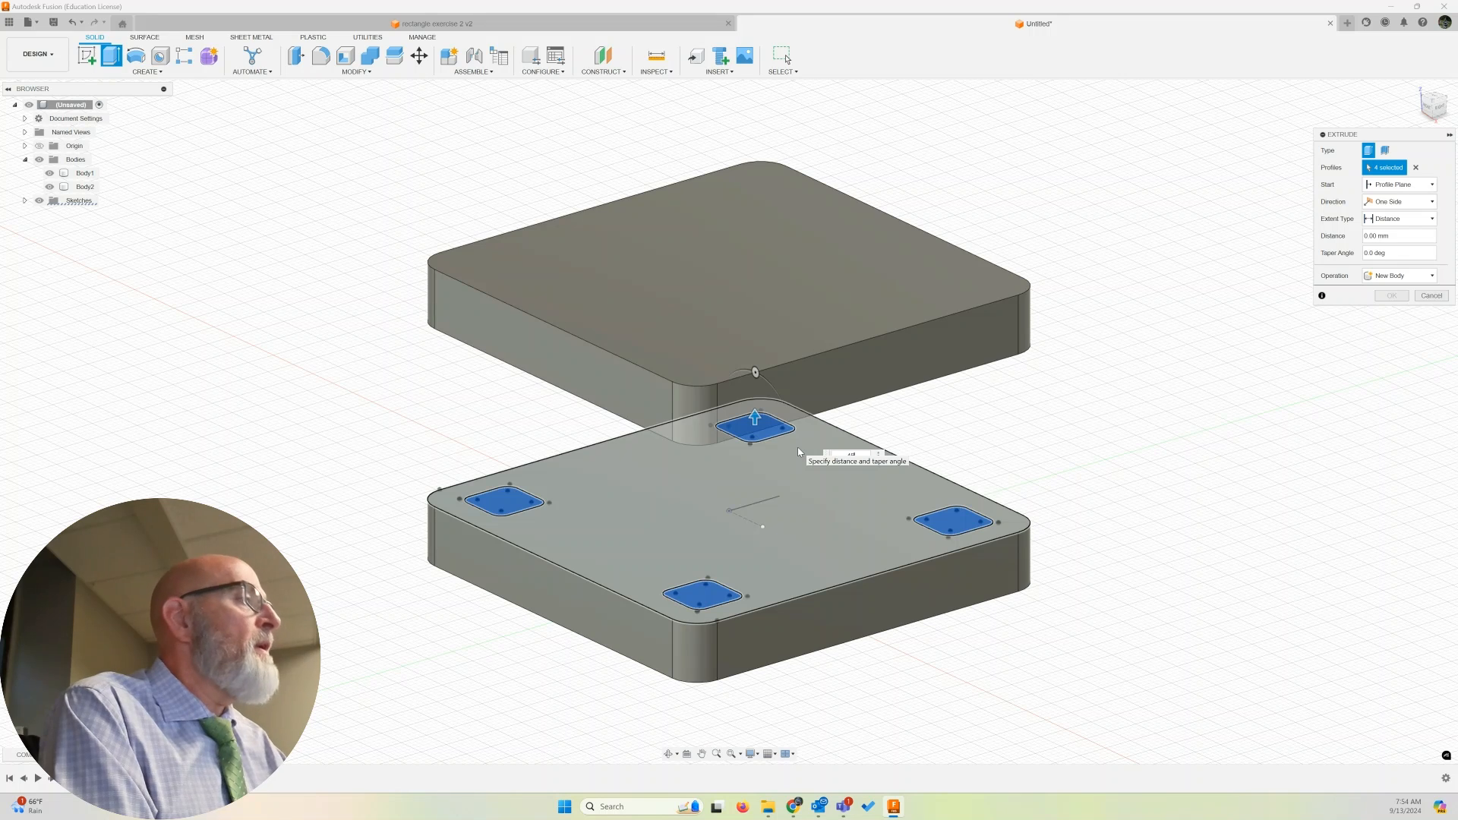
pyautogui.write('5')
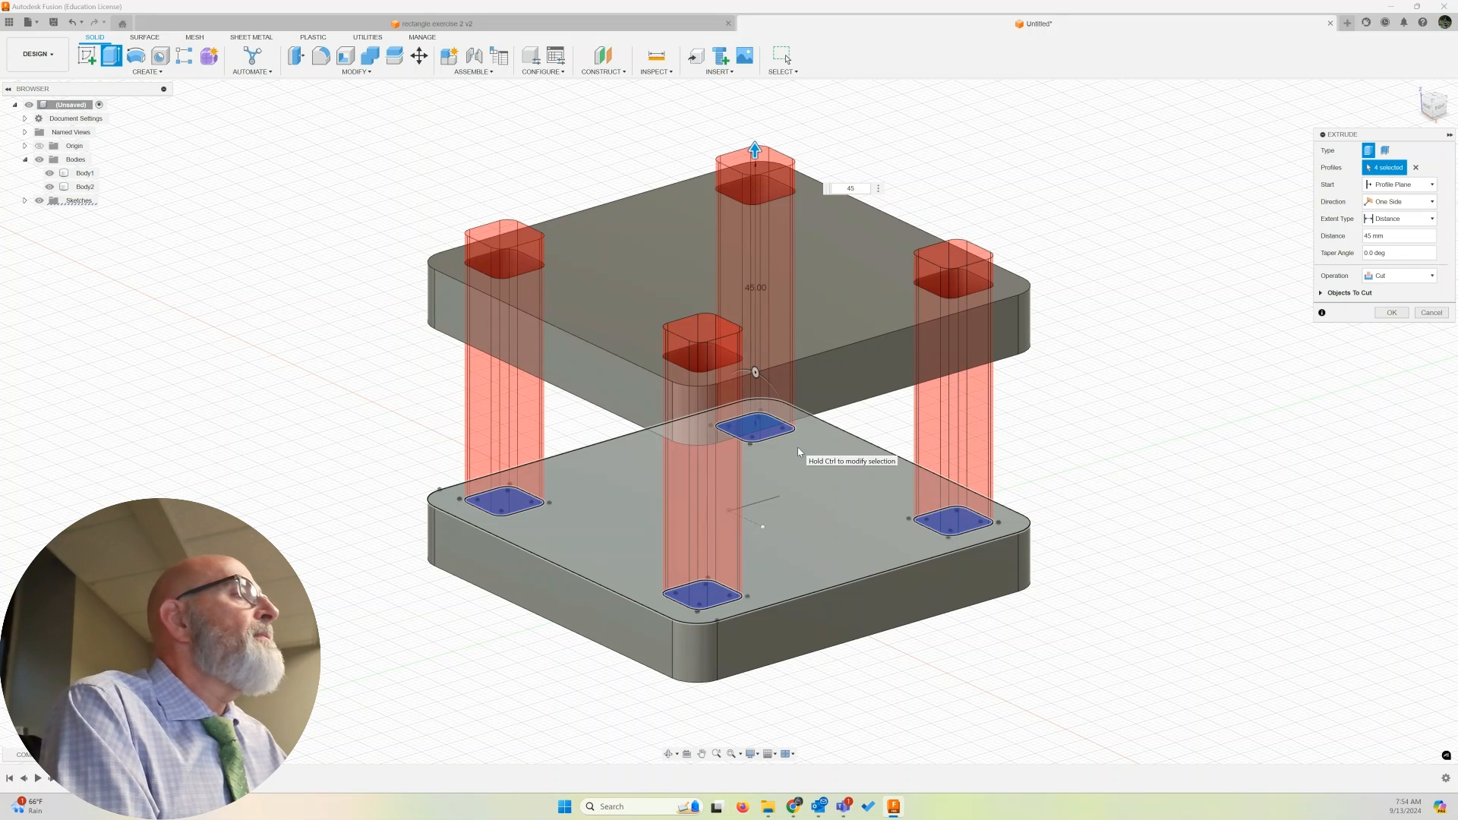
pyautogui.click(1428, 278)
pyautogui.click(1390, 326)
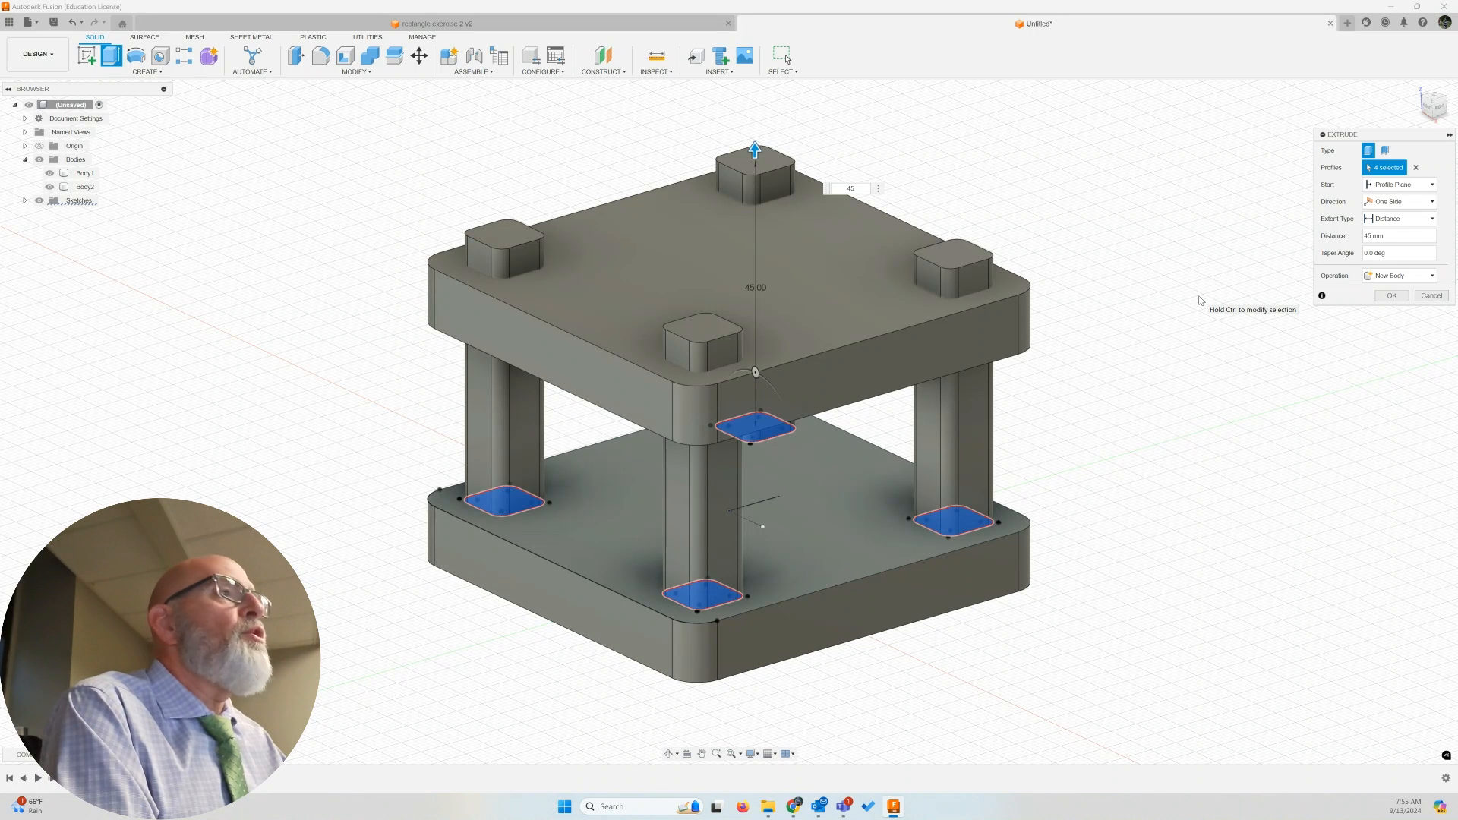
pyautogui.click(1389, 298)
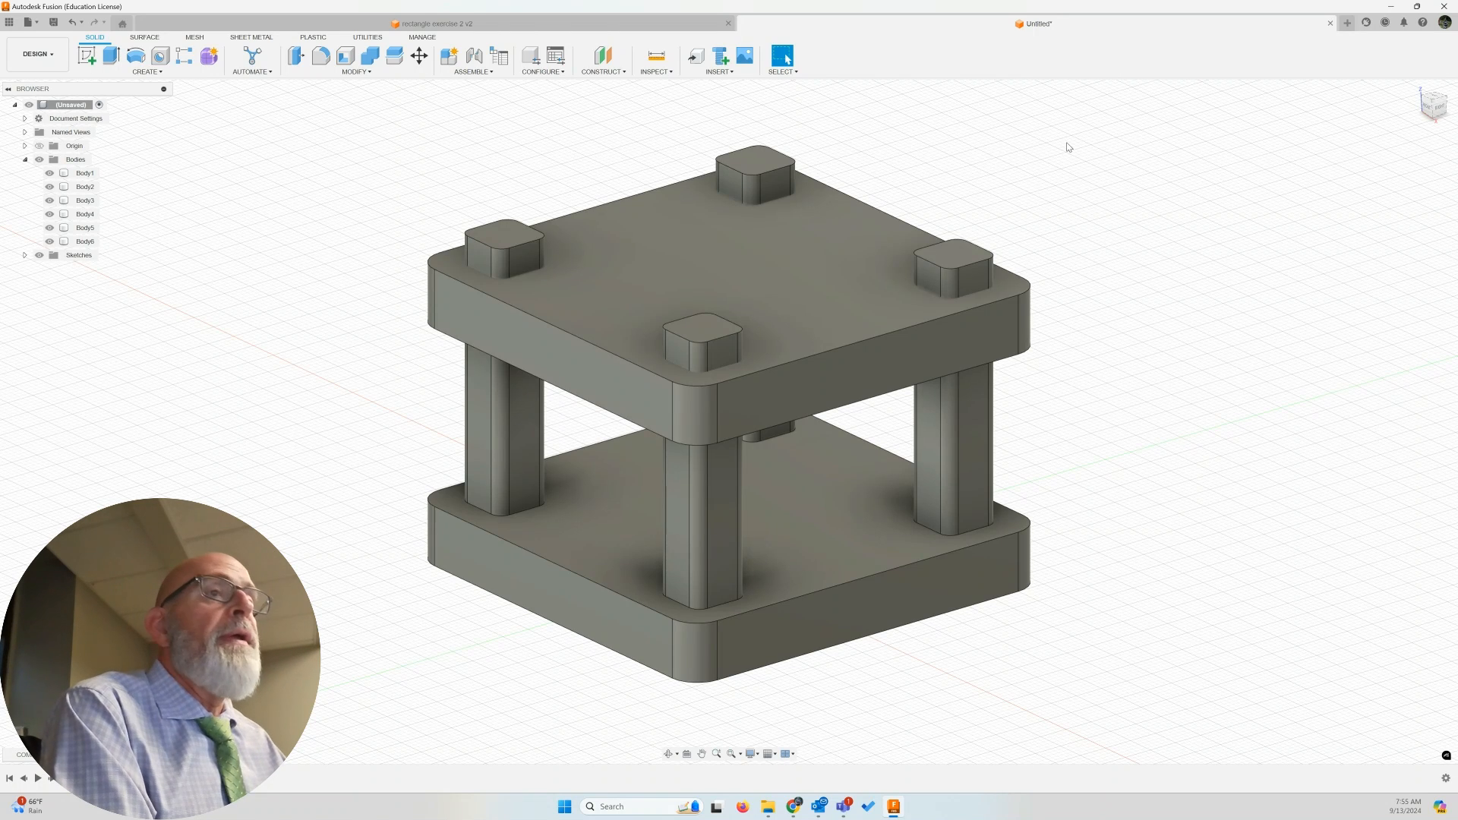
# Step: Switch to the rectangle exercise 2 PDF drawing in the browser and examine the dimensions in its front, right and top views
pyautogui.hotkey('alt', 'Tab')
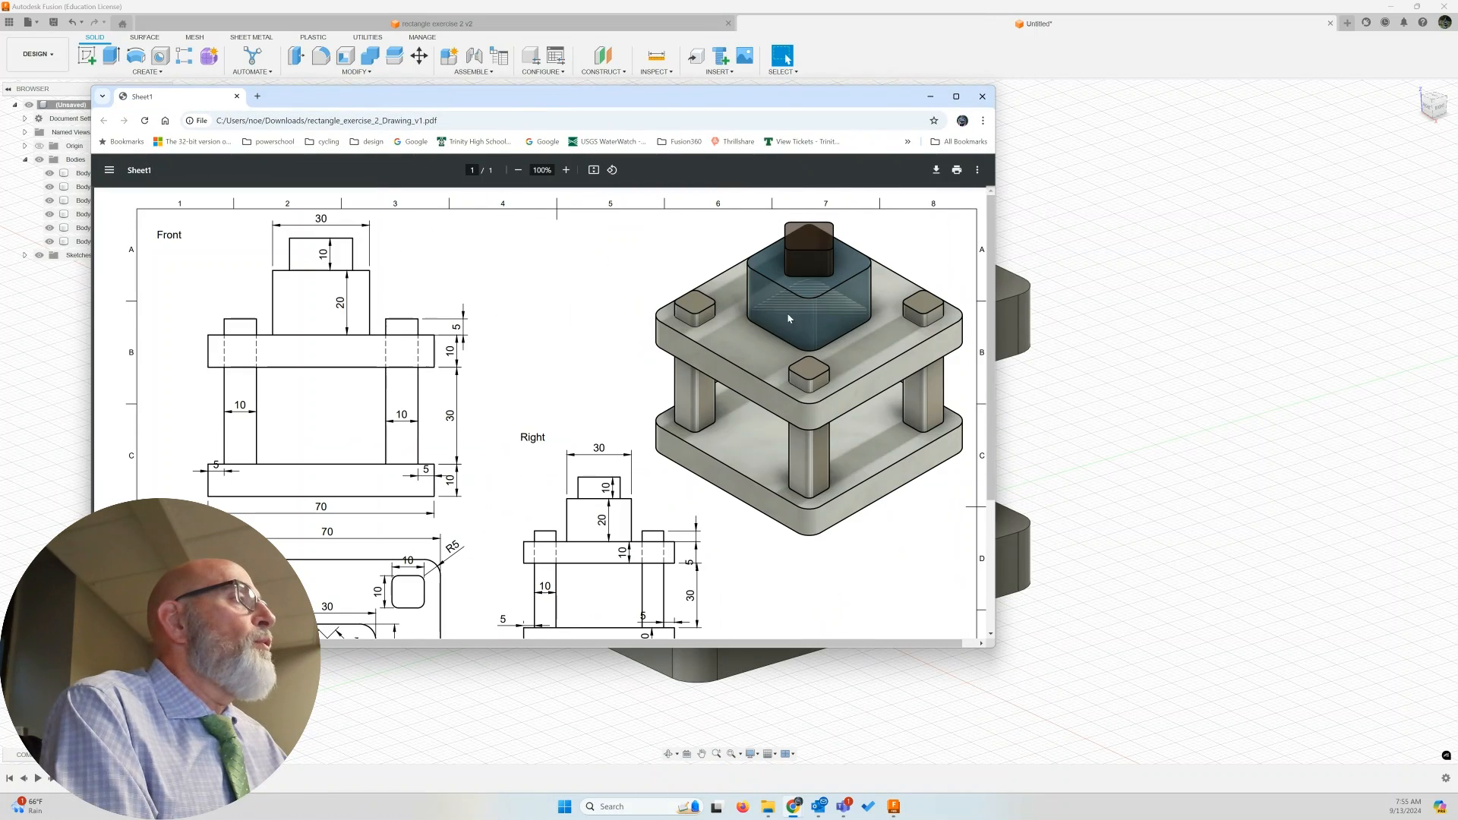
pyautogui.scroll(-1, 458, 438)
pyautogui.scroll(-3, 458, 438)
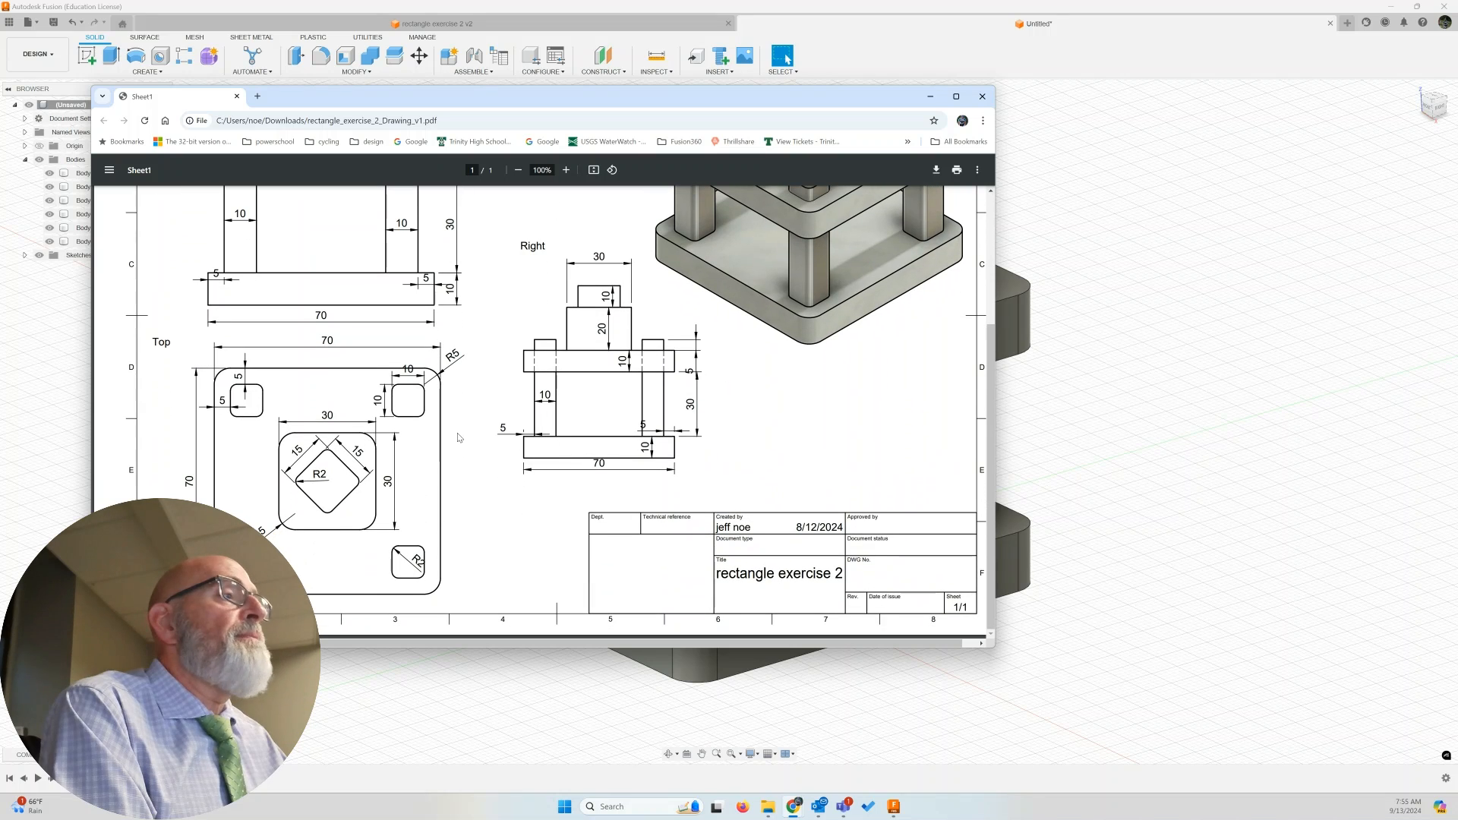
pyautogui.scroll(4, 654, 348)
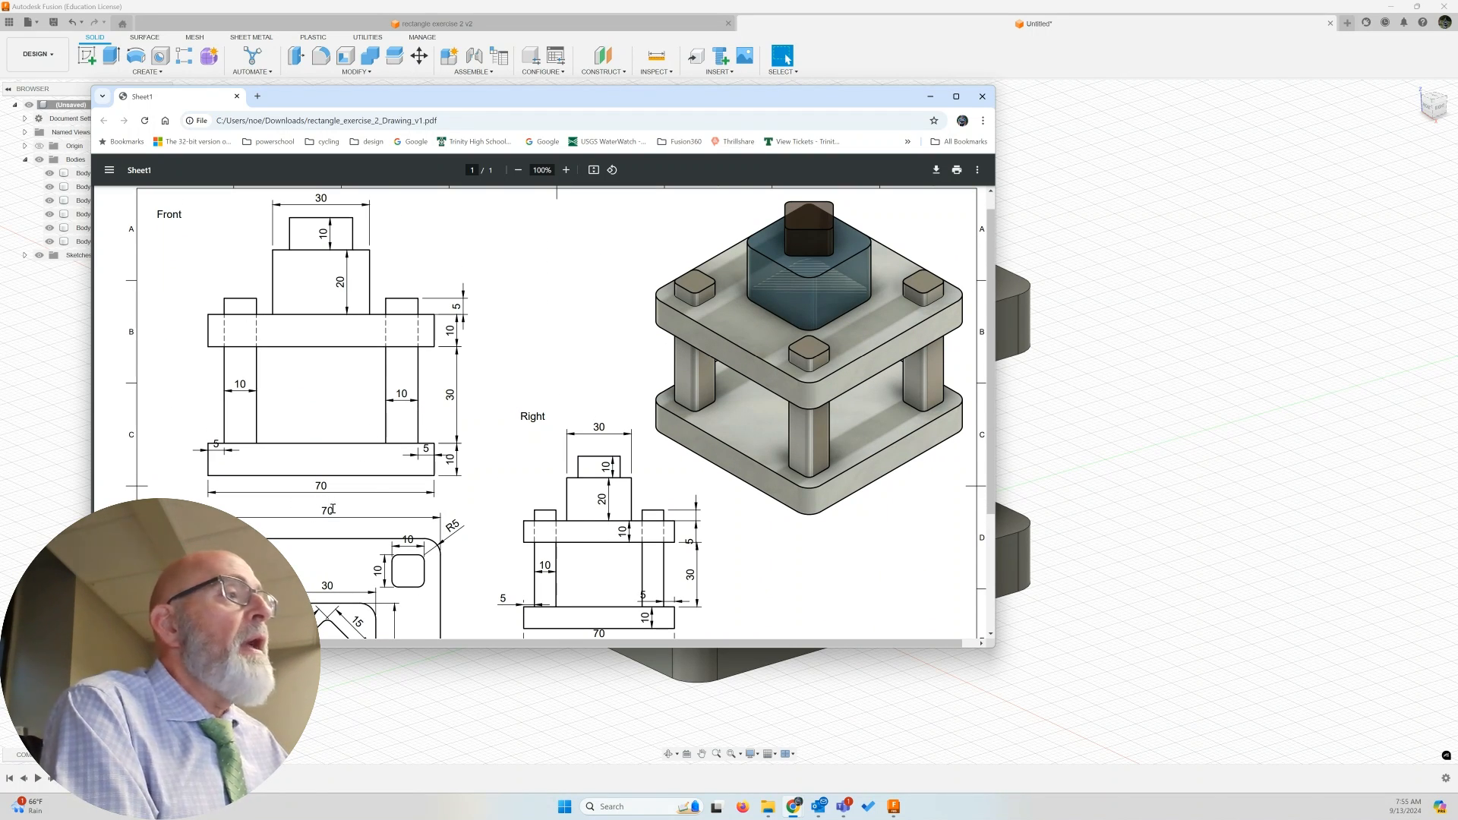
pyautogui.scroll(-1, 338, 507)
pyautogui.scroll(-1, 338, 510)
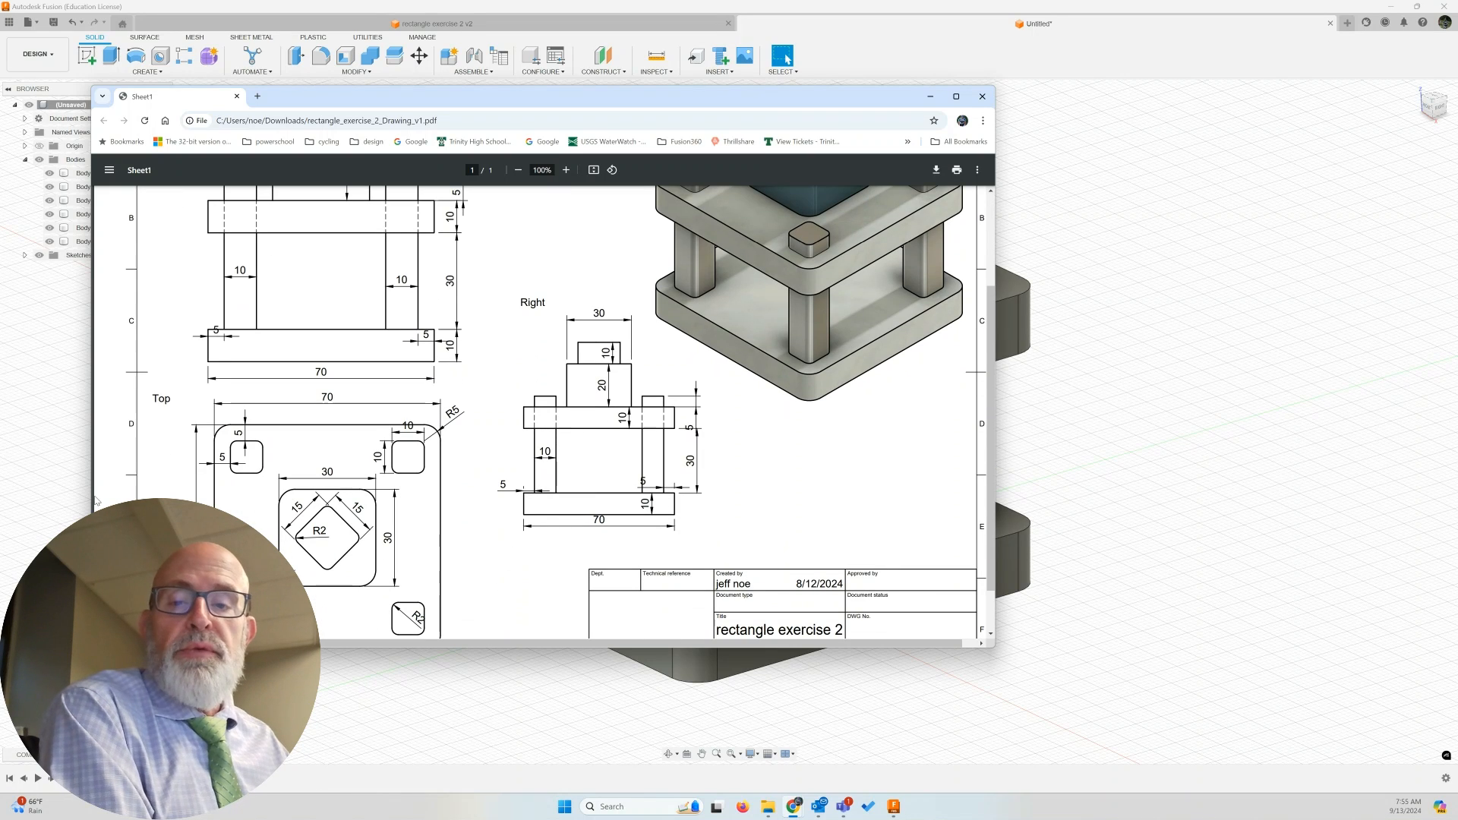